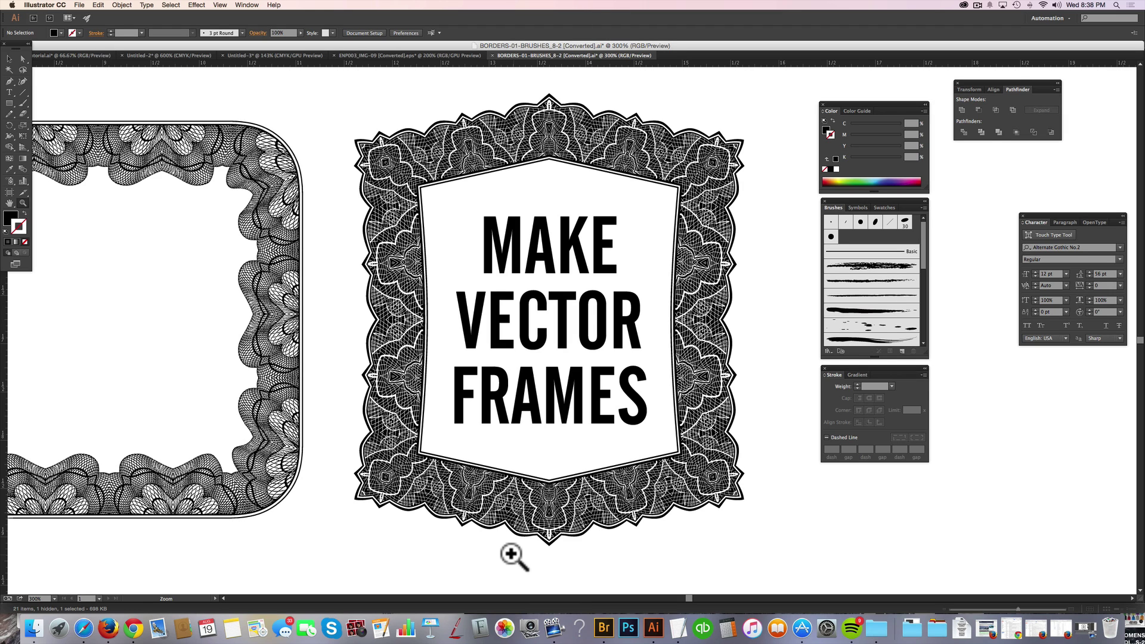
# Pan the view across the finished frames to bring the oval and wavy frames into sight.
pyautogui.press('space')
pyautogui.press('space')
pyautogui.moveTo(400, 400); pyautogui.dragTo(620, 481)
pyautogui.moveTo(542, 204); pyautogui.dragTo(500, 501)
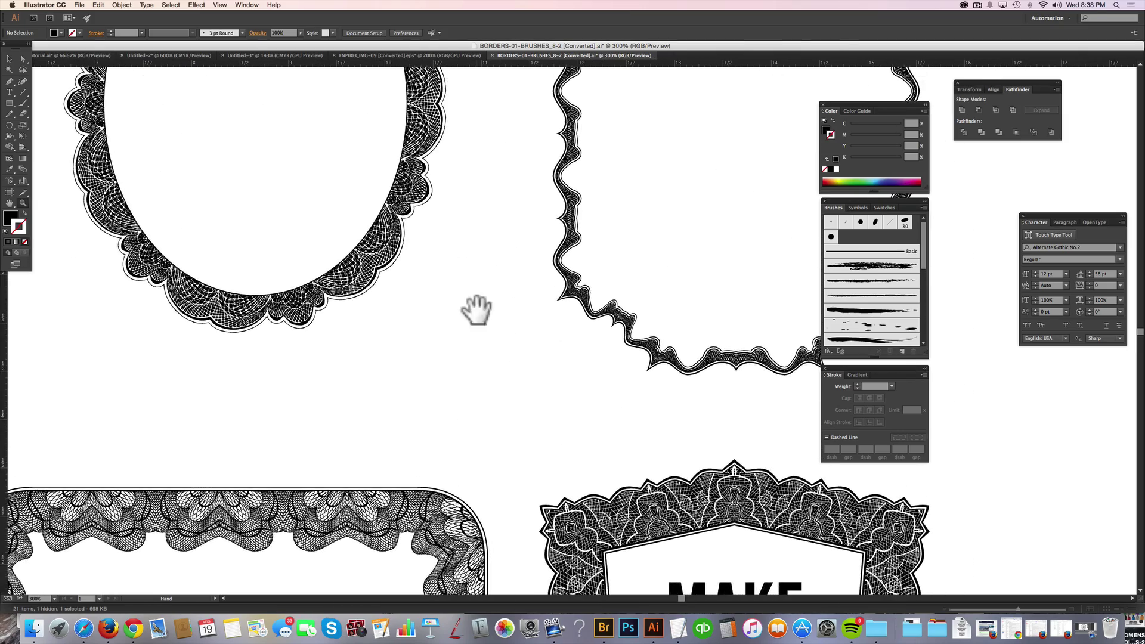
pyautogui.moveTo(475, 309); pyautogui.dragTo(521, 447)
# Zoom out to 200% and switch to the ENP003_IMG-09 ornament document.
pyautogui.press('super+minus')
pyautogui.scroll(-5, 559, 385)
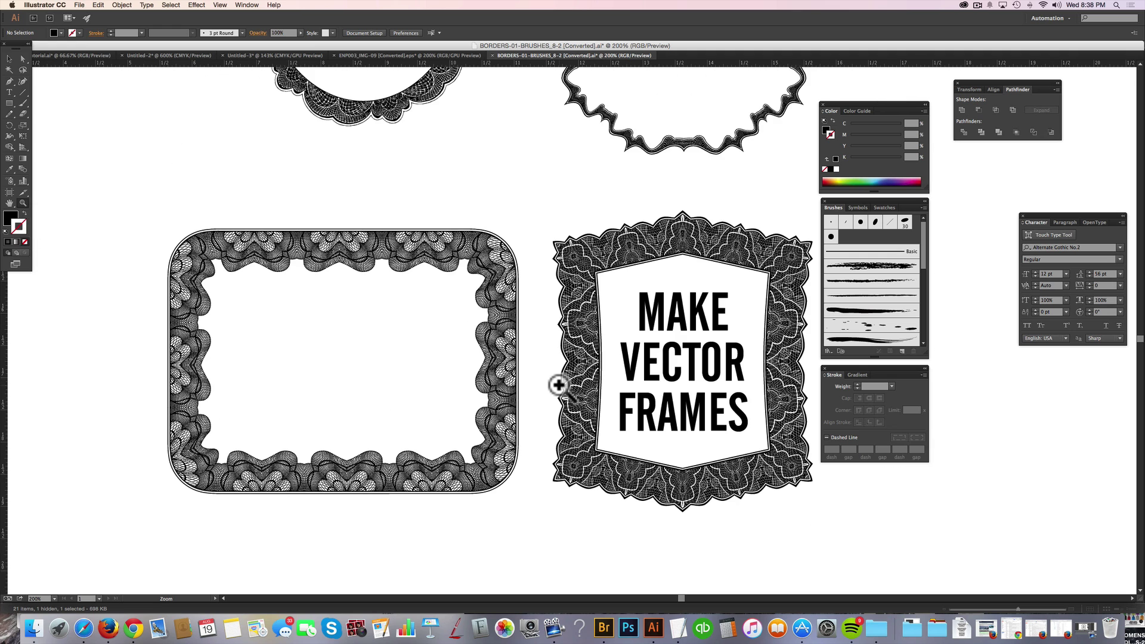
pyautogui.click(409, 56)
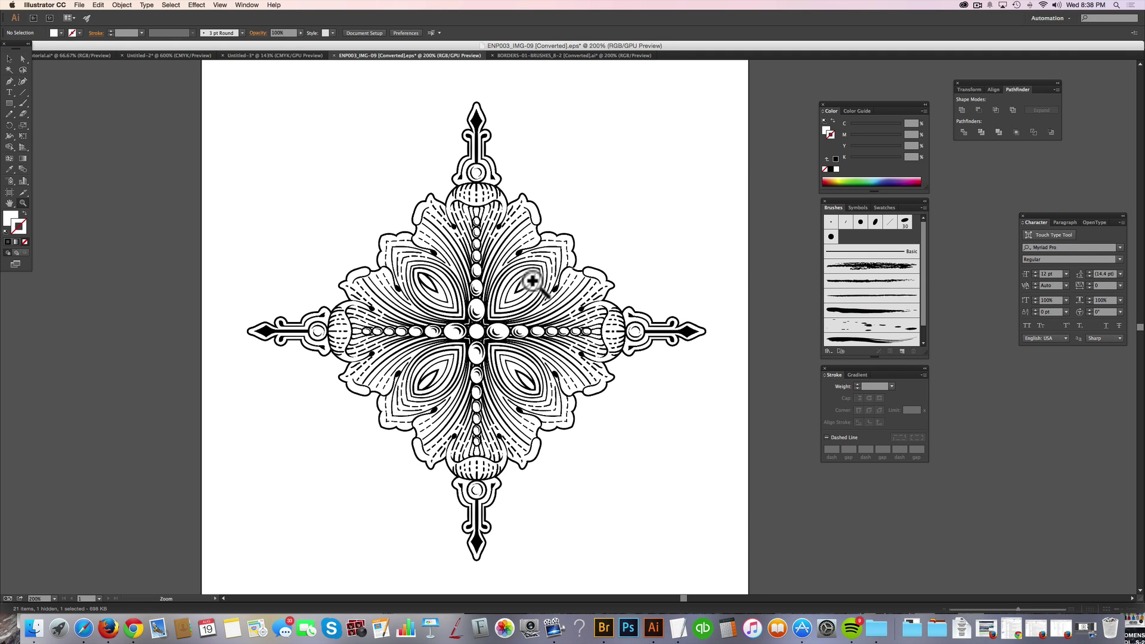
# With the Selection tool, marquee-select the whole diamond ornament as one group.
pyautogui.scroll(2, 617, 394)
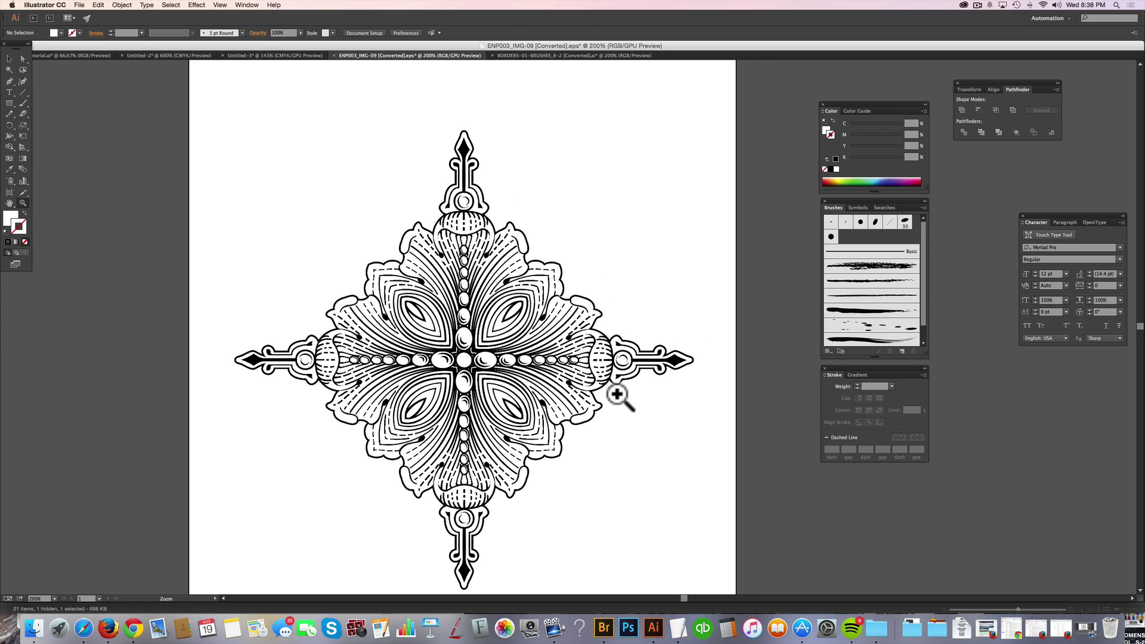
pyautogui.click(9, 59)
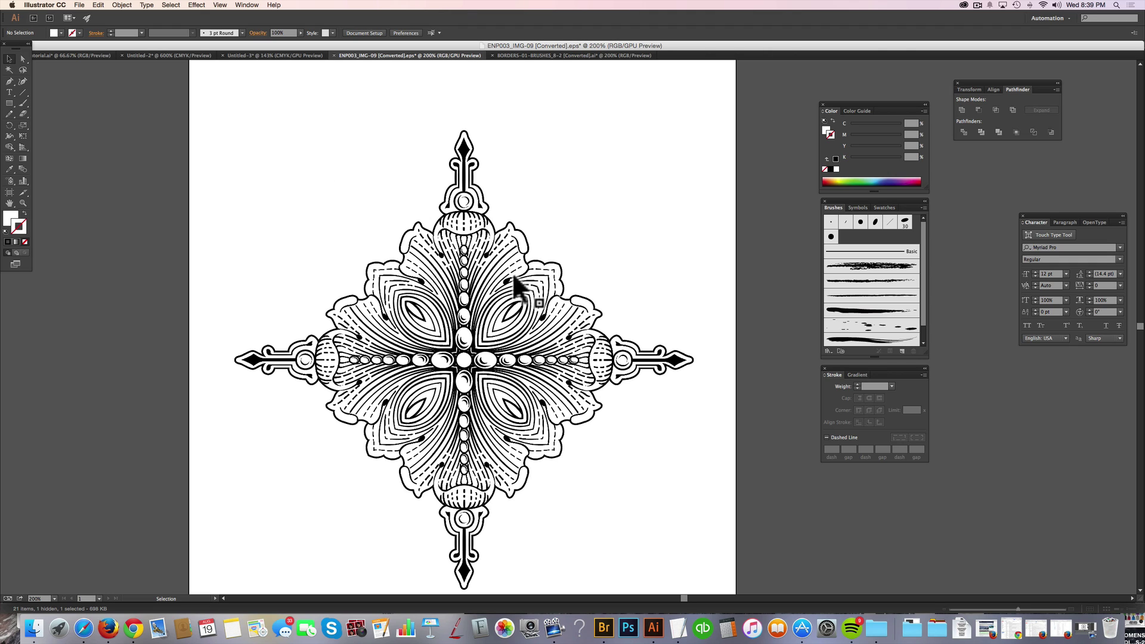
pyautogui.moveTo(327, 189); pyautogui.dragTo(589, 420)
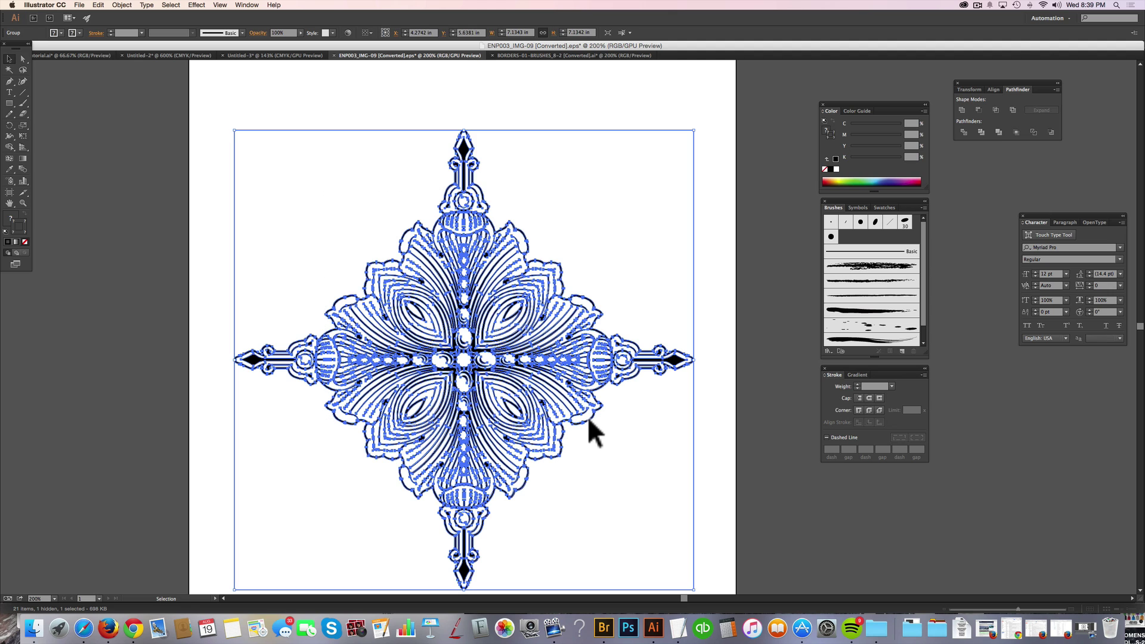
pyautogui.click(653, 453)
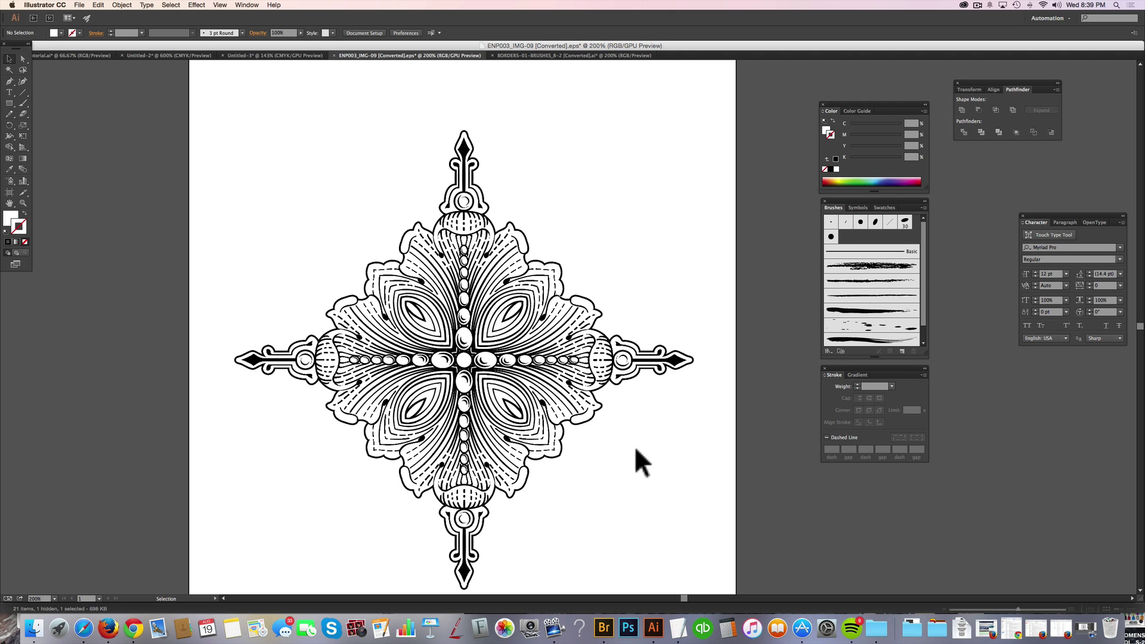
pyautogui.moveTo(325, 274); pyautogui.dragTo(517, 401)
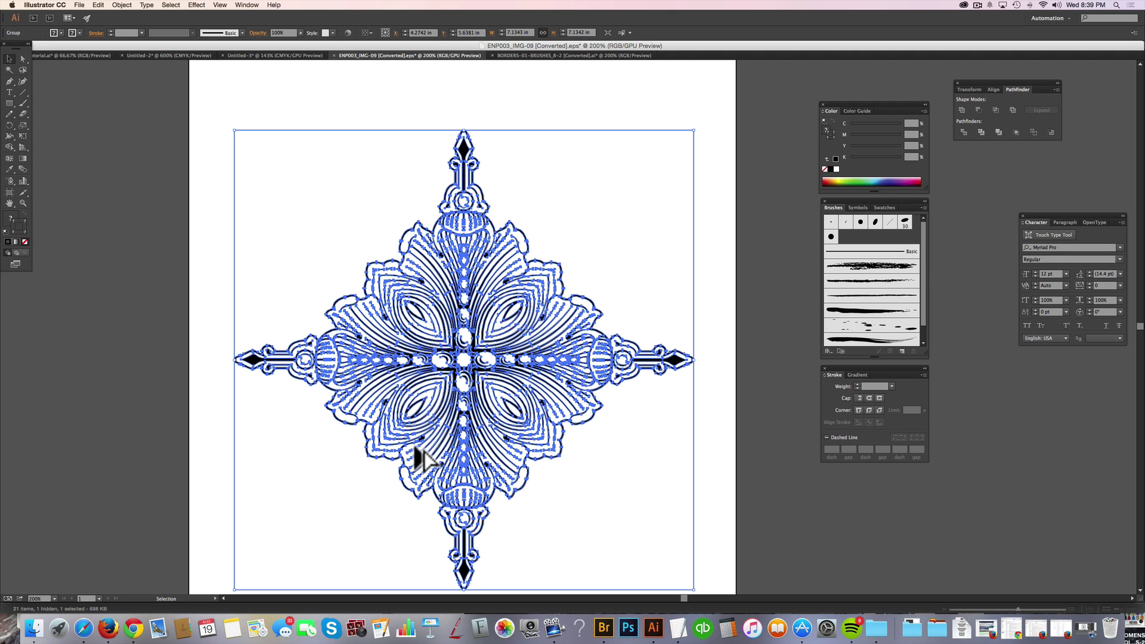
# Duplicate the ornament, rotate the copy clockwise and shift it to overlap the right side.
pyautogui.moveTo(417, 414); pyautogui.dragTo(544, 378)
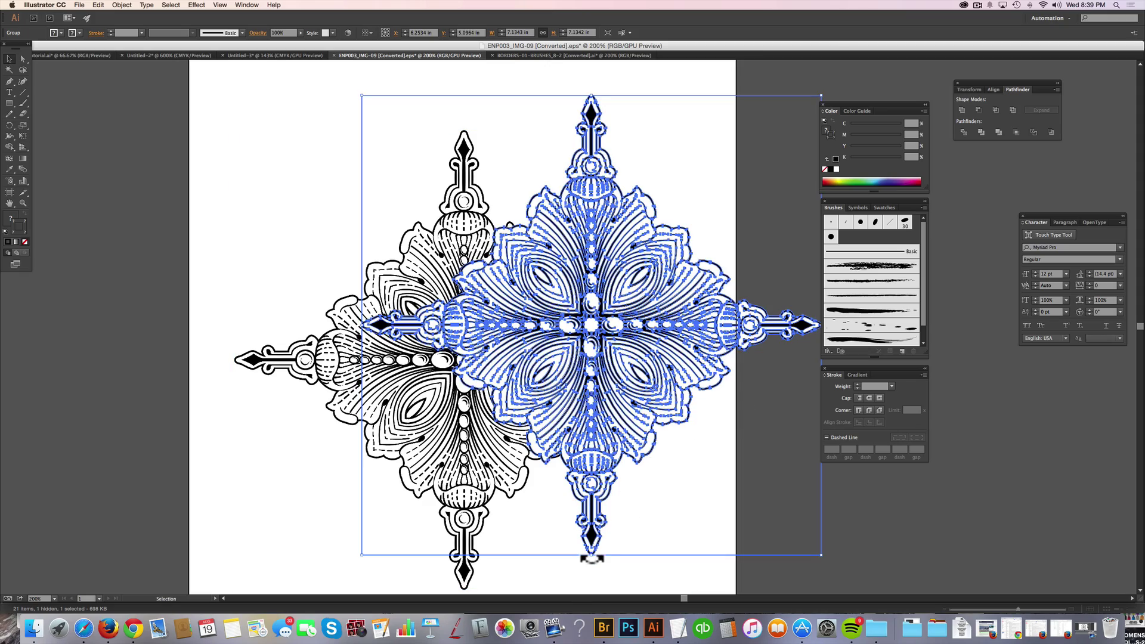
pyautogui.moveTo(593, 562); pyautogui.dragTo(738, 517)
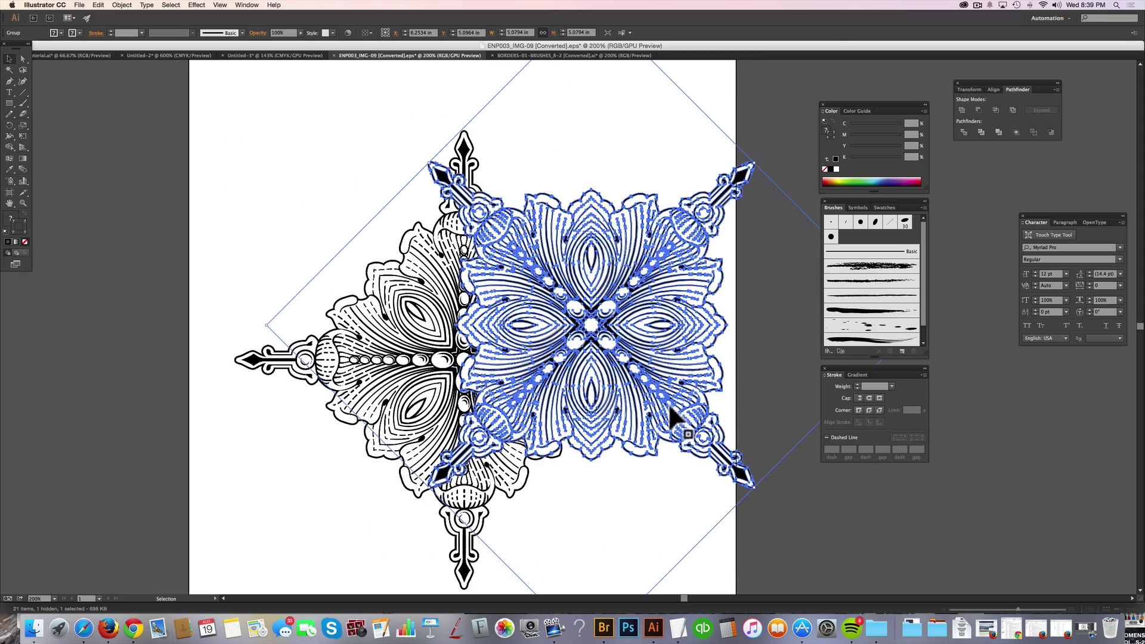
pyautogui.moveTo(675, 446); pyautogui.dragTo(674, 446)
pyautogui.moveTo(654, 408); pyautogui.dragTo(671, 417)
# Deselect all artwork, then select only the rotated copy on the right.
pyautogui.press('super+shift+a')
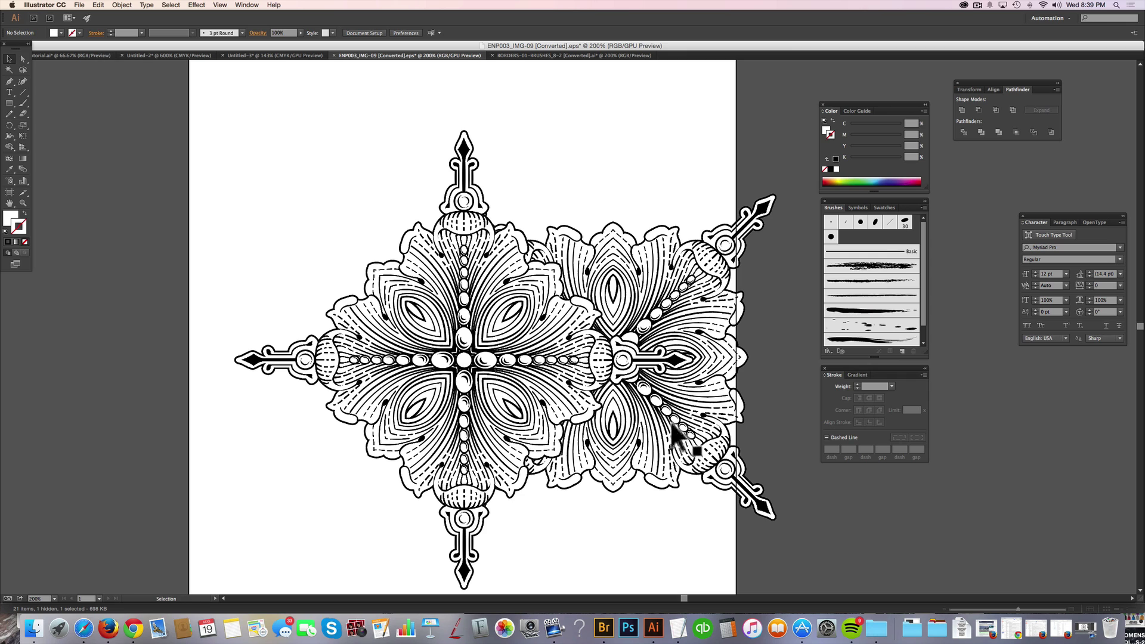
pyautogui.moveTo(615, 144); pyautogui.dragTo(684, 299)
pyautogui.click(643, 234)
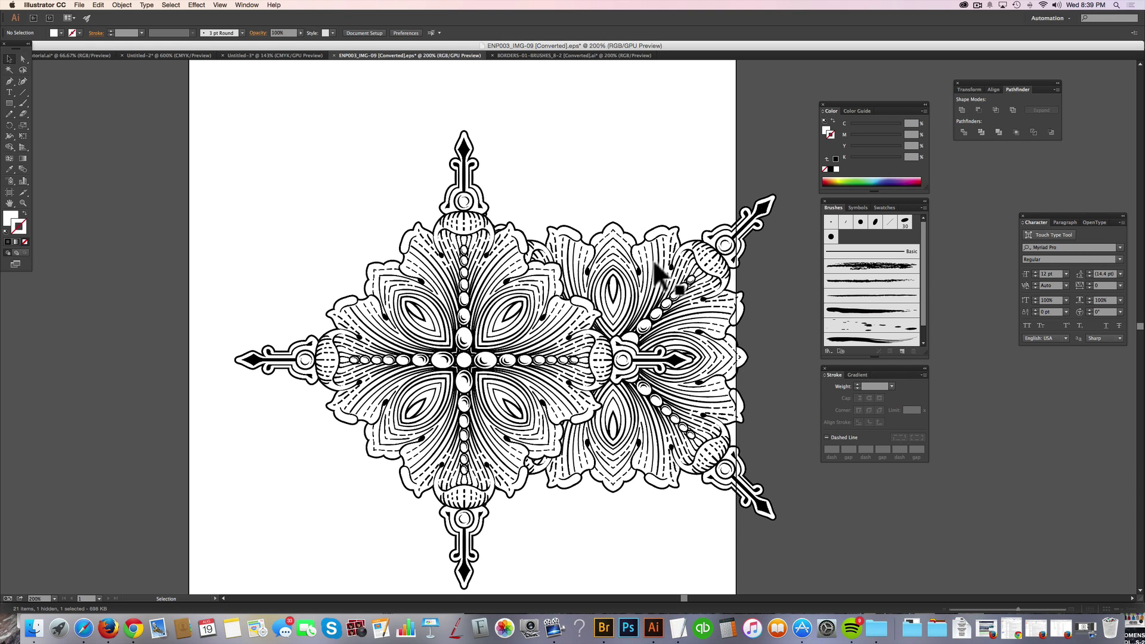
pyautogui.click(635, 255)
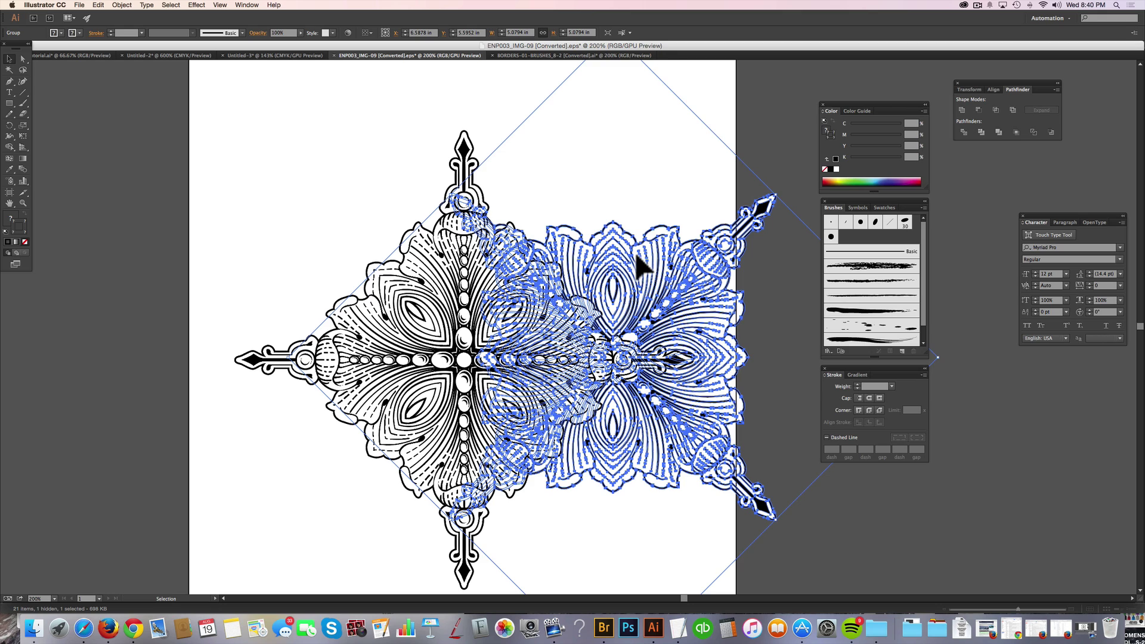
# Reflect the rotated copy vertically and place a mirrored copy on the left side.
pyautogui.press('a')
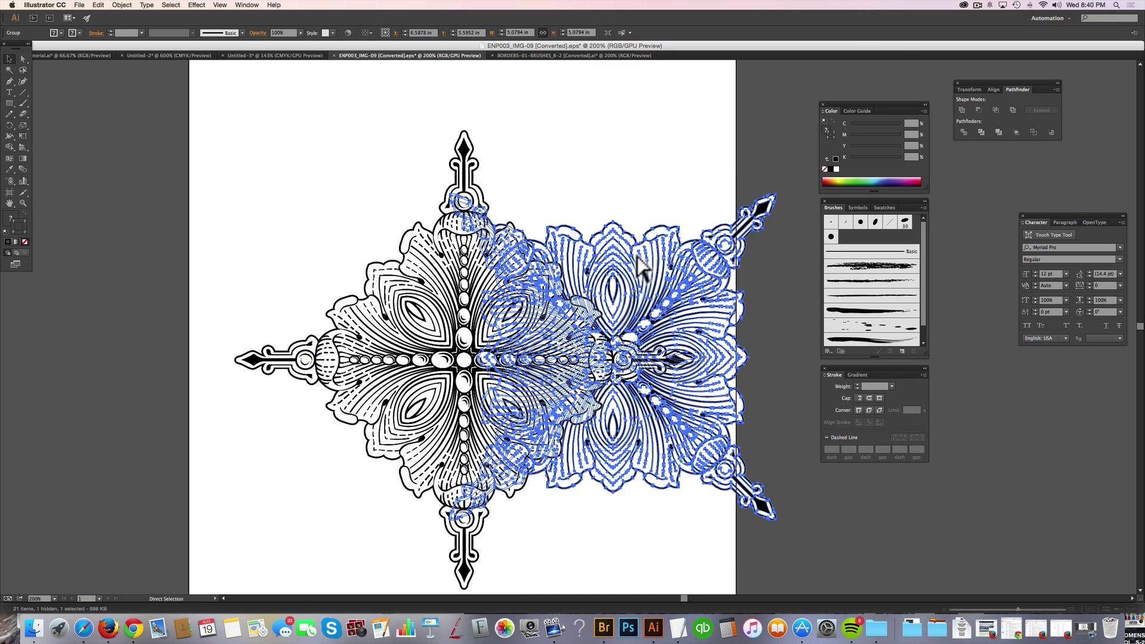
pyautogui.press('v')
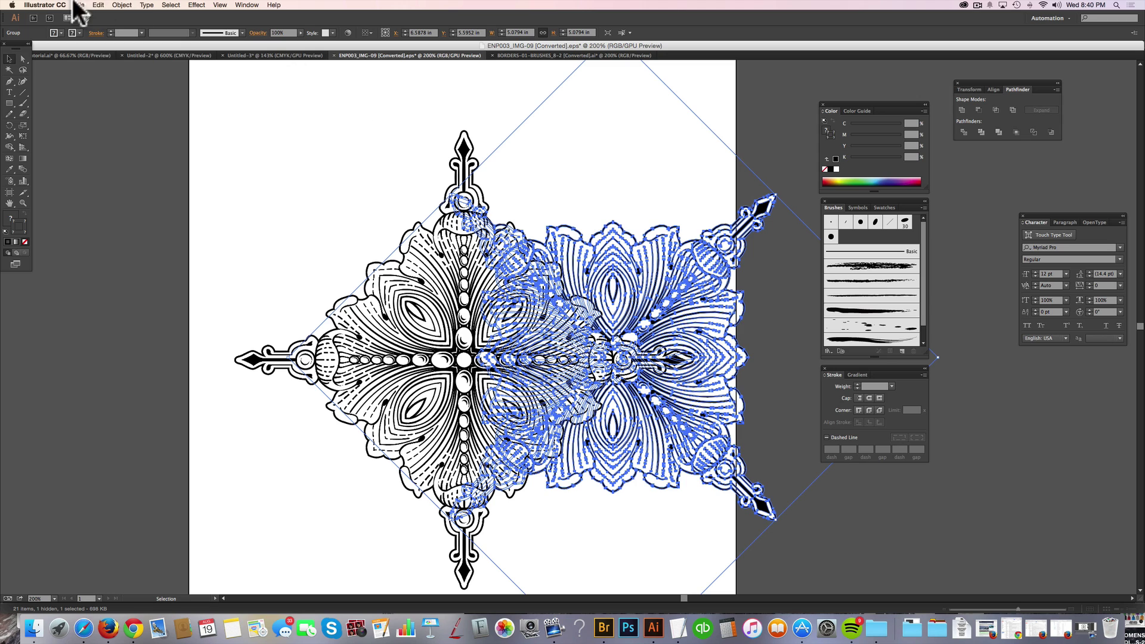
pyautogui.click(122, 5)
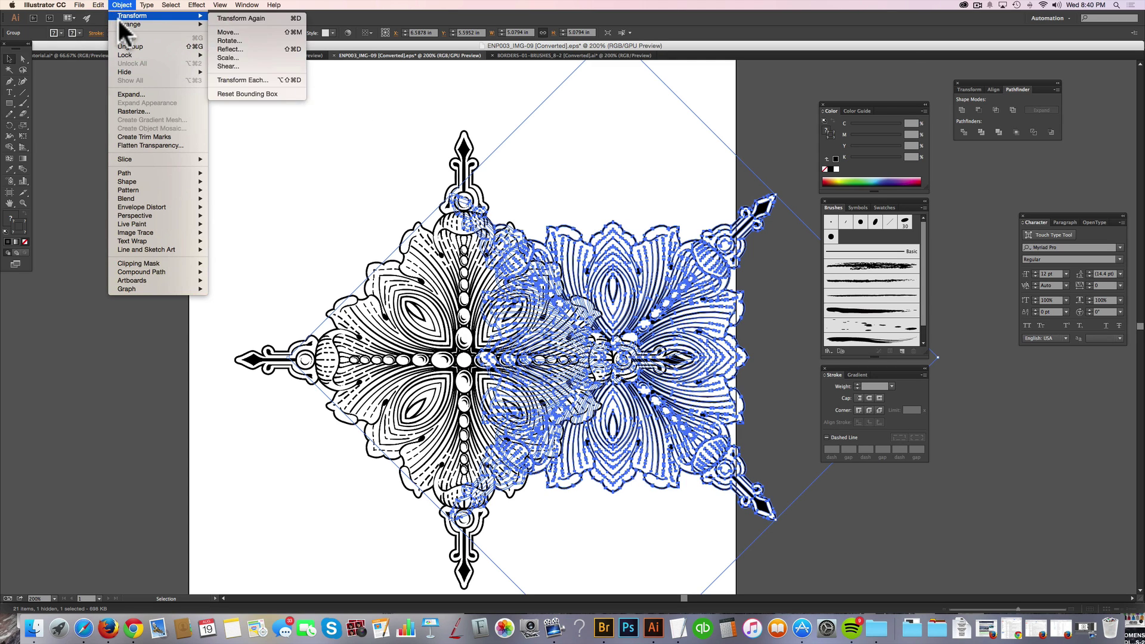
pyautogui.moveTo(120, 16)
pyautogui.click(269, 48)
pyautogui.moveTo(37, 56); pyautogui.dragTo(308, 63)
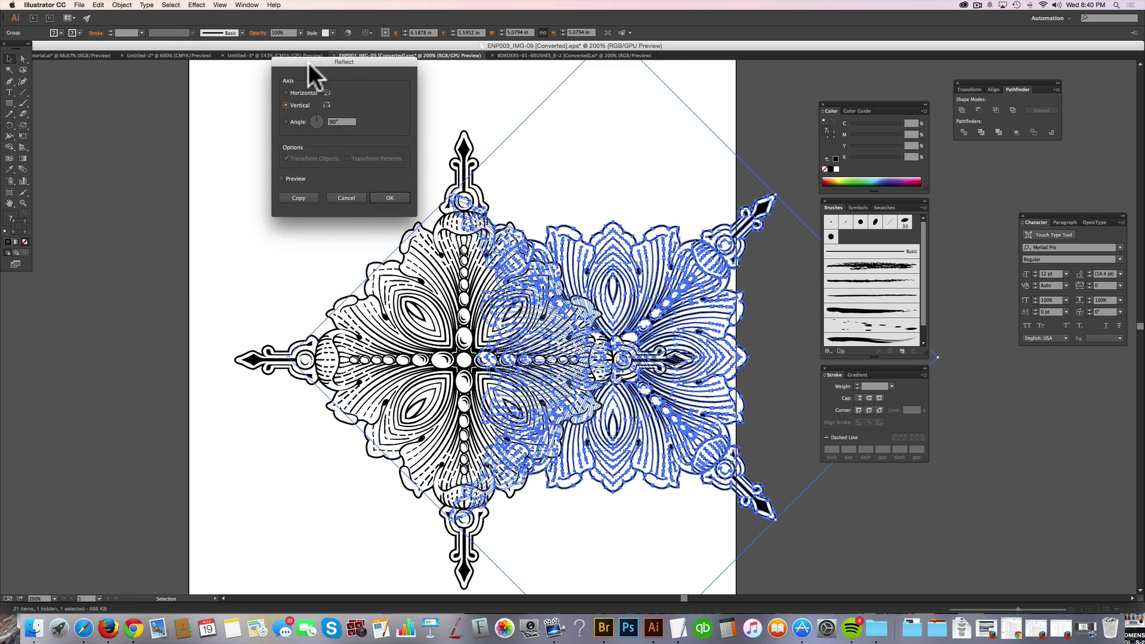
pyautogui.click(391, 198)
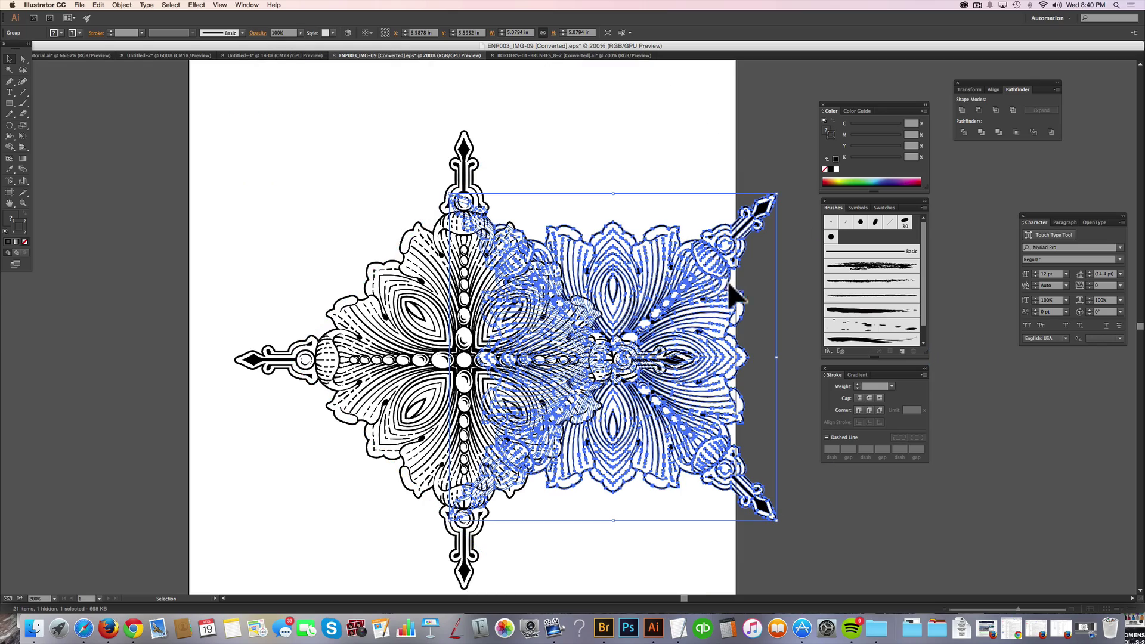
pyautogui.moveTo(740, 289); pyautogui.dragTo(448, 280)
pyautogui.click(375, 135)
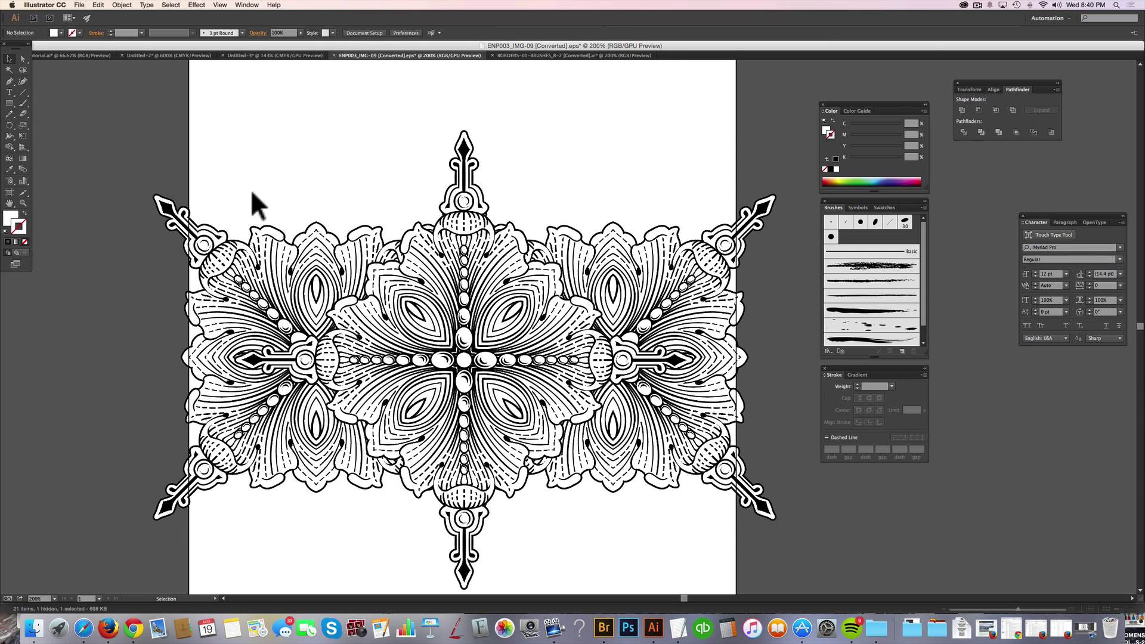
# Marquee-select all three ornament copies and apply Horizontal Align Center.
pyautogui.click(264, 309)
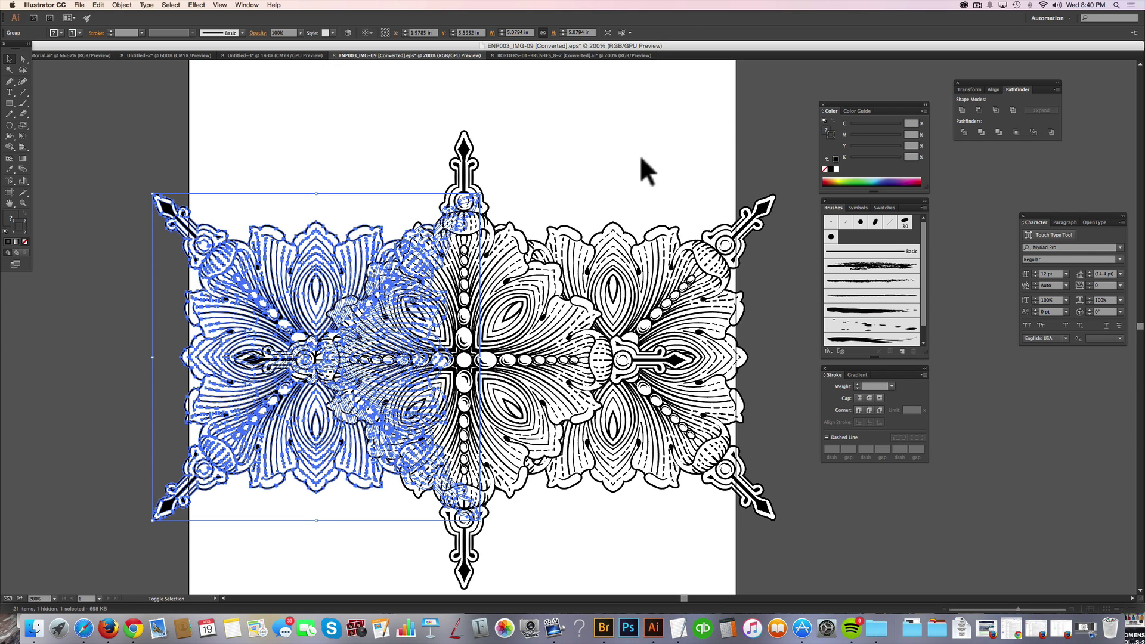
pyautogui.keyDown('shift'); pyautogui.click(687, 281); pyautogui.keyUp('shift')
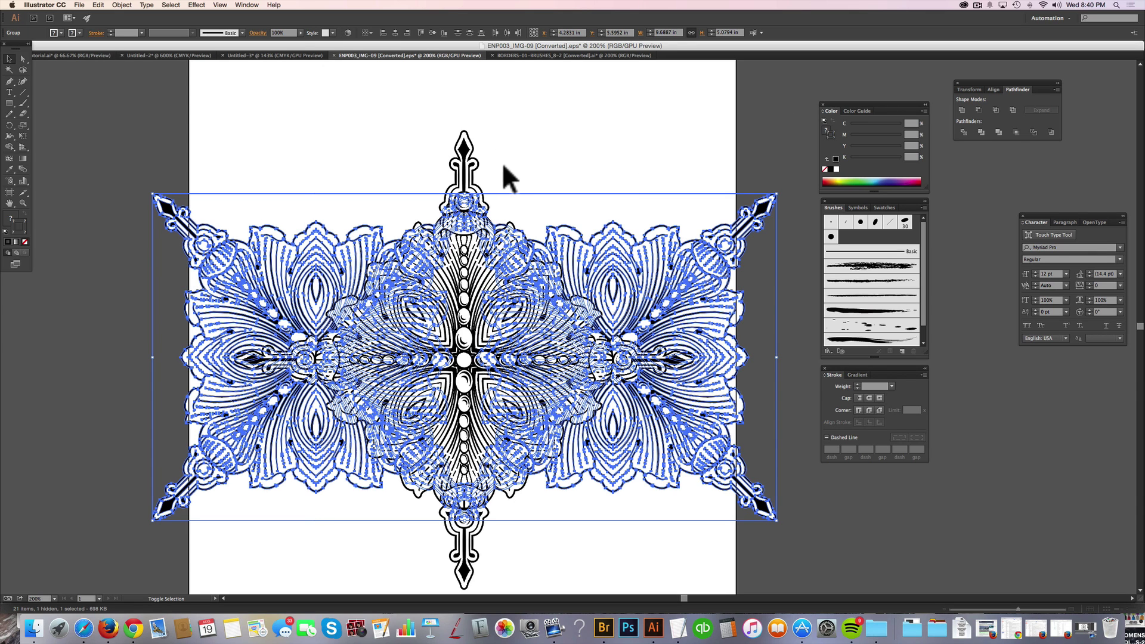
pyautogui.press('a')
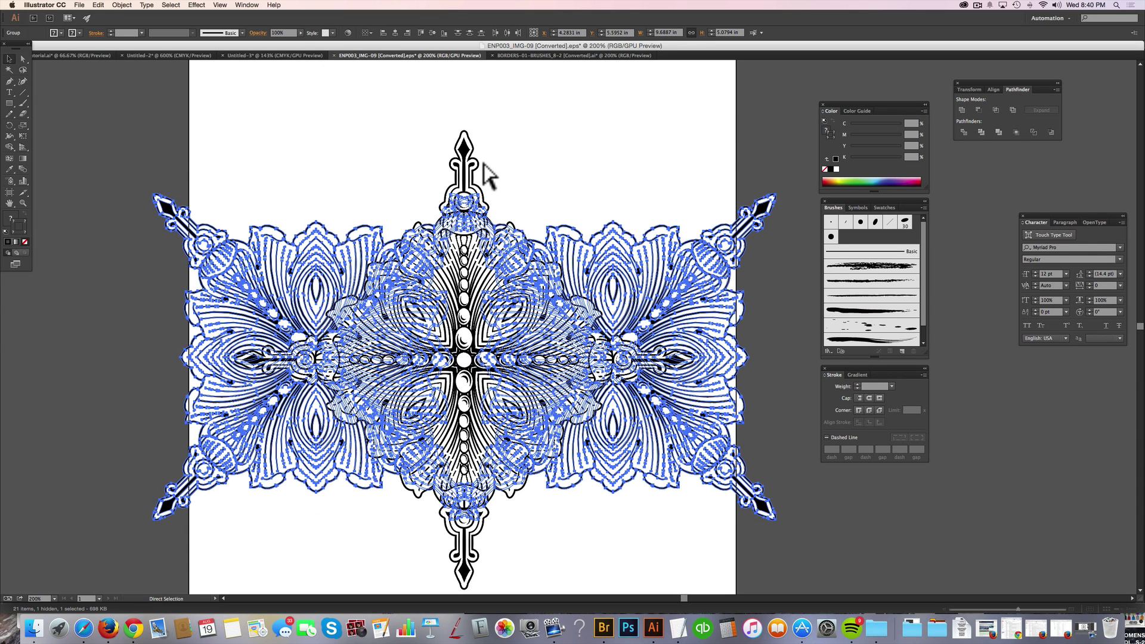
pyautogui.press('v')
pyautogui.click(426, 112)
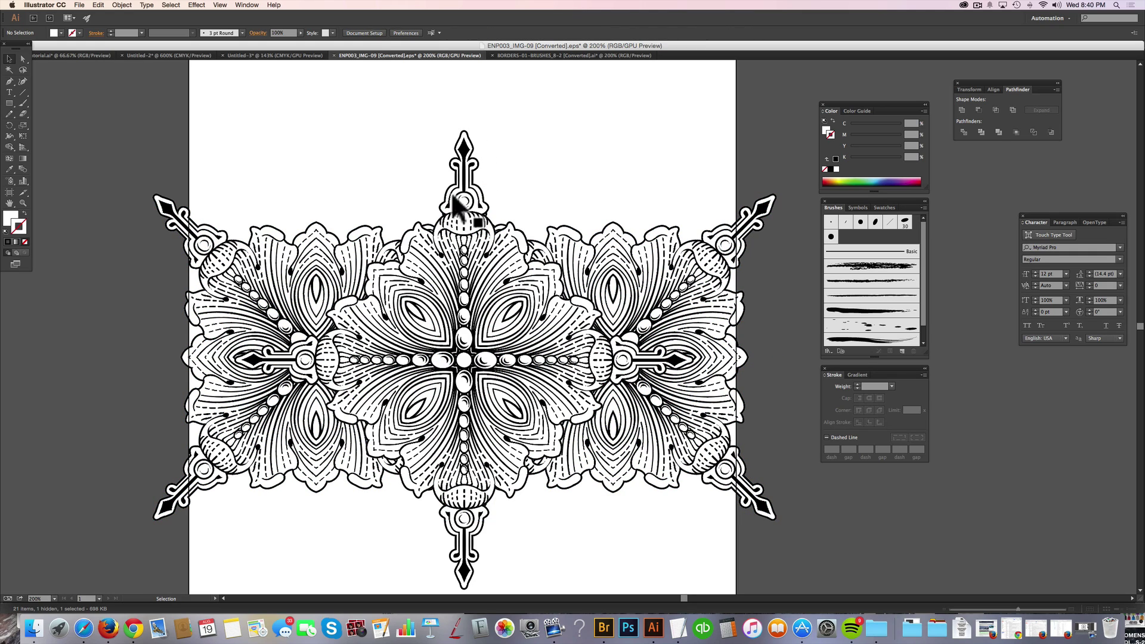
pyautogui.click(441, 271)
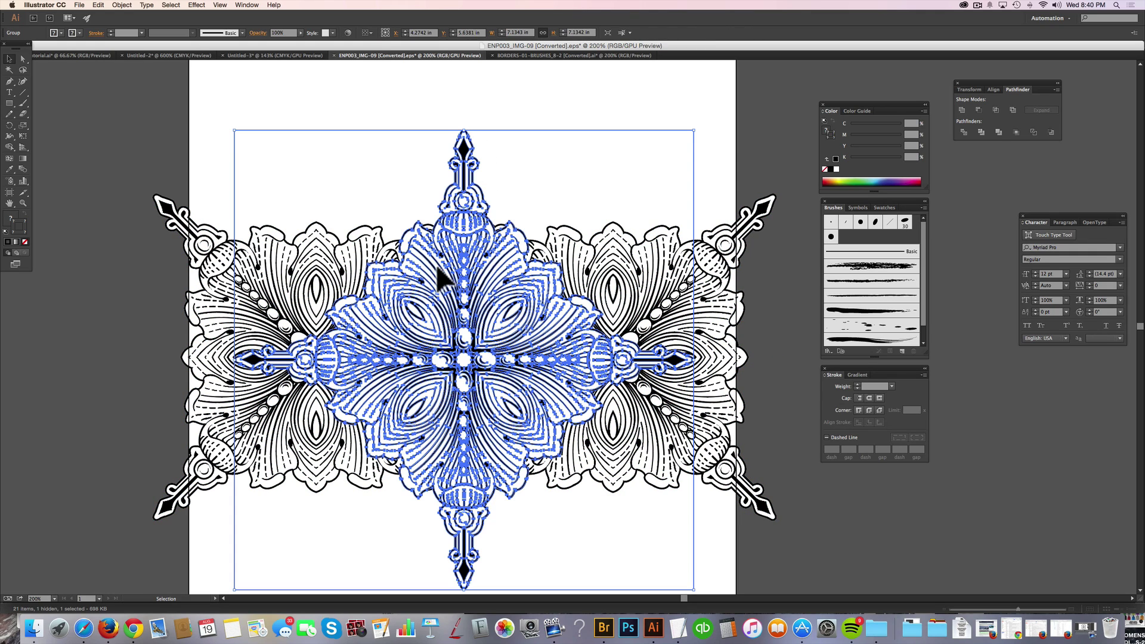
pyautogui.keyDown('shift'); pyautogui.click(206, 255); pyautogui.keyUp('shift')
pyautogui.click(285, 118)
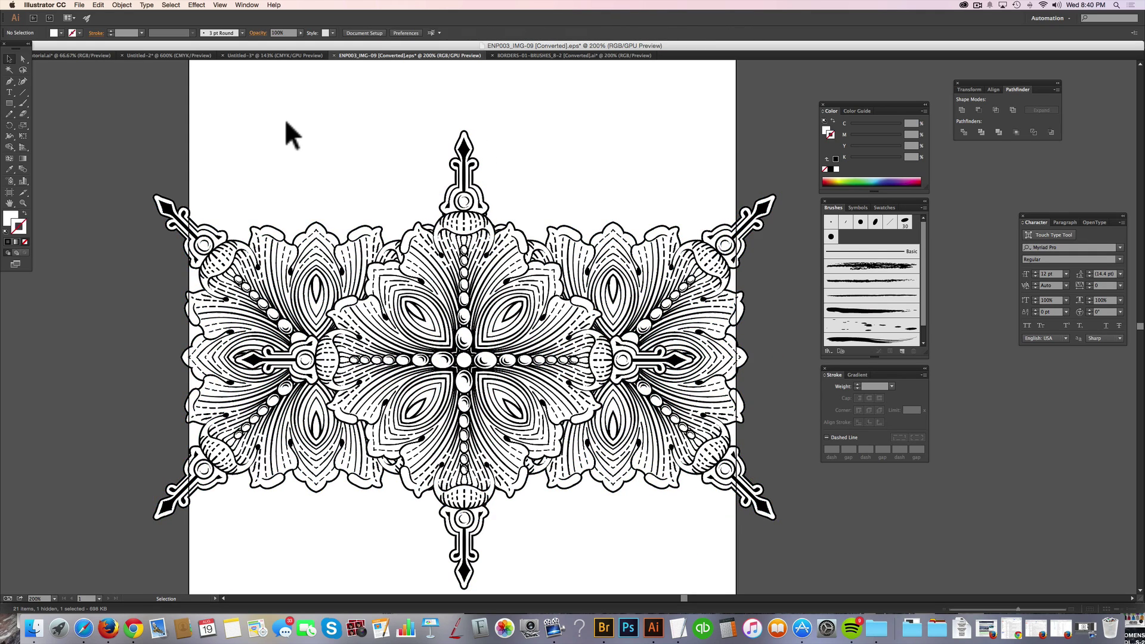
pyautogui.moveTo(273, 110); pyautogui.dragTo(695, 361)
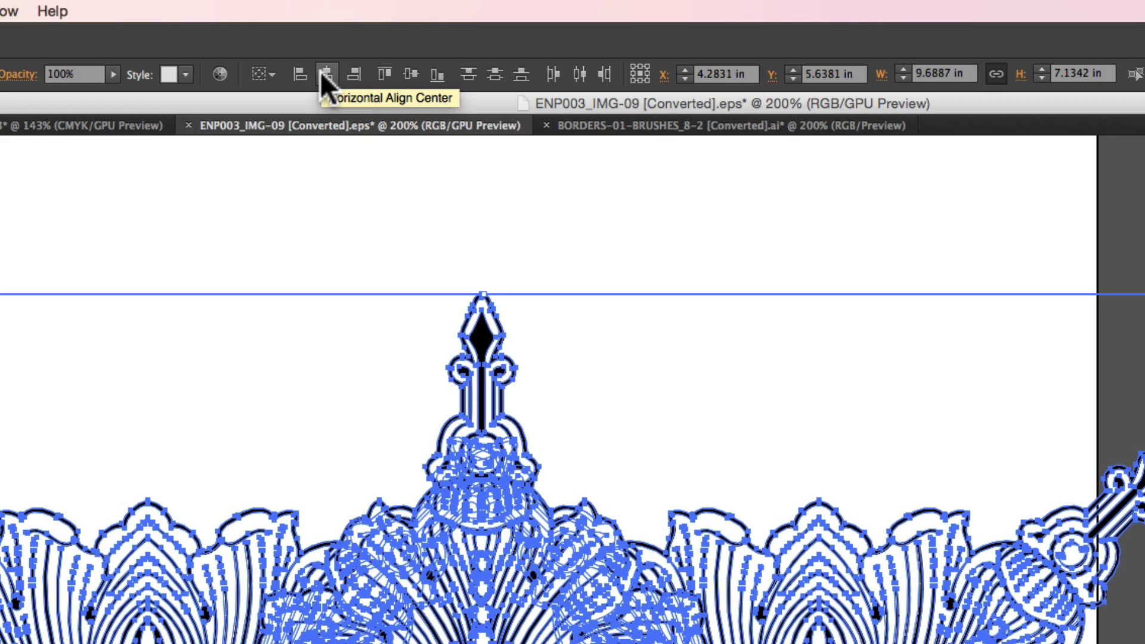
pyautogui.click(325, 72)
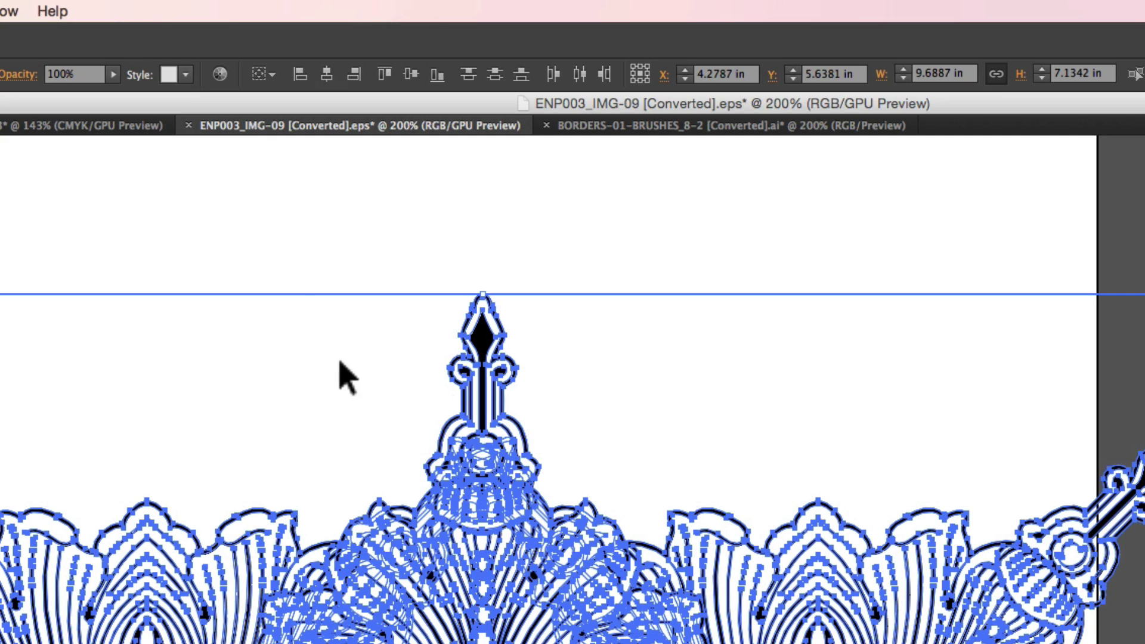
pyautogui.click(275, 234)
# Draw a rectangle over the ornament's upper half and clip the artwork to it with Cmd+7.
pyautogui.press('m')
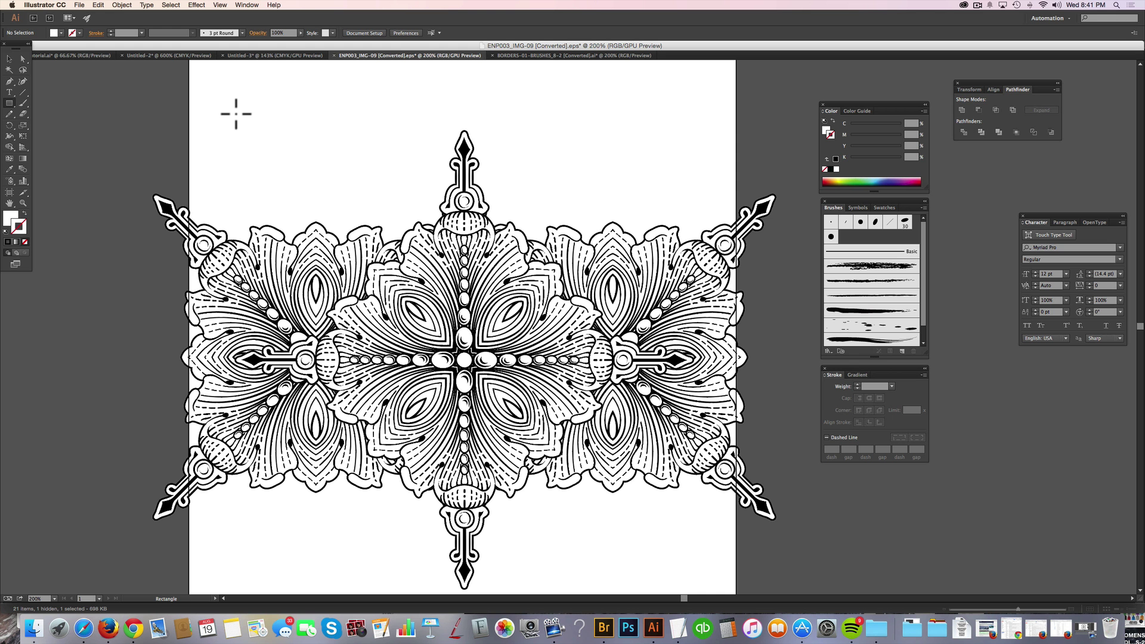
pyautogui.moveTo(226, 117); pyautogui.dragTo(704, 386)
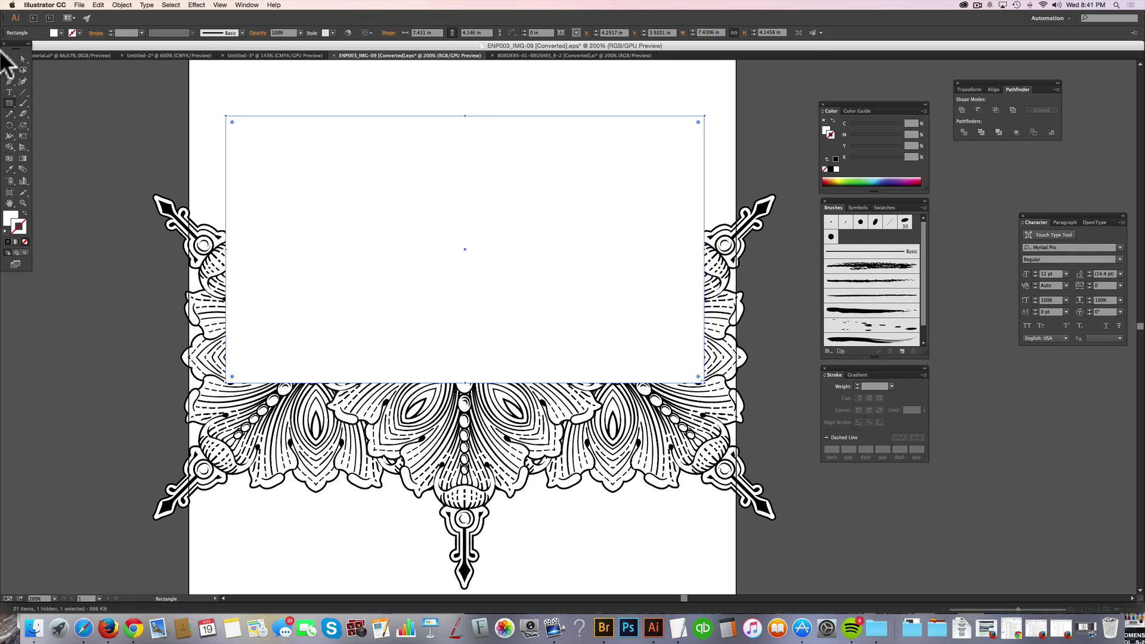
pyautogui.click(10, 59)
pyautogui.moveTo(358, 70); pyautogui.dragTo(612, 430)
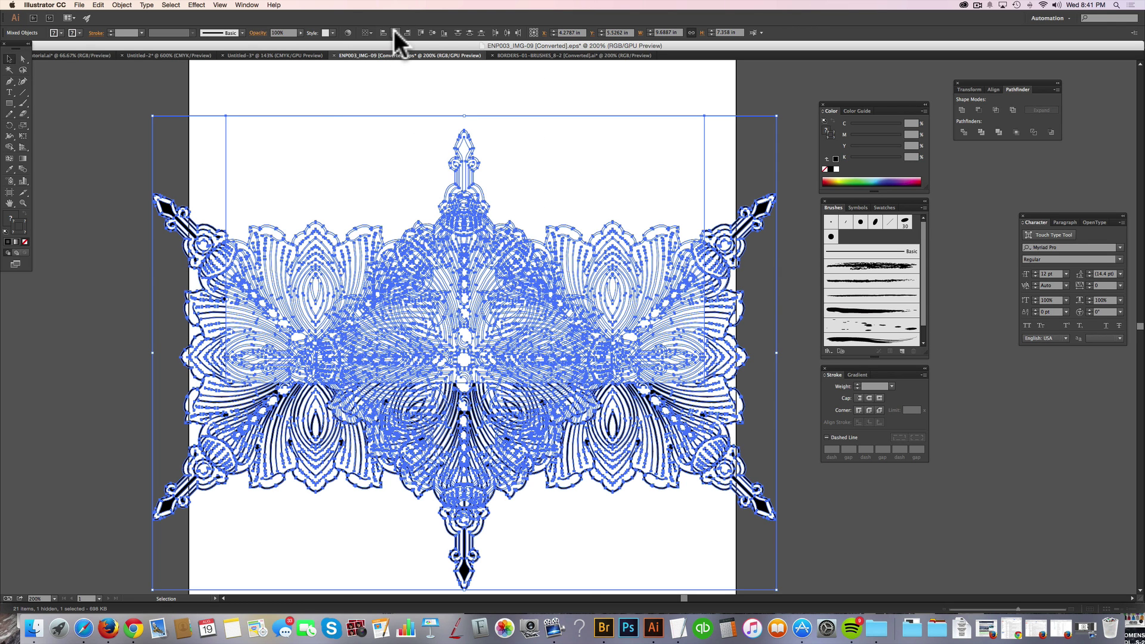
pyautogui.click(260, 84)
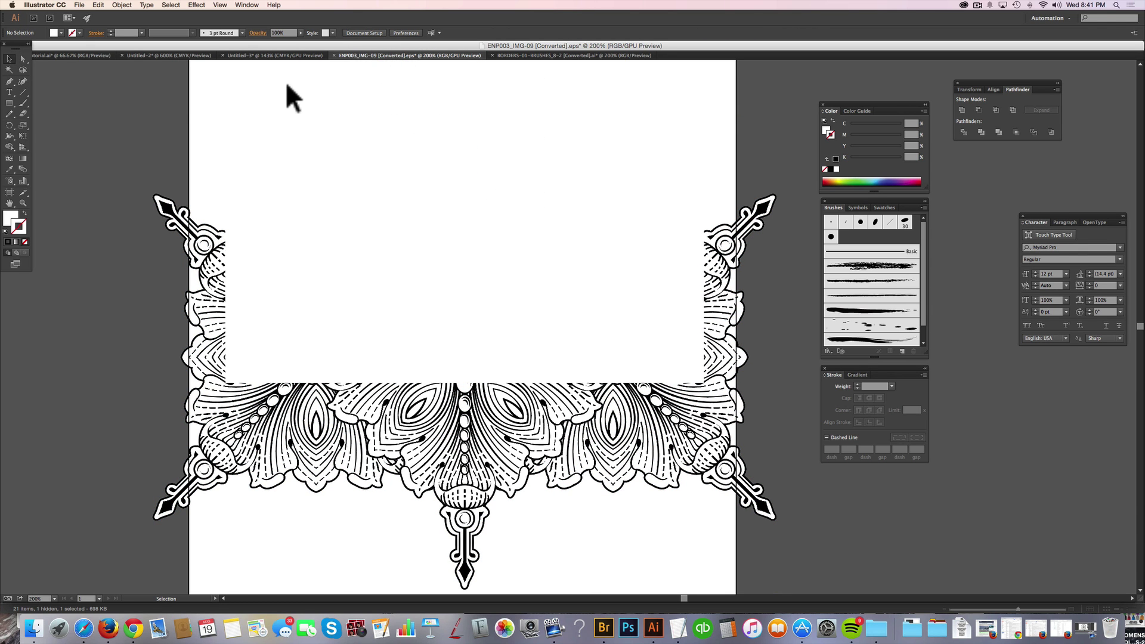
pyautogui.moveTo(326, 104); pyautogui.dragTo(582, 440)
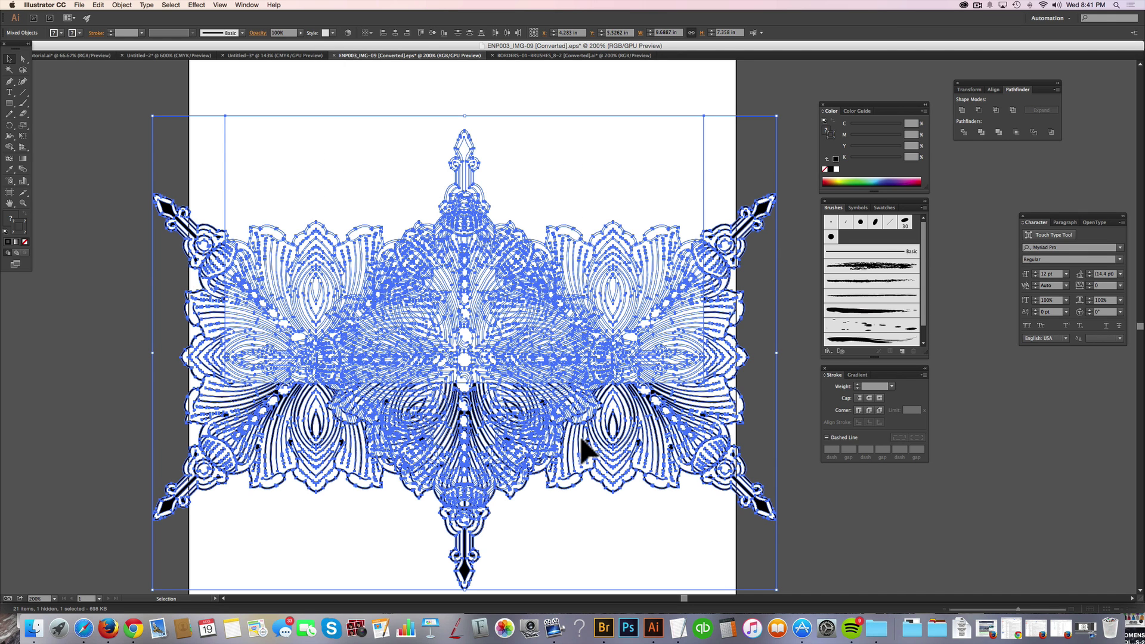
pyautogui.press('super')
pyautogui.press('super+7')
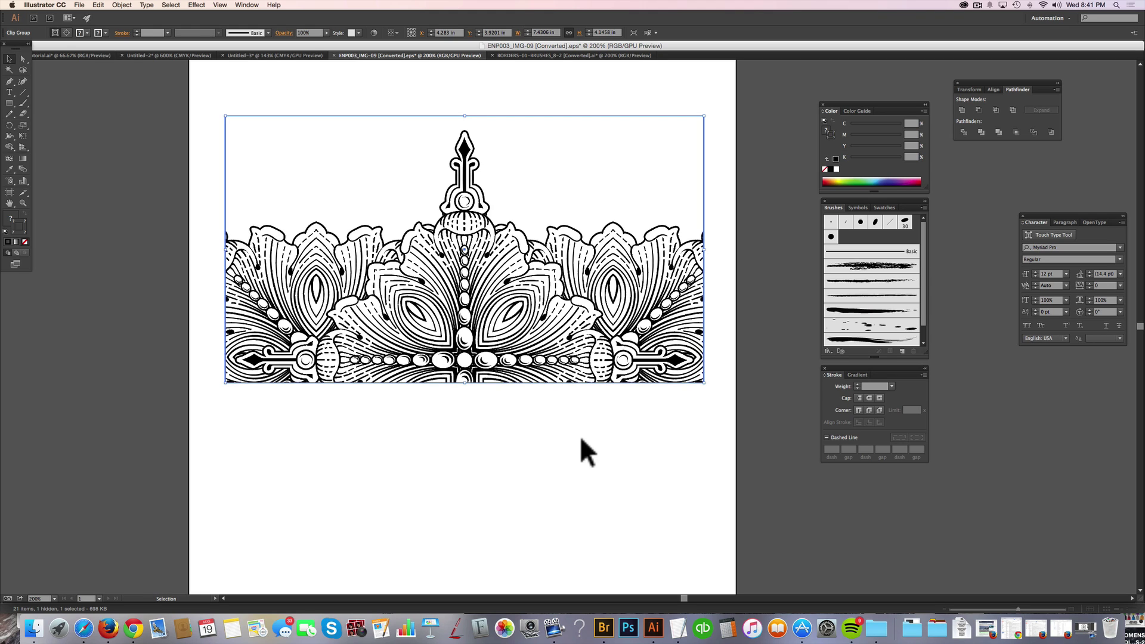
pyautogui.click(580, 435)
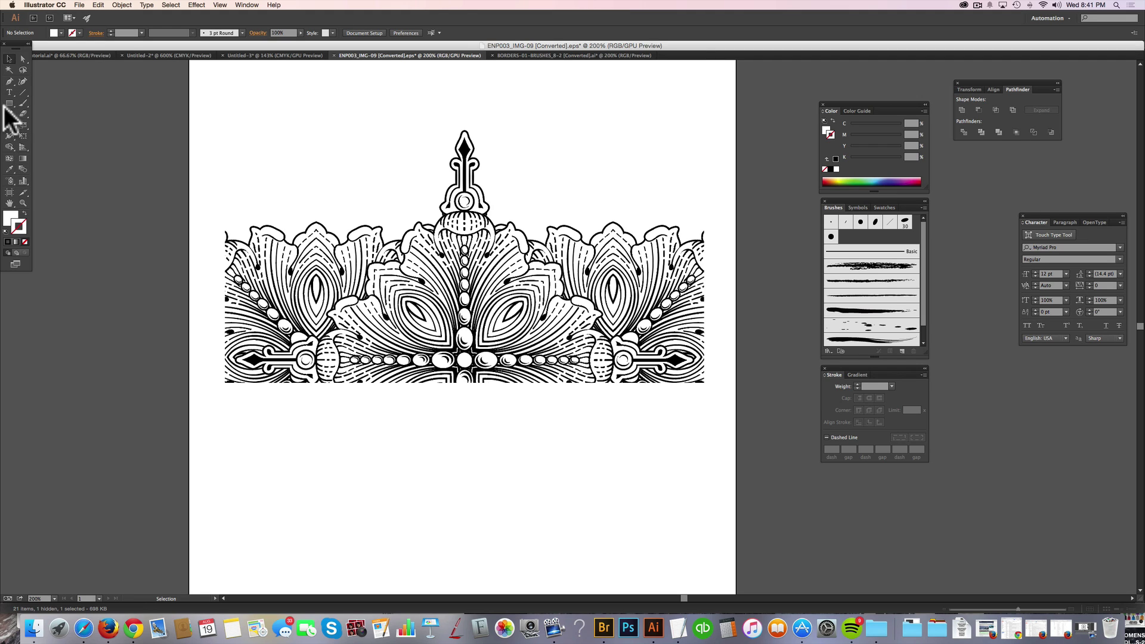
# Sample the artwork's black and draw a thin bar along the ornament's bottom edge.
pyautogui.click(9, 170)
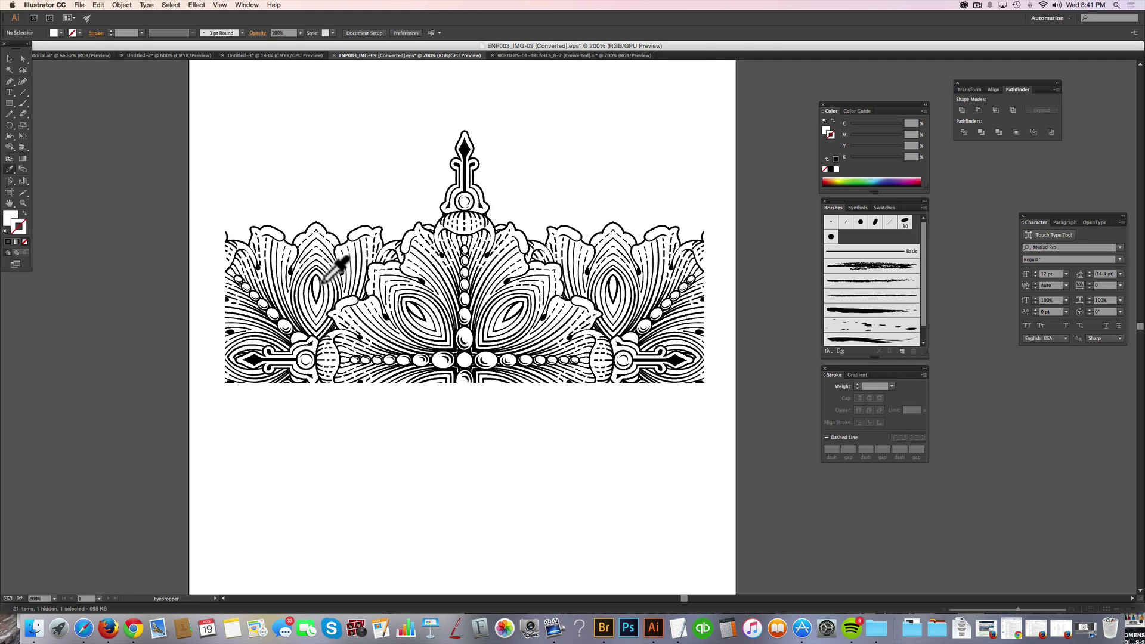
pyautogui.click(323, 284)
pyautogui.click(9, 103)
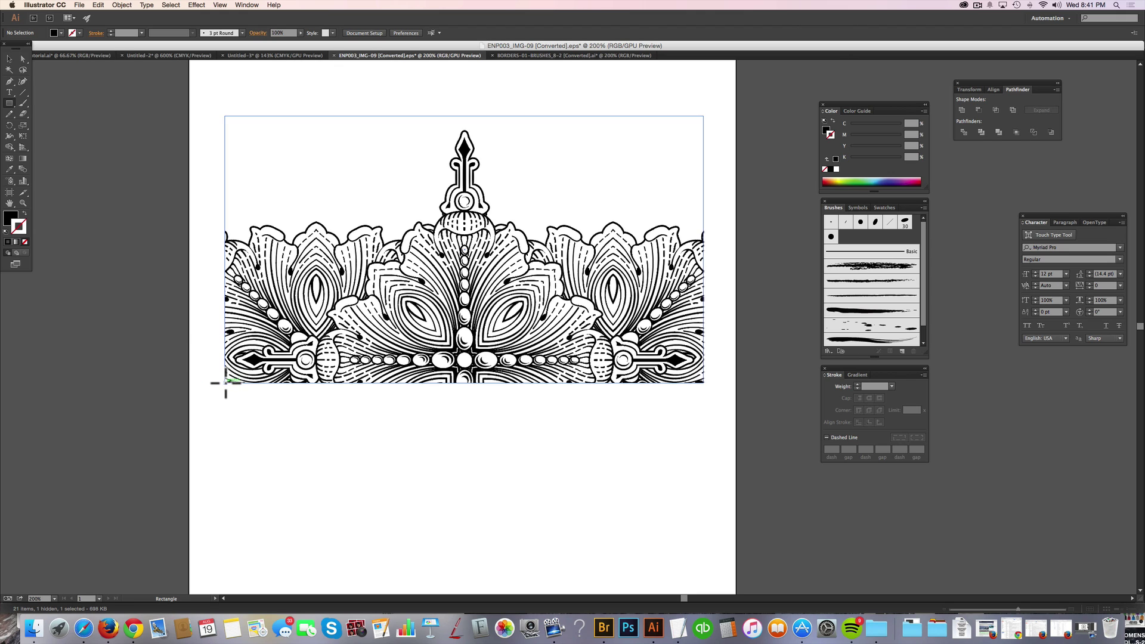
pyautogui.moveTo(226, 383); pyautogui.dragTo(704, 392)
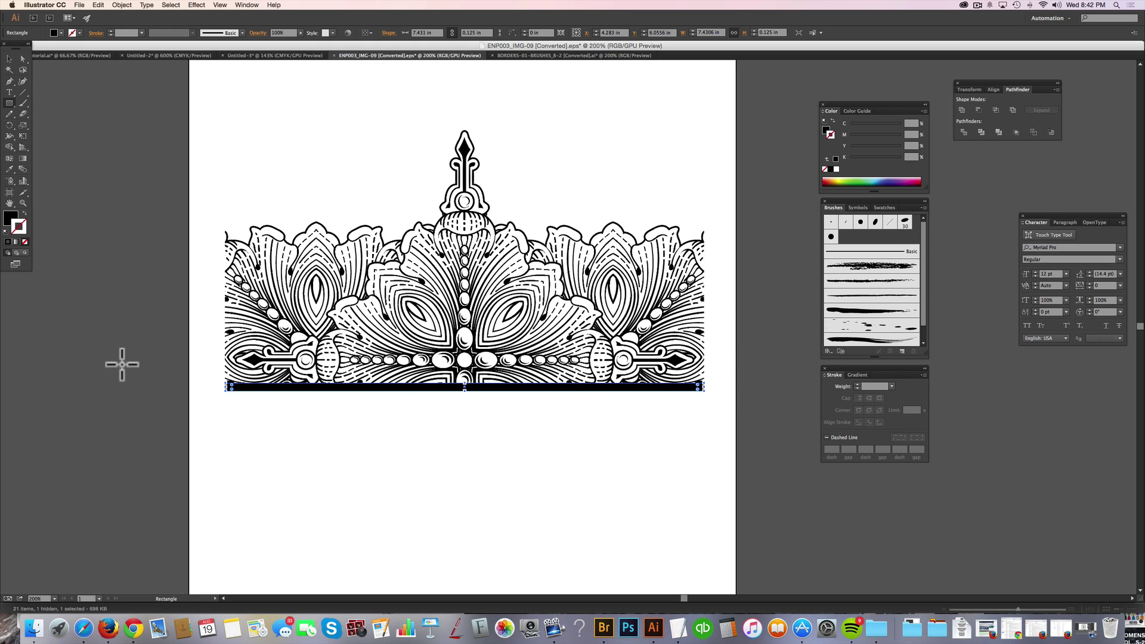
# Copy the bar downward, adjust the thick bar's position, and select the ornament with both bars.
pyautogui.press('v')
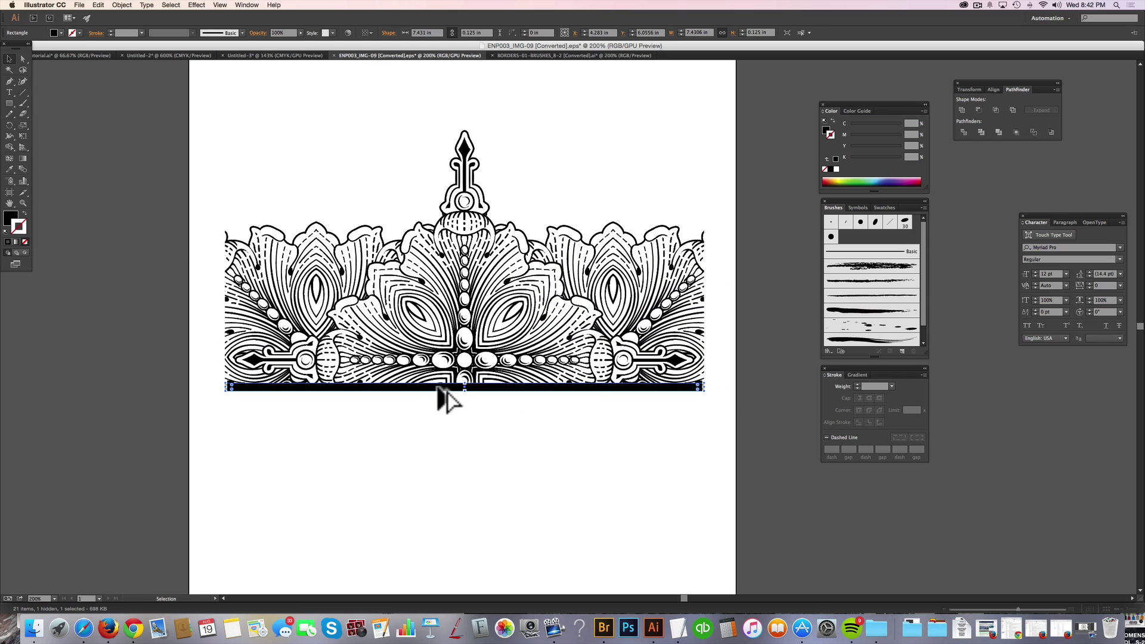
pyautogui.moveTo(437, 388); pyautogui.dragTo(481, 394)
pyautogui.hotkey('ctrl', 'z')
pyautogui.keyDown('shift'); pyautogui.click(481, 387); pyautogui.keyUp('shift')
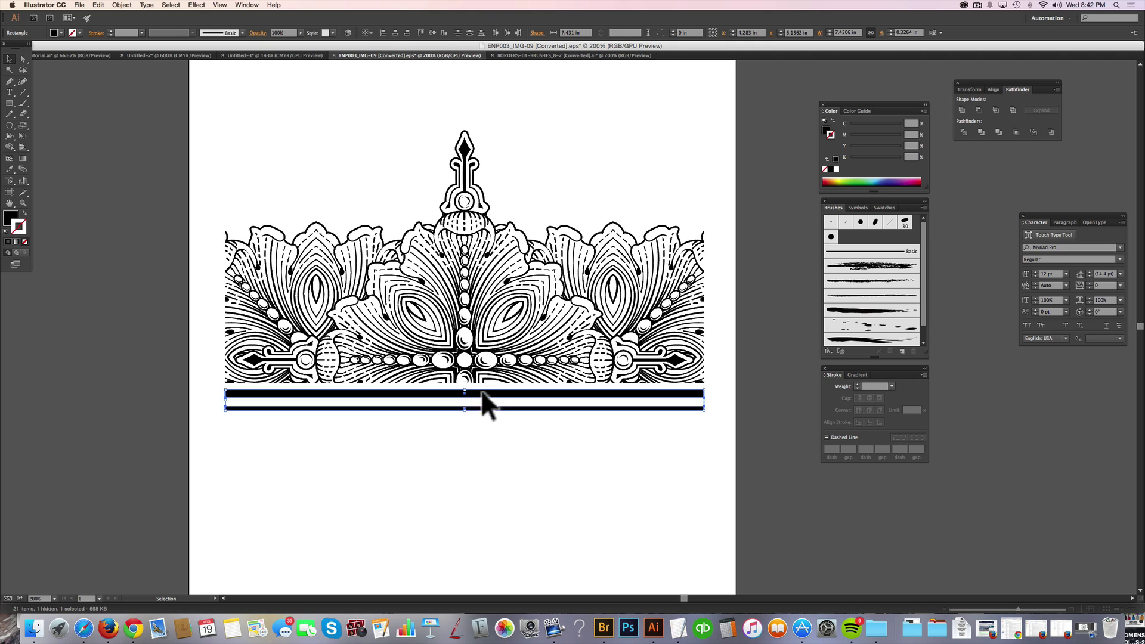
pyautogui.click(496, 439)
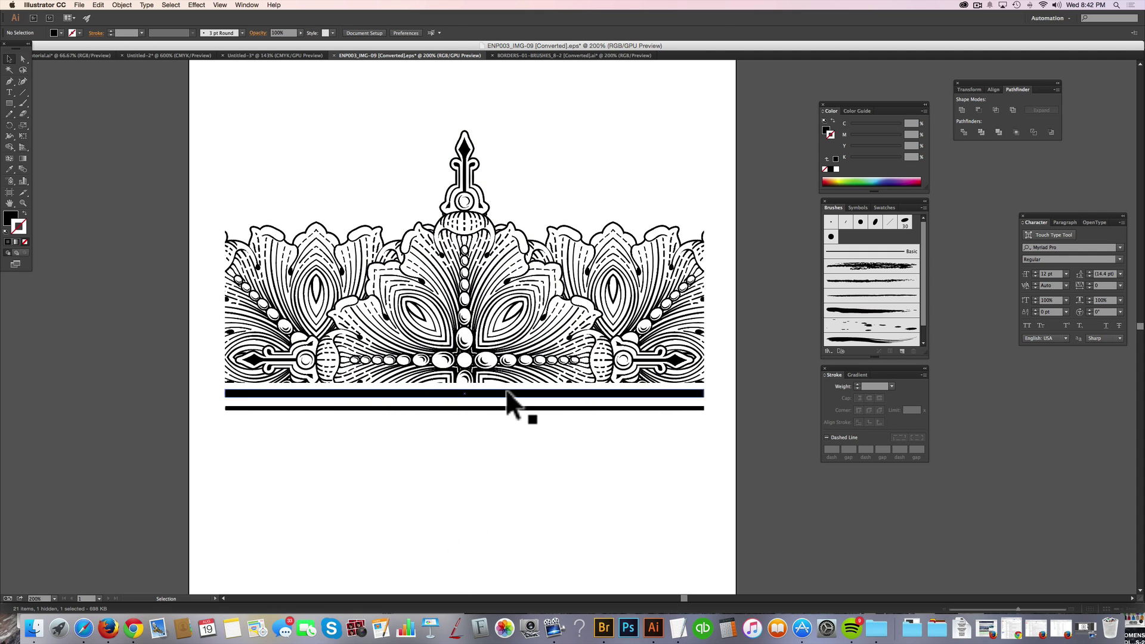
pyautogui.moveTo(507, 397)
pyautogui.mouseDown()
pyautogui.moveTo(503, 414)
pyautogui.moveTo(511, 401)
pyautogui.mouseUp()
pyautogui.click(547, 471)
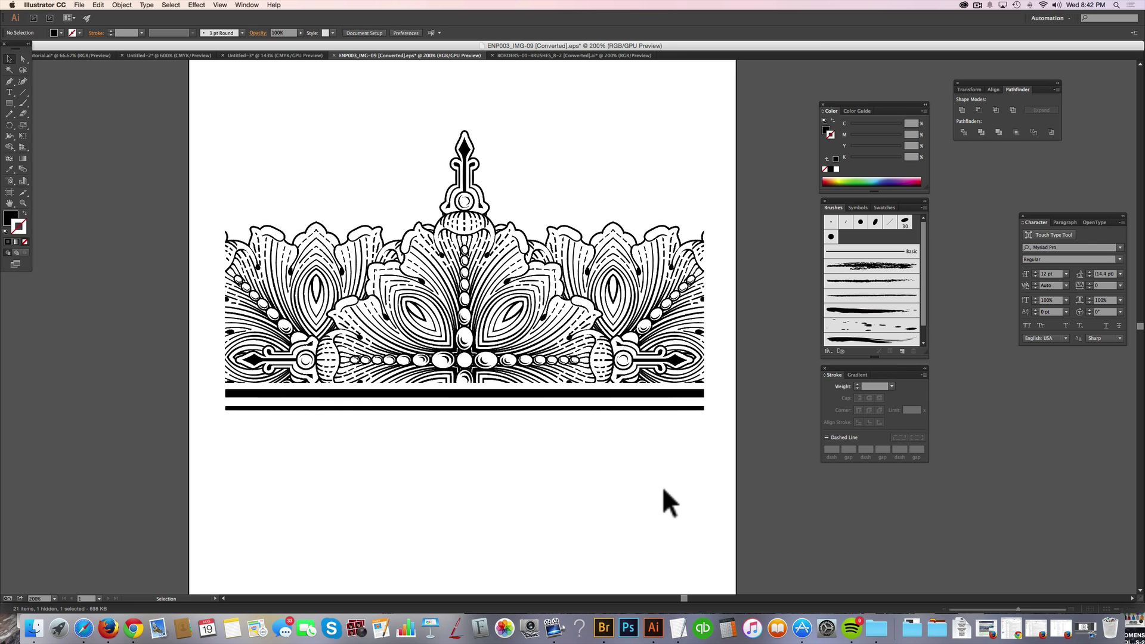
pyautogui.moveTo(663, 490); pyautogui.dragTo(316, 153)
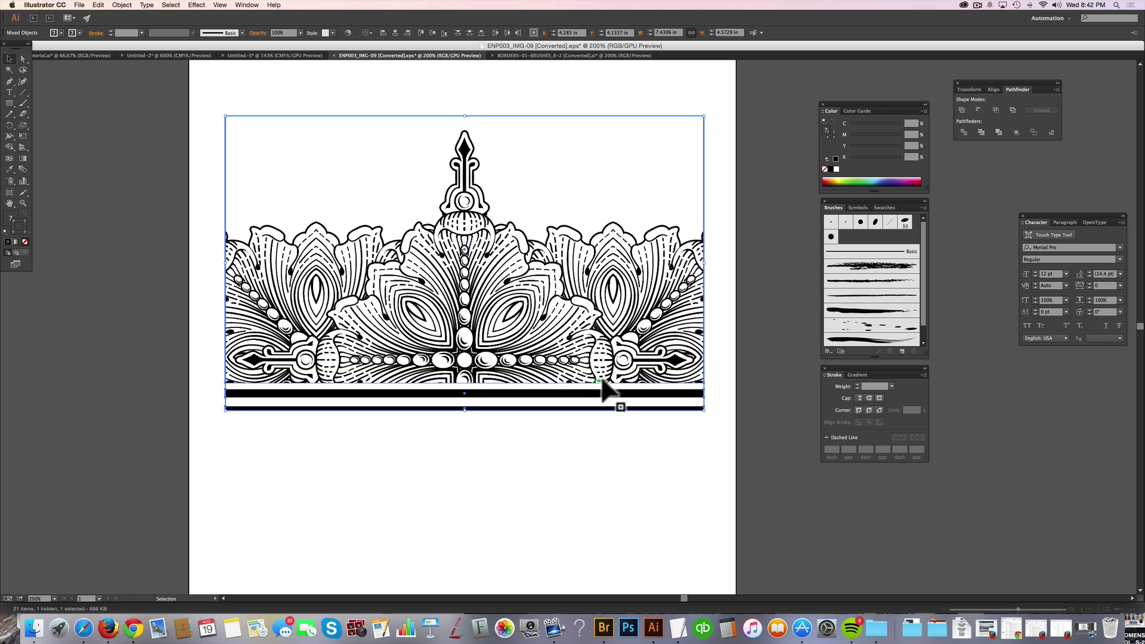
pyautogui.moveTo(683, 464); pyautogui.dragTo(239, 78)
# Drag a copy of the border group to the left, past the artboard edge.
pyautogui.press('super')
pyautogui.press('super')
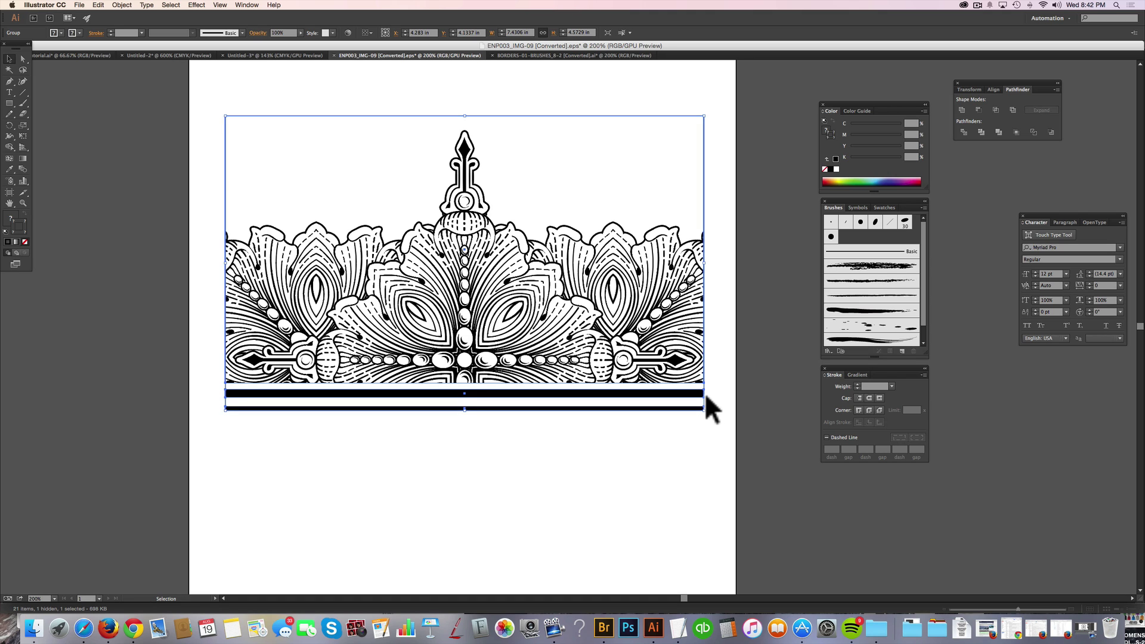
pyautogui.press('super')
pyautogui.moveTo(705, 398); pyautogui.dragTo(226, 397)
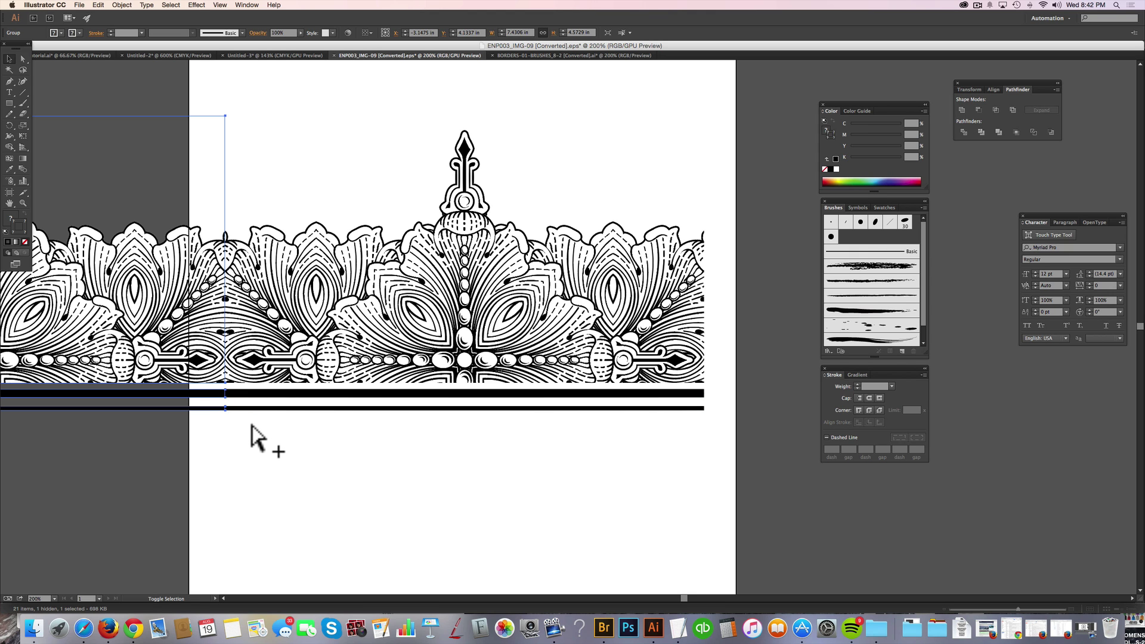
pyautogui.click(251, 427)
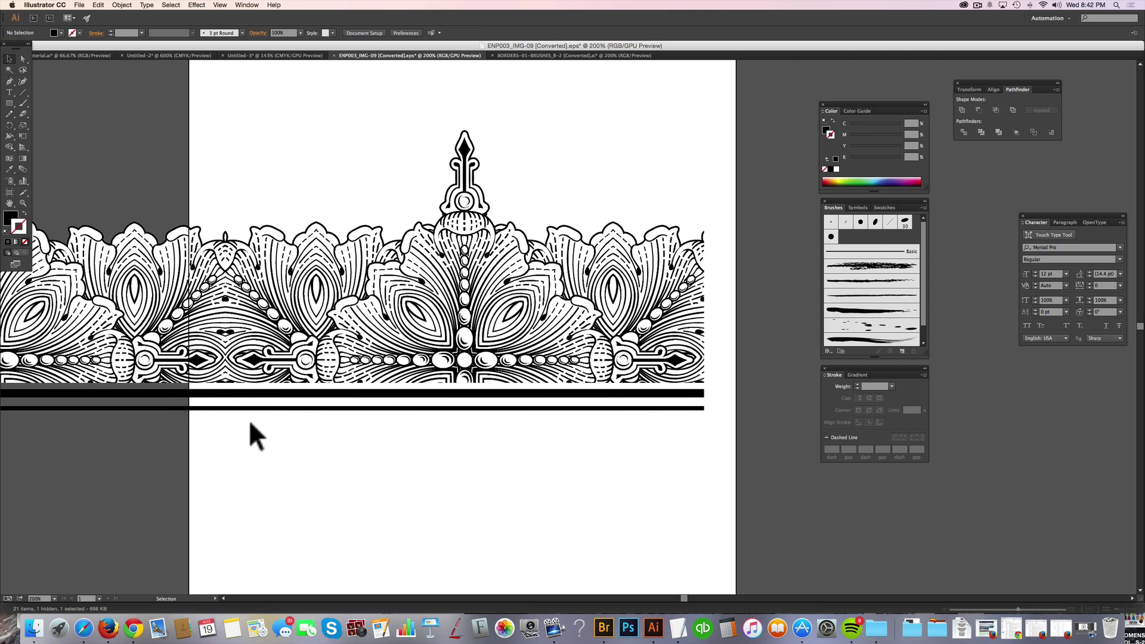
# Zoom in to inspect the bars at the seam between copies, then zoom back to 100%.
pyautogui.click(23, 203)
pyautogui.click(230, 356)
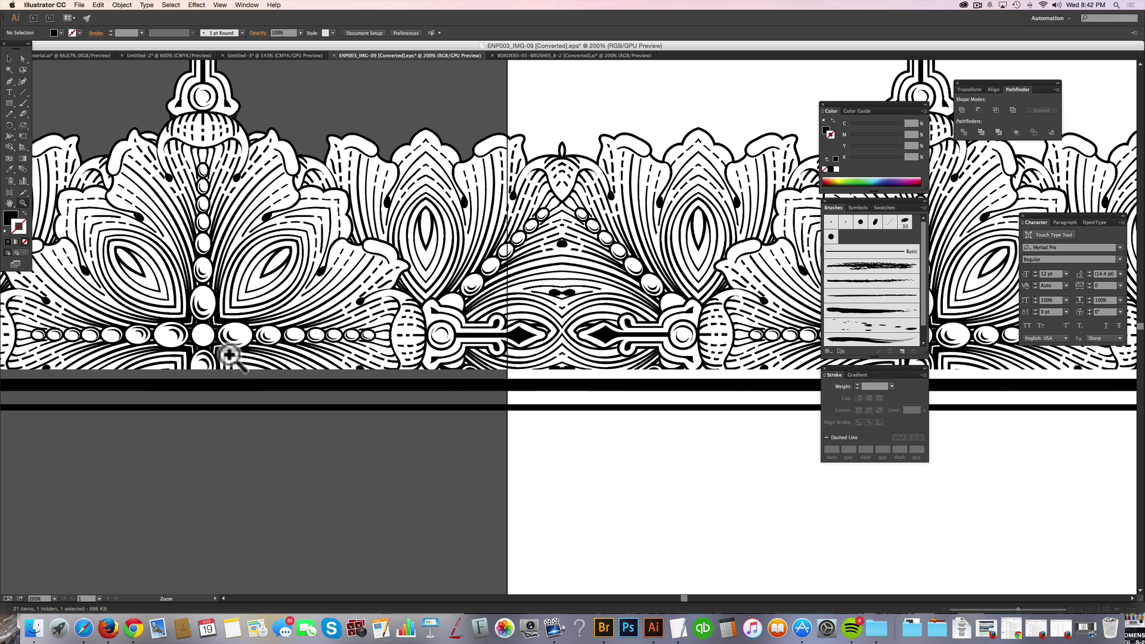
pyautogui.click(598, 289)
pyautogui.click(569, 364)
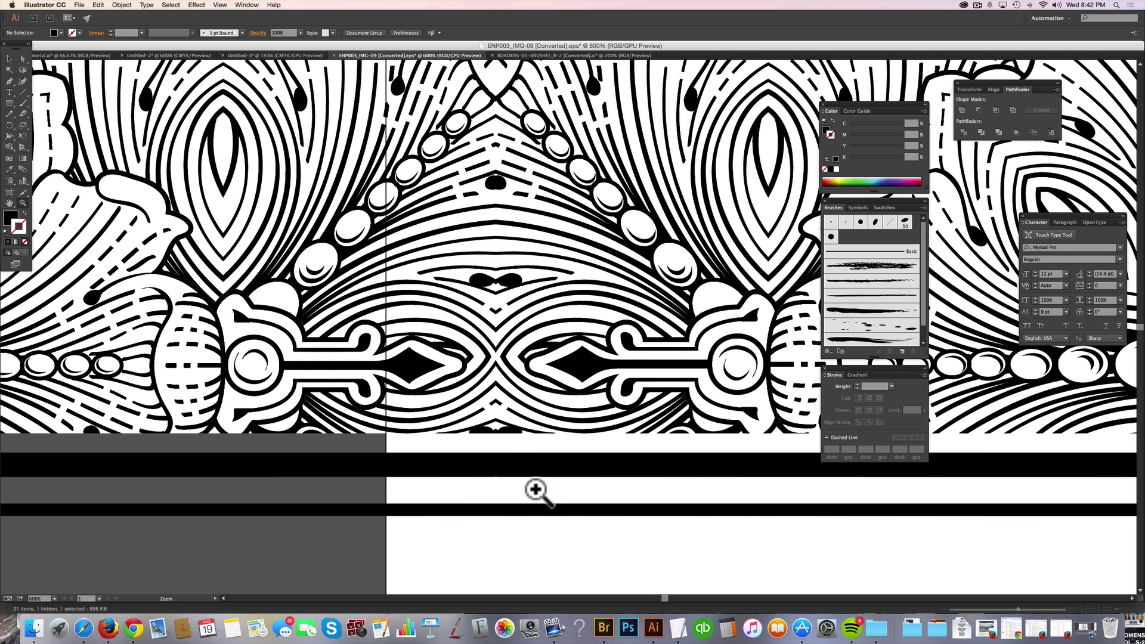
pyautogui.click(514, 501)
pyautogui.click(564, 323)
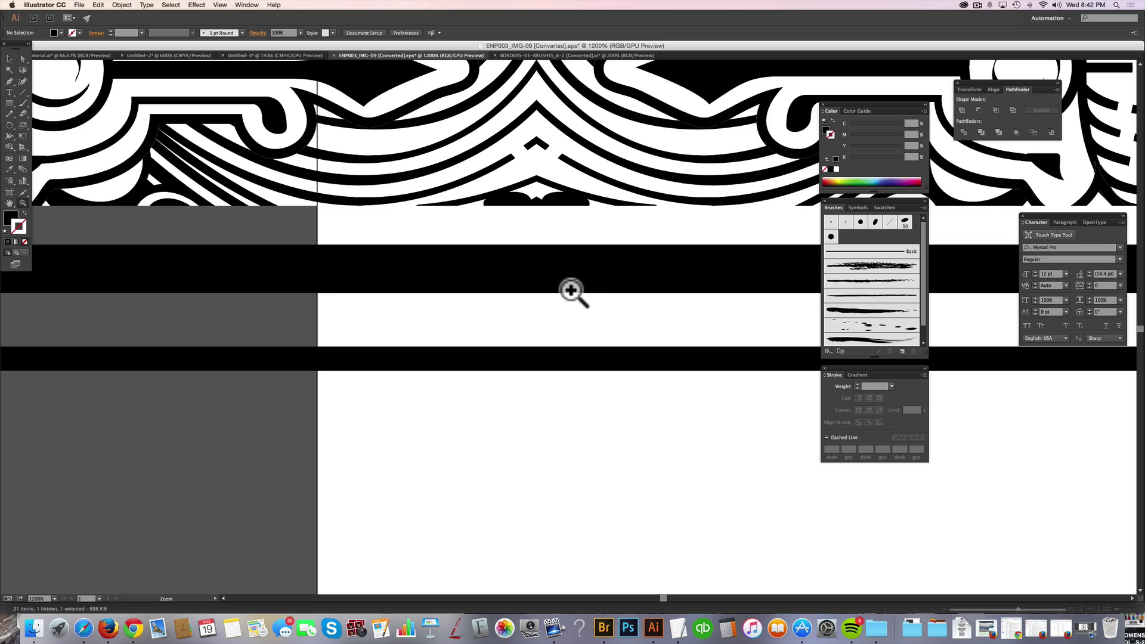
pyautogui.click(614, 268)
pyautogui.keyDown('alt'); pyautogui.click(660, 290); pyautogui.keyUp('alt')
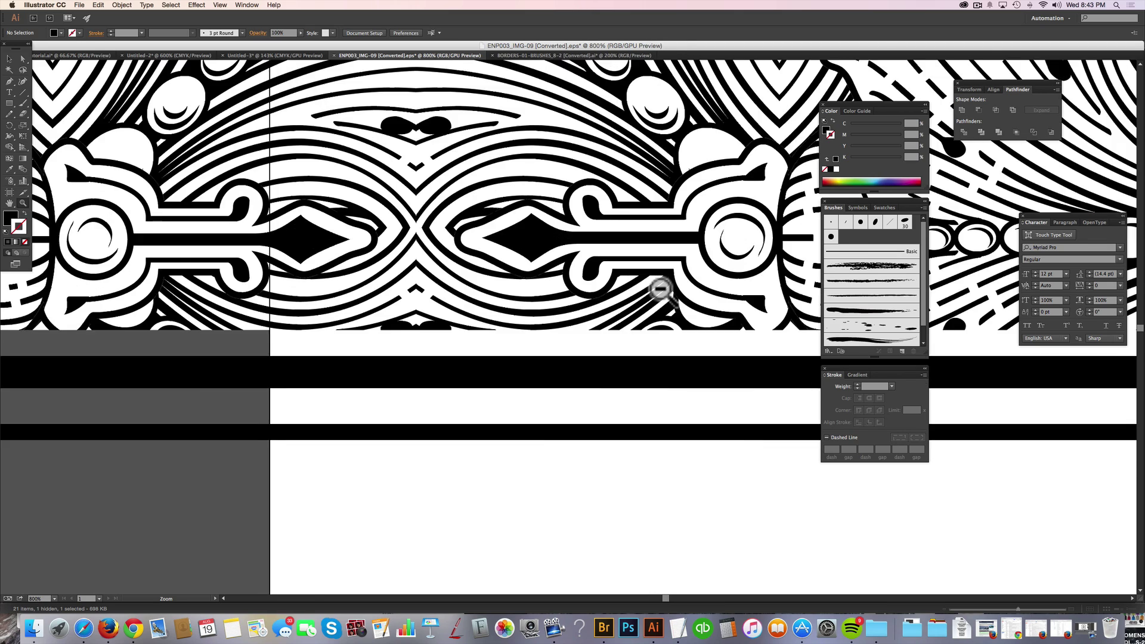
pyautogui.keyDown('alt'); pyautogui.click(660, 289); pyautogui.keyUp('alt')
pyautogui.keyDown('alt'); pyautogui.click(660, 290); pyautogui.keyUp('alt')
pyautogui.keyDown('alt'); pyautogui.click(660, 289); pyautogui.keyUp('alt')
pyautogui.keyDown('alt'); pyautogui.click(660, 290); pyautogui.keyUp('alt')
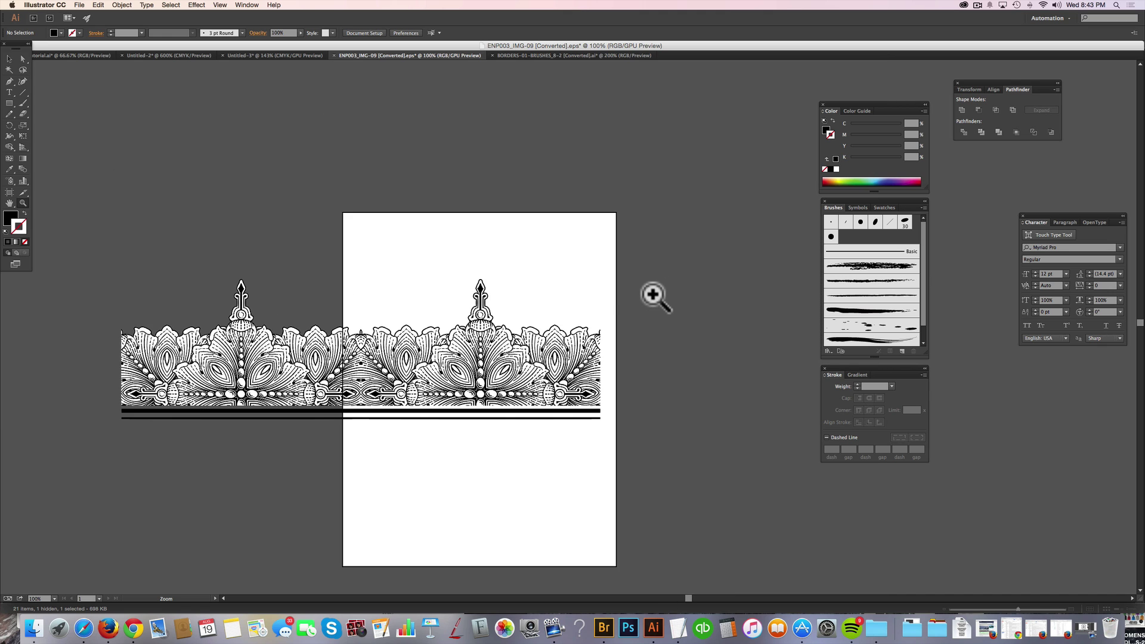
# Duplicate the left border to the right and snap it snug against the other copy.
pyautogui.click(9, 59)
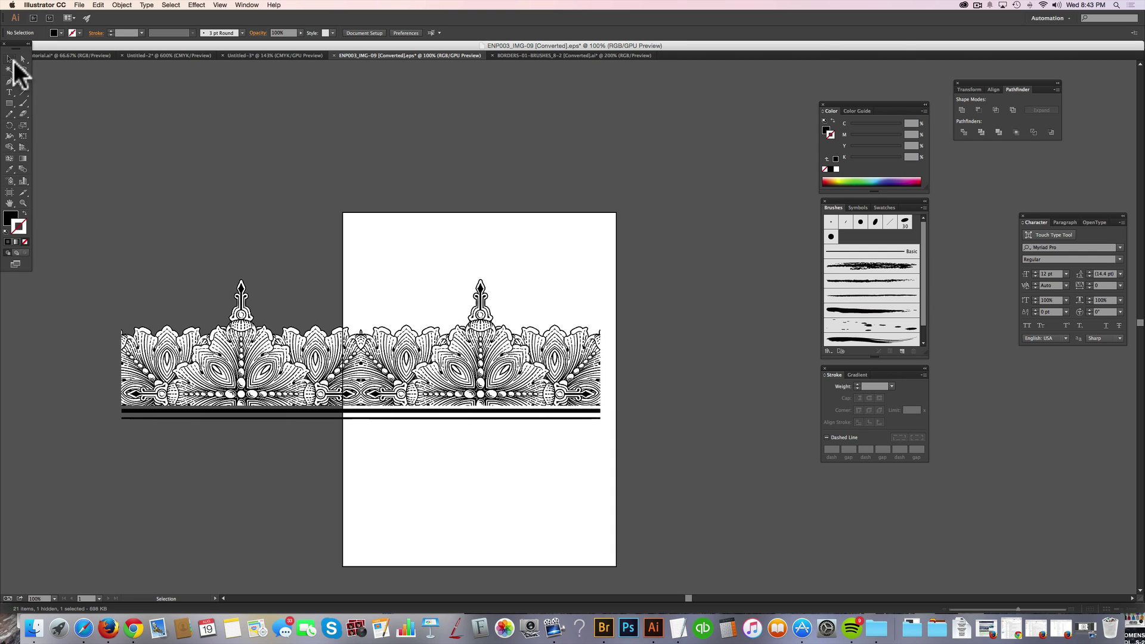
pyautogui.click(224, 407)
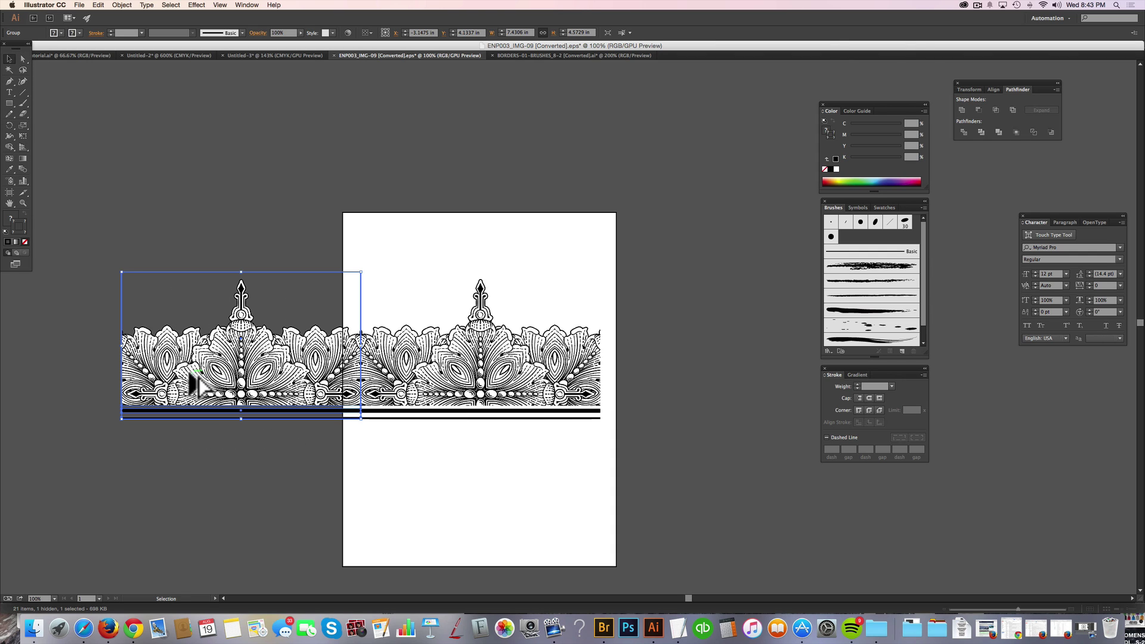
pyautogui.moveTo(187, 388); pyautogui.dragTo(738, 402)
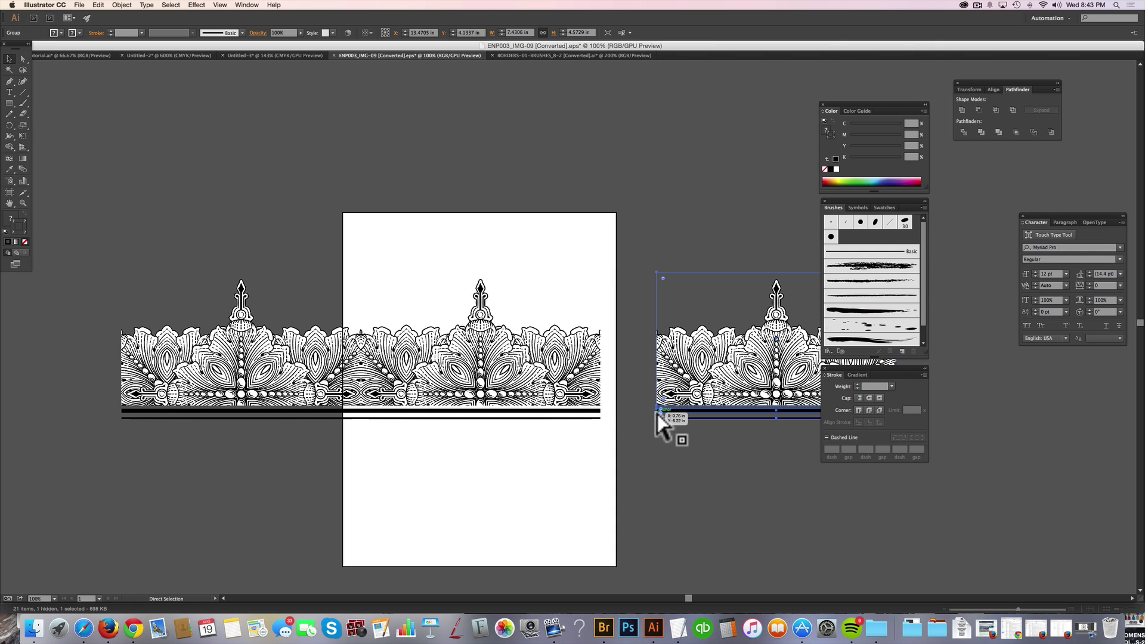
pyautogui.moveTo(619, 409)
pyautogui.mouseDown()
pyautogui.moveTo(608, 416)
pyautogui.moveTo(616, 410)
pyautogui.mouseUp()
# Select the extra rightmost border copy and delete it.
pyautogui.click(667, 473)
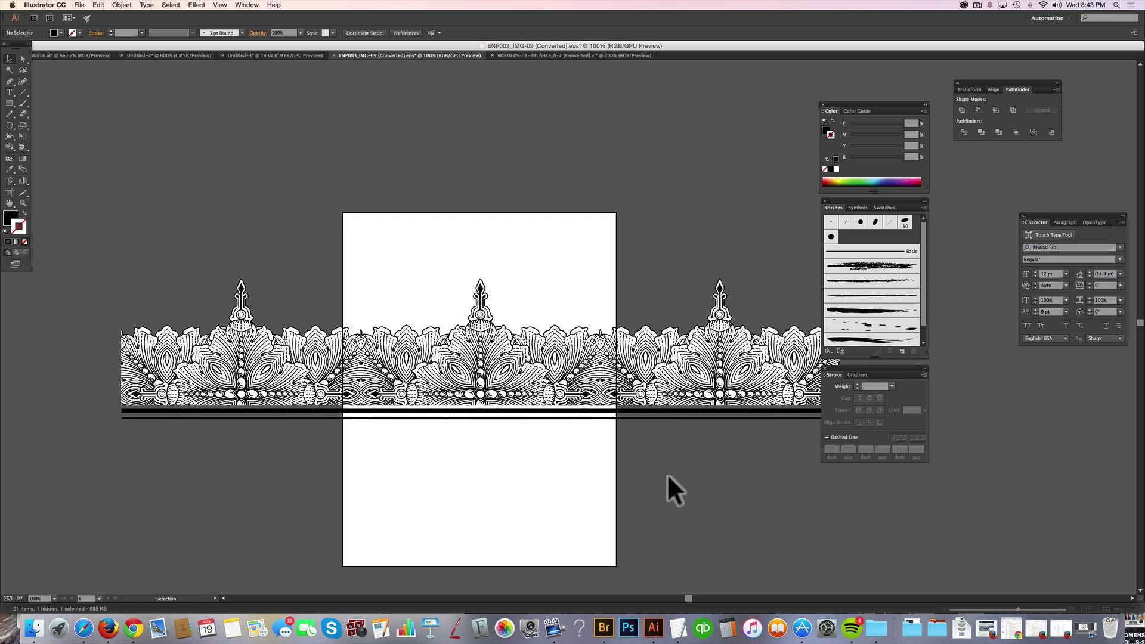
pyautogui.moveTo(598, 269); pyautogui.dragTo(771, 434)
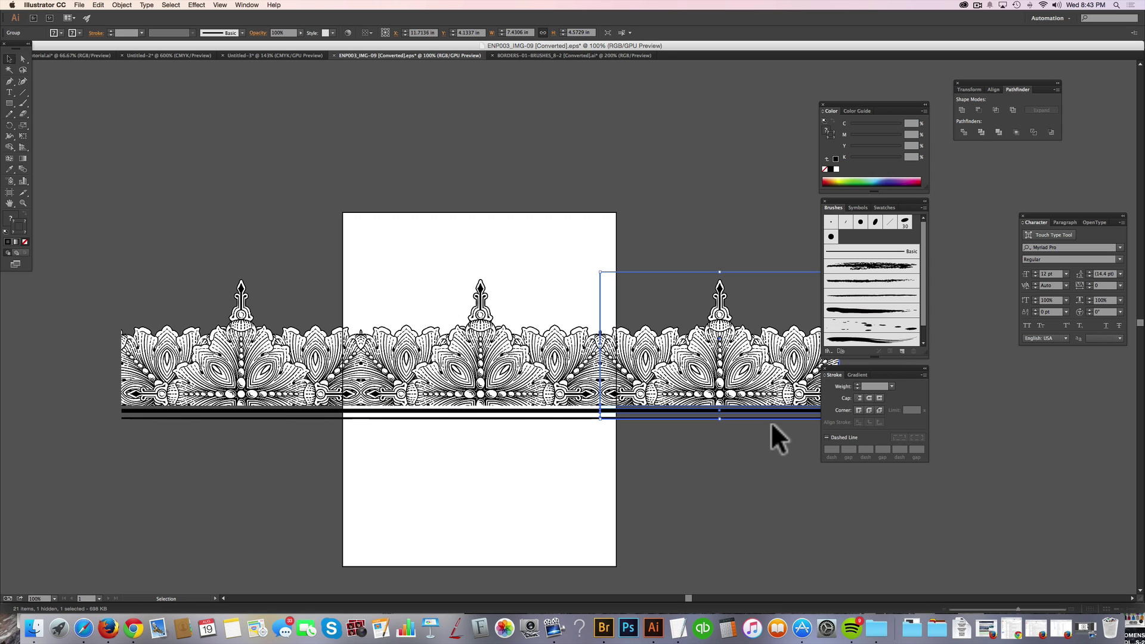
pyautogui.press('Delete')
pyautogui.moveTo(563, 456); pyautogui.dragTo(427, 283)
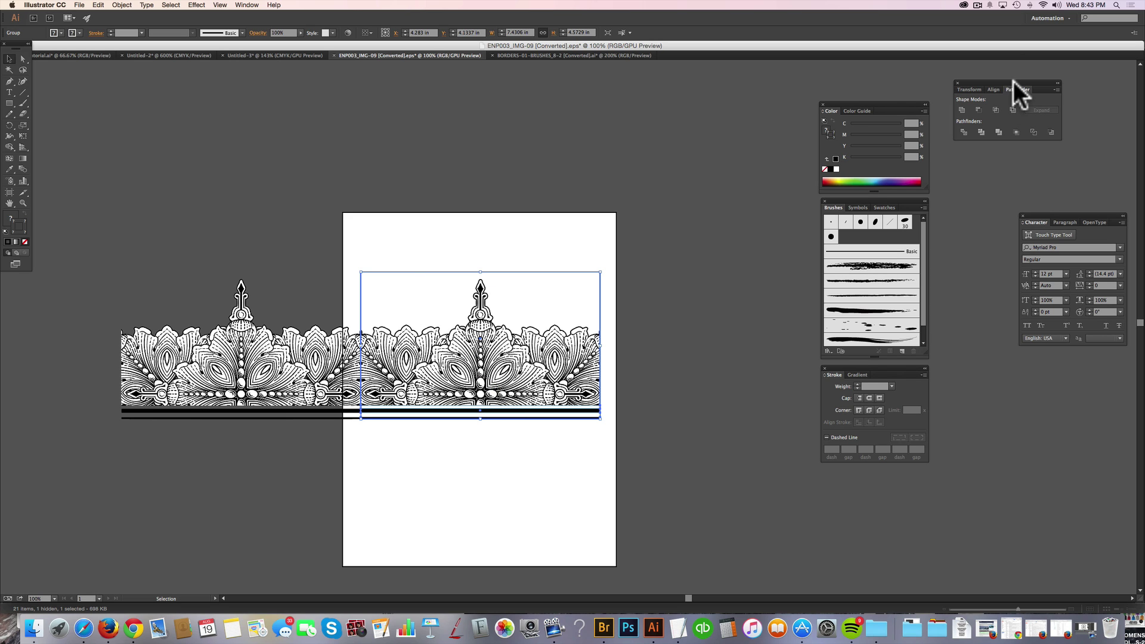
# Apply Pathfinder Merge to the selected border and adjust its paths in isolation mode.
pyautogui.moveTo(1013, 81); pyautogui.dragTo(556, 188)
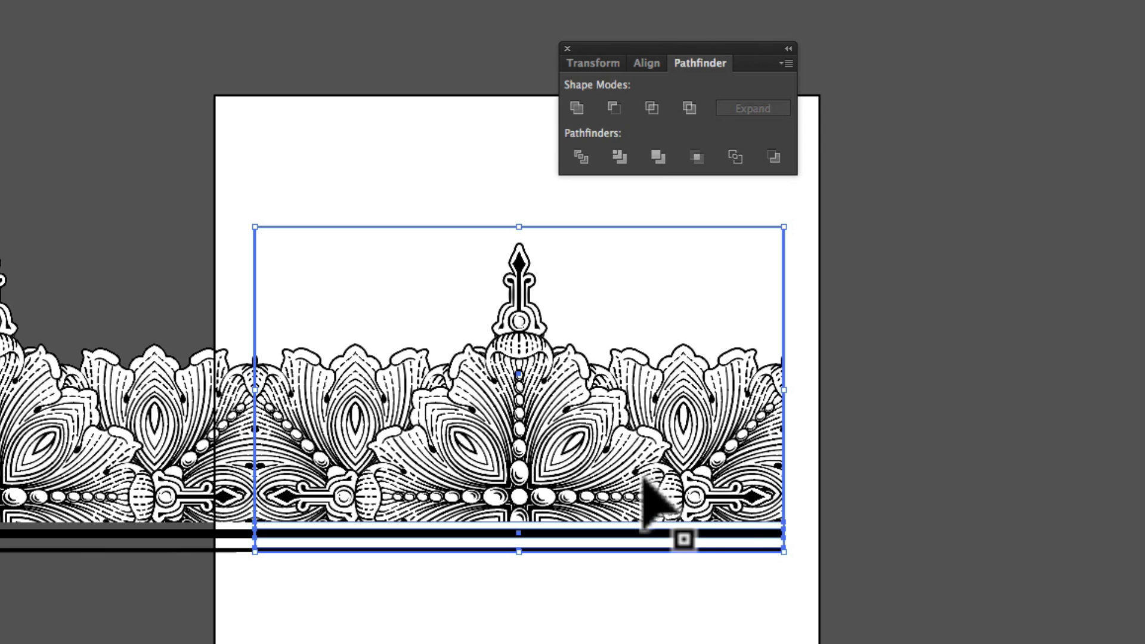
pyautogui.click(659, 155)
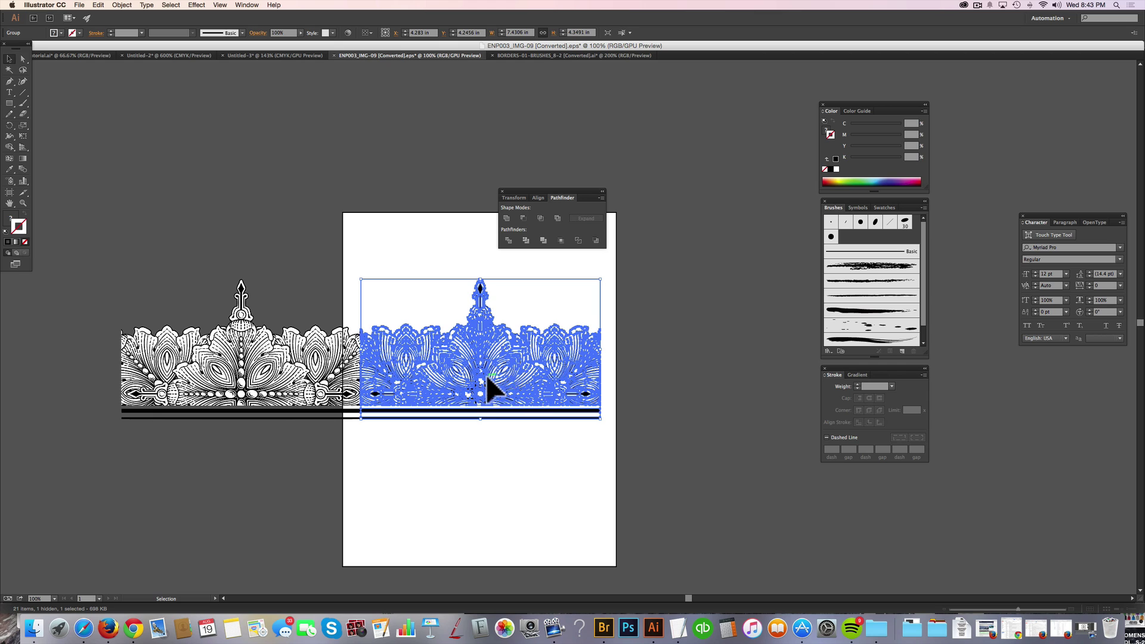
pyautogui.doubleClick(487, 377)
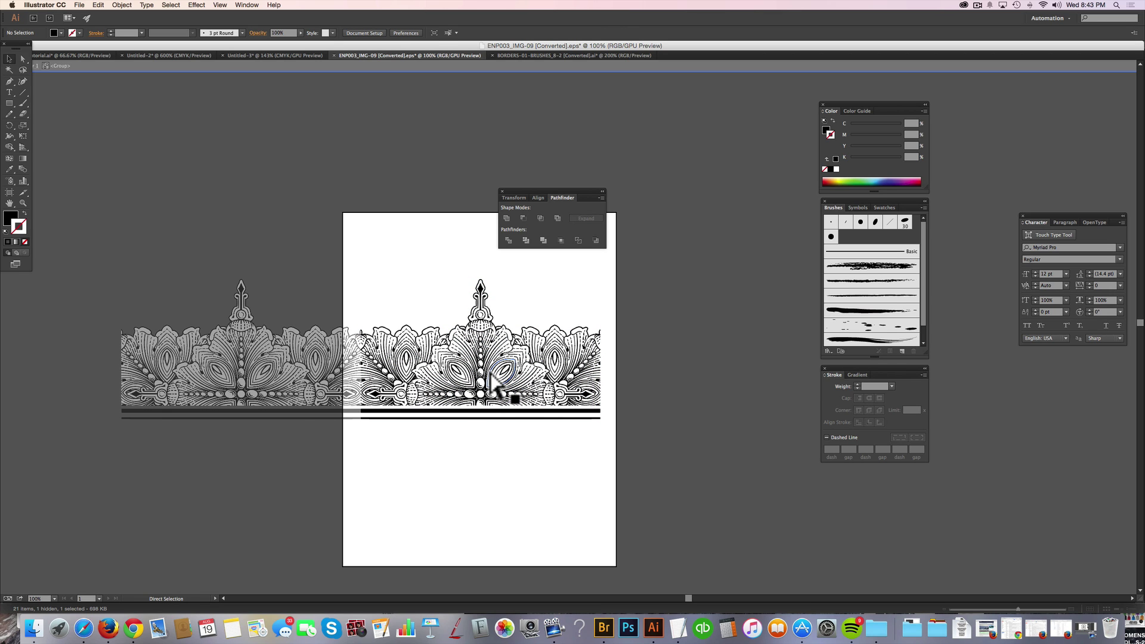
pyautogui.click(491, 380)
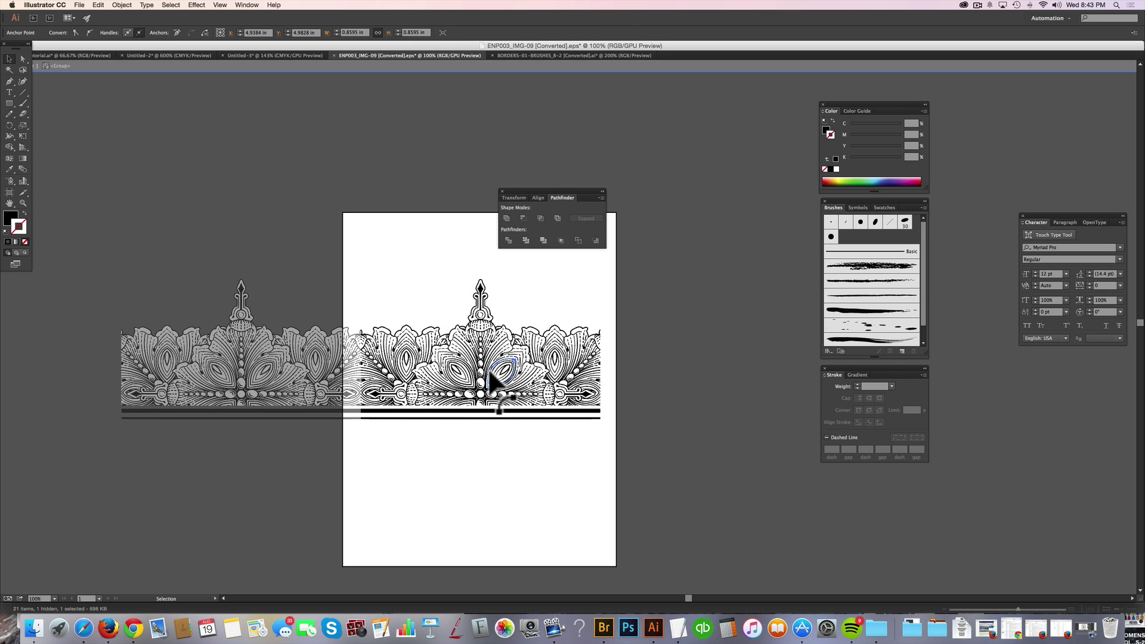
pyautogui.hotkey('ctrl', 'a')
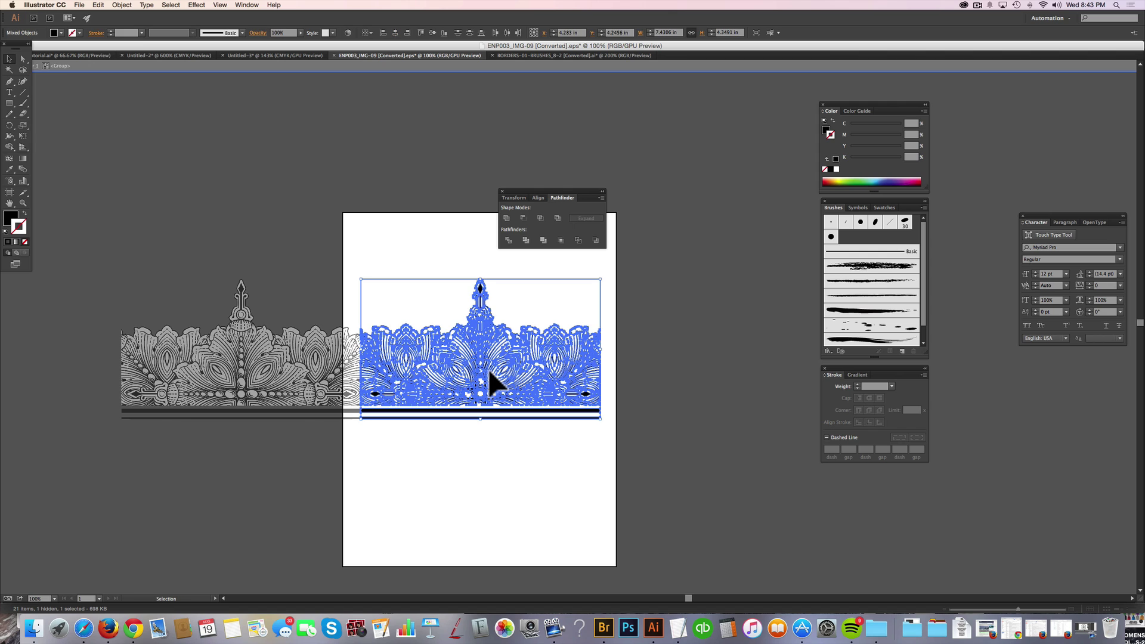
pyautogui.press('ctrl')
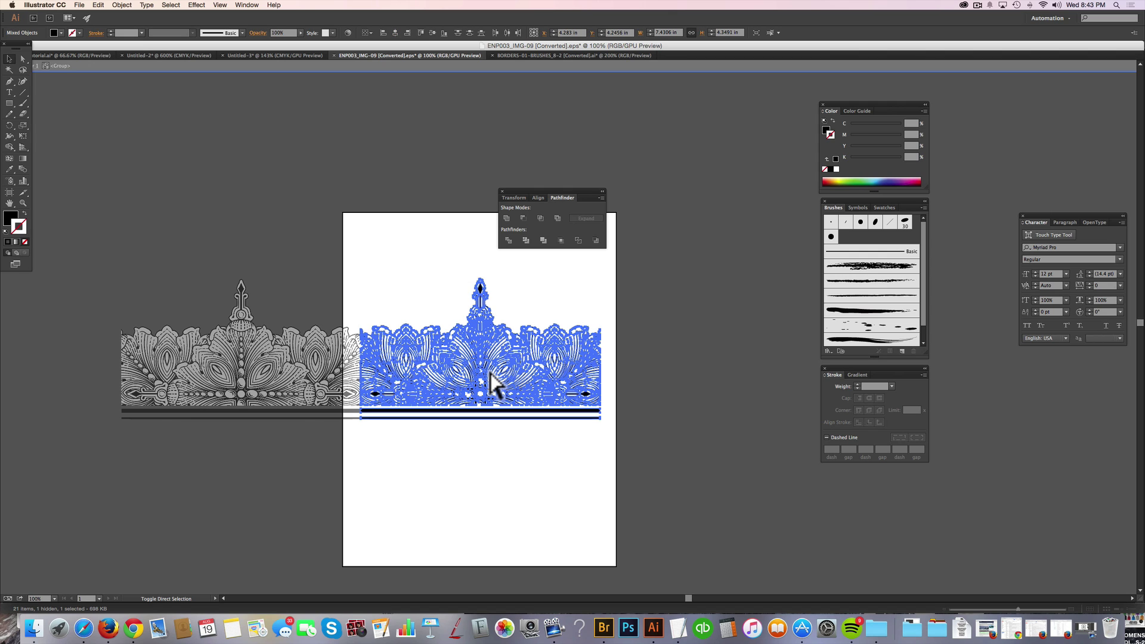
pyautogui.keyDown('ctrl'); pyautogui.keyDown('shift'); pyautogui.click(490, 380); pyautogui.keyUp('shift'); pyautogui.keyUp('ctrl')
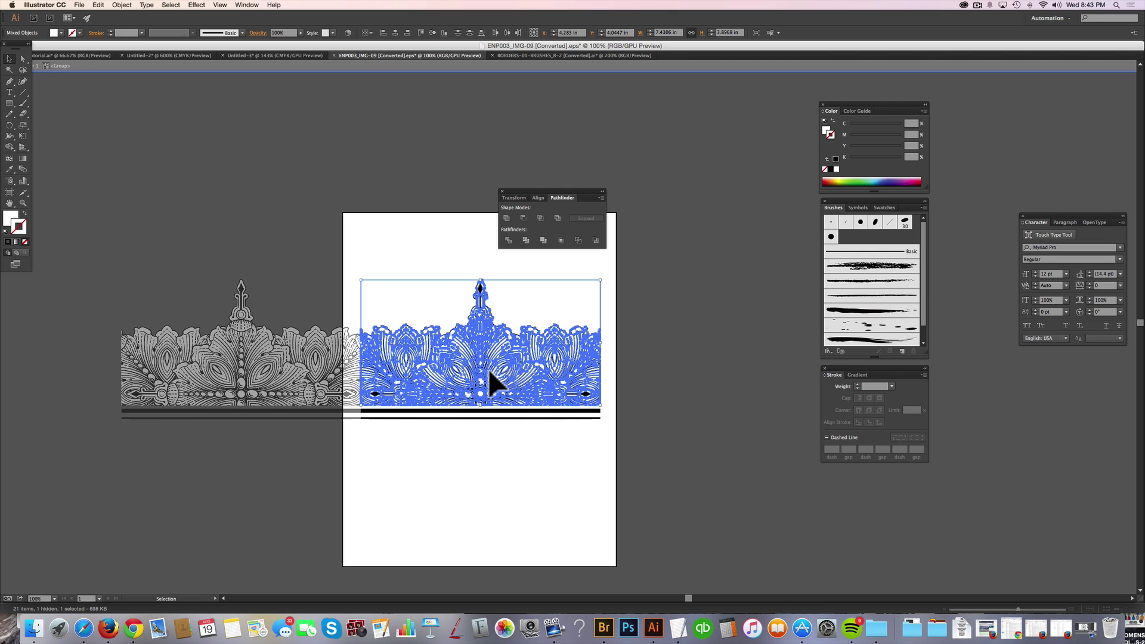
pyautogui.click(491, 380)
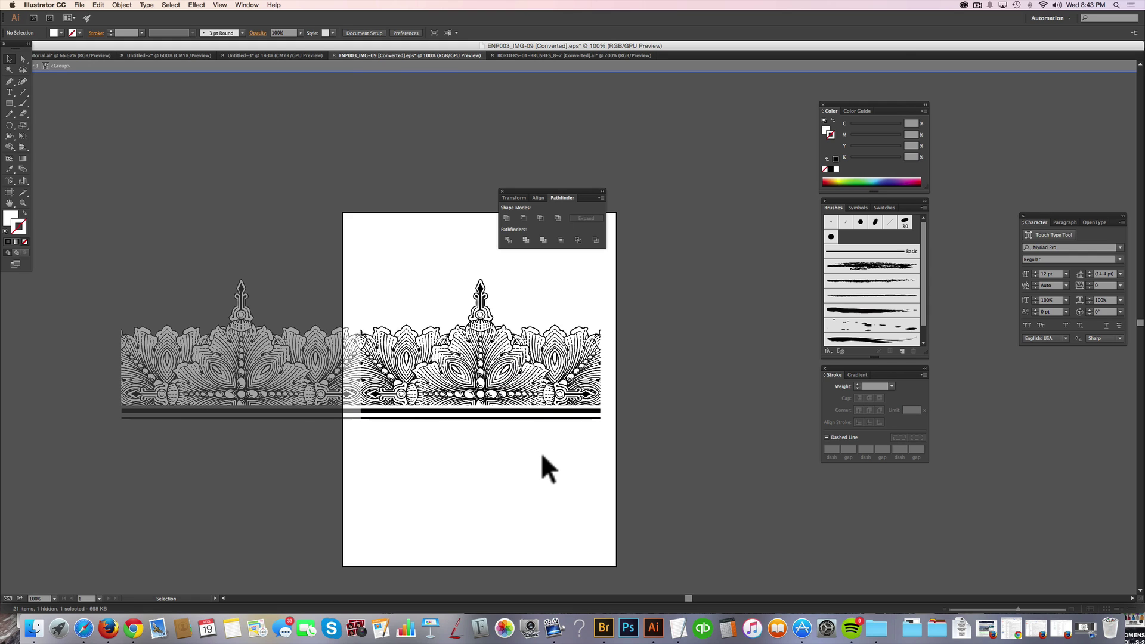
# Move the merged border copy up onto the artboard, away from the original tile.
pyautogui.click(480, 344)
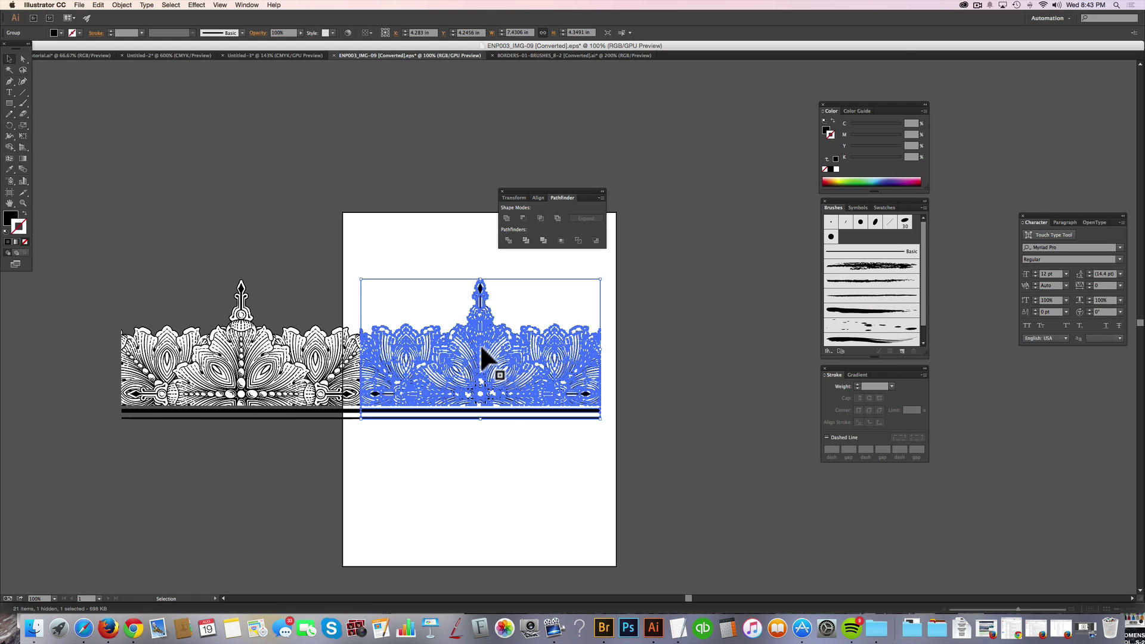
pyautogui.click(507, 492)
pyautogui.moveTo(495, 382); pyautogui.dragTo(546, 365)
pyautogui.click(528, 434)
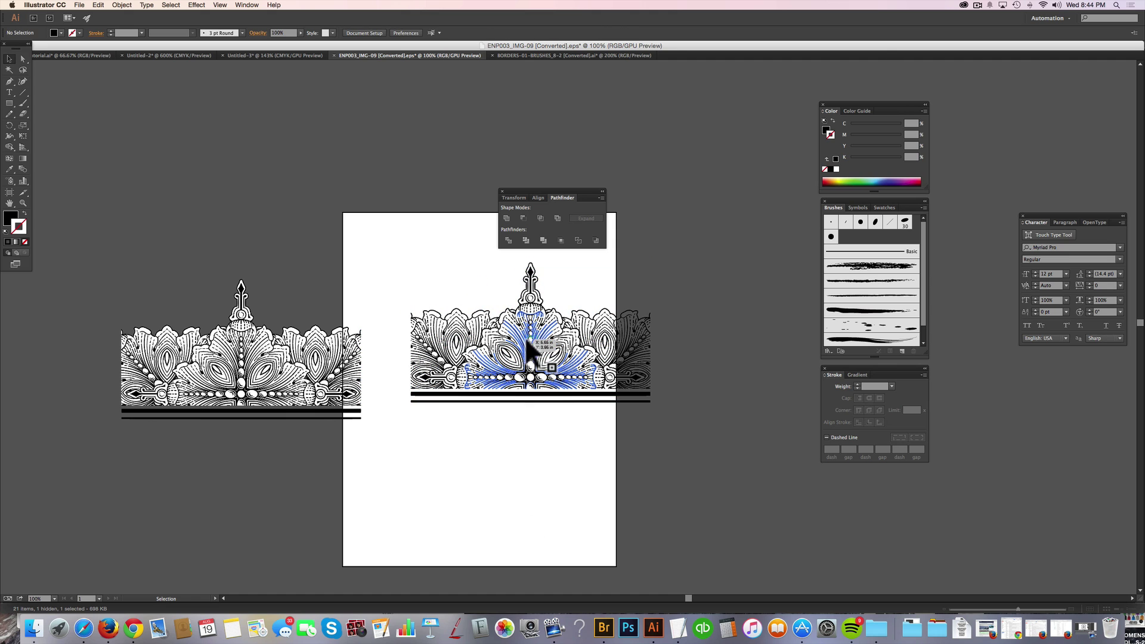
pyautogui.moveTo(542, 317); pyautogui.dragTo(502, 300)
pyautogui.click(484, 492)
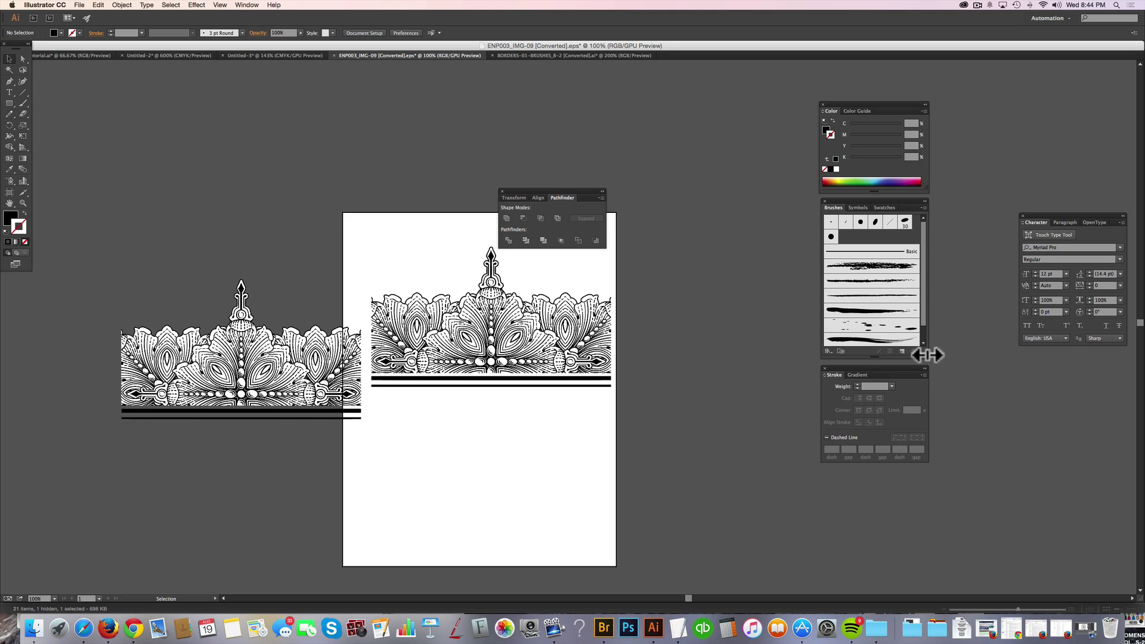
# Drag the merged border into the enlarged Brushes panel and save it as Pattern Brush 1.
pyautogui.moveTo(927, 355); pyautogui.dragTo(965, 388)
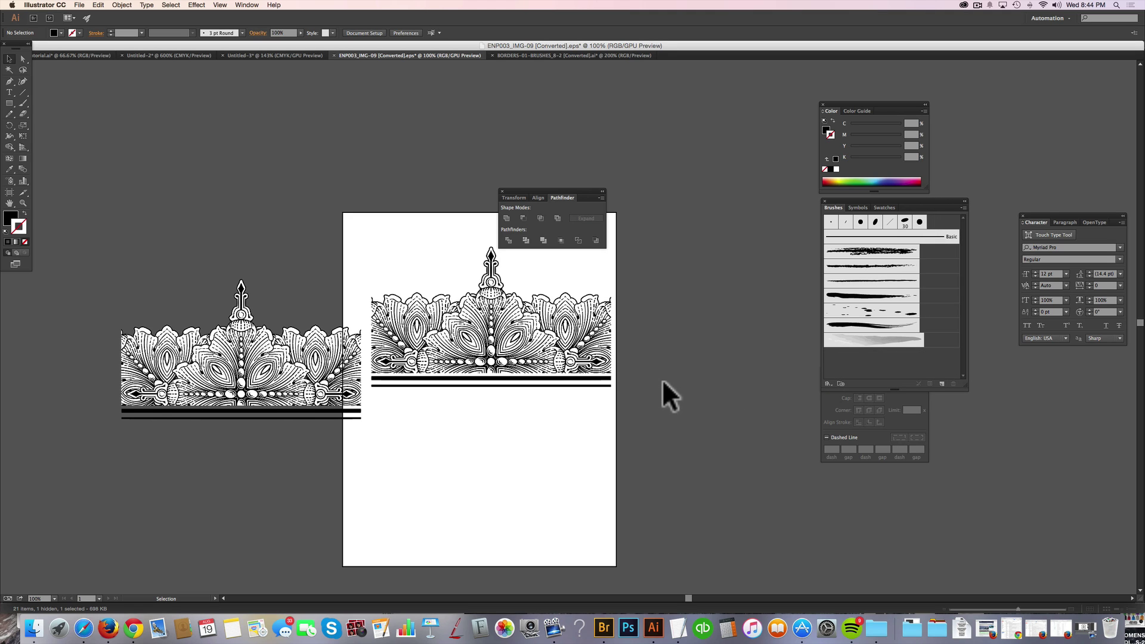
pyautogui.click(504, 340)
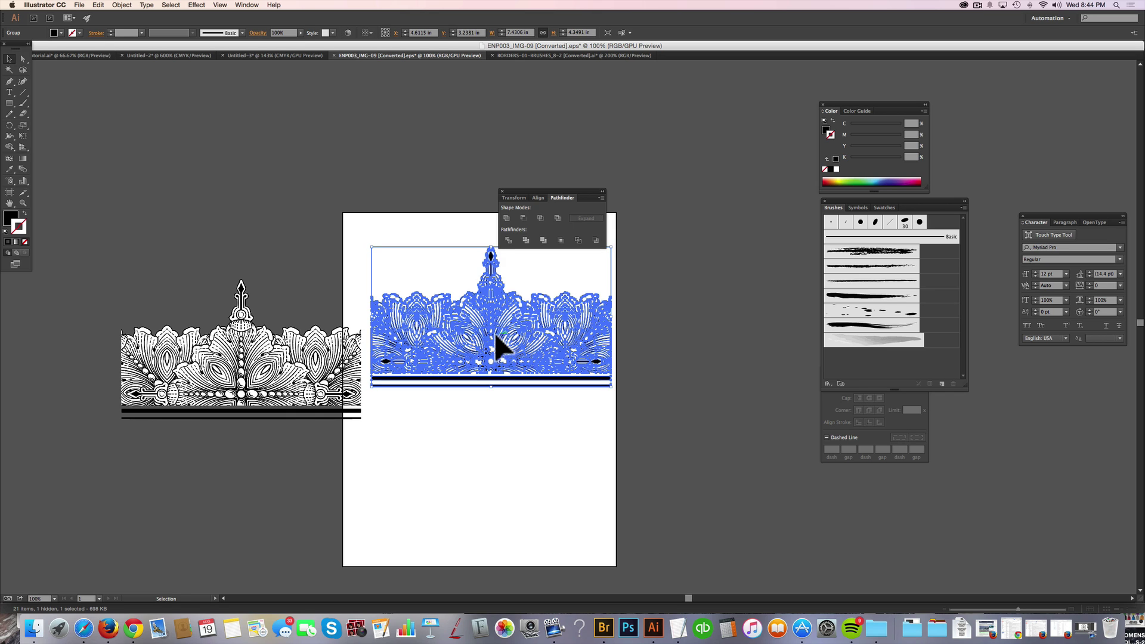
pyautogui.moveTo(494, 340); pyautogui.dragTo(866, 354)
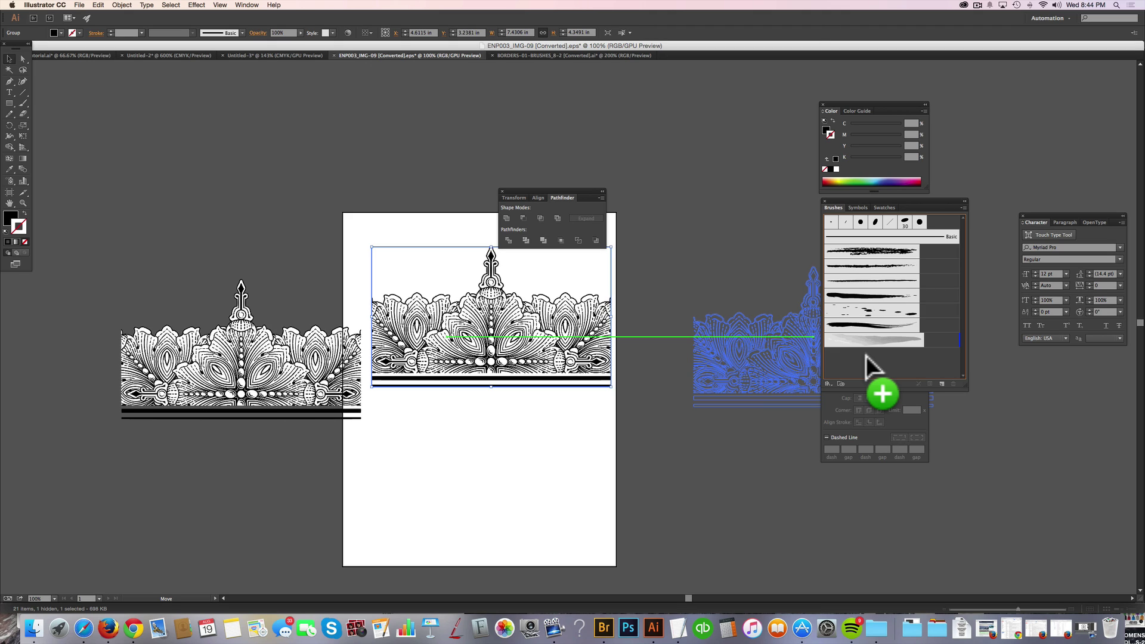
pyautogui.moveTo(866, 356); pyautogui.dragTo(866, 356)
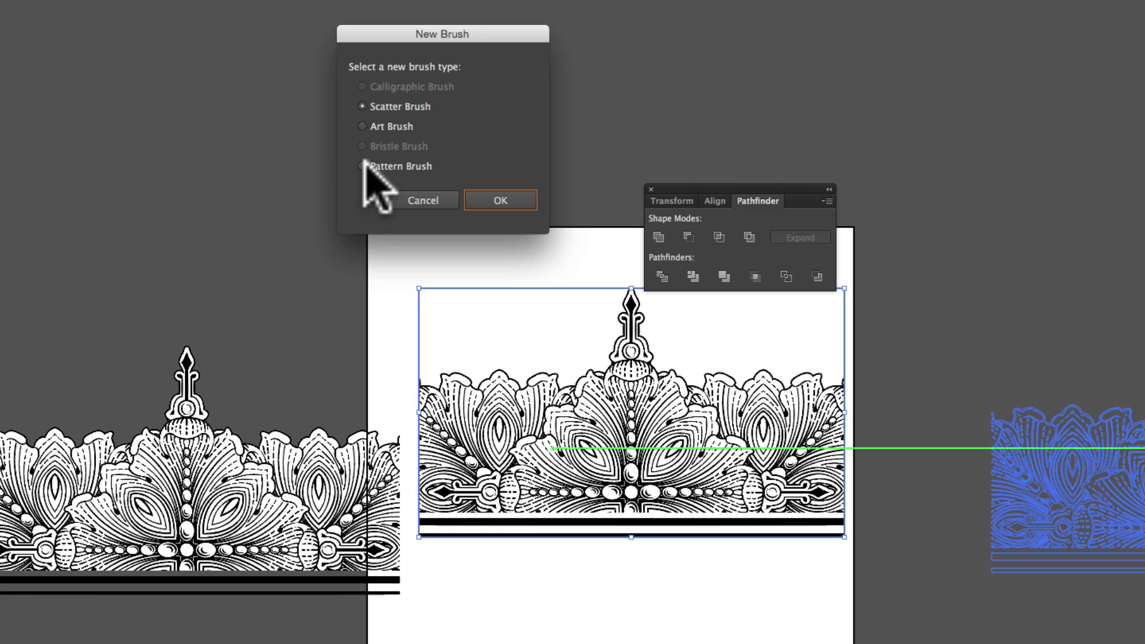
pyautogui.click(363, 165)
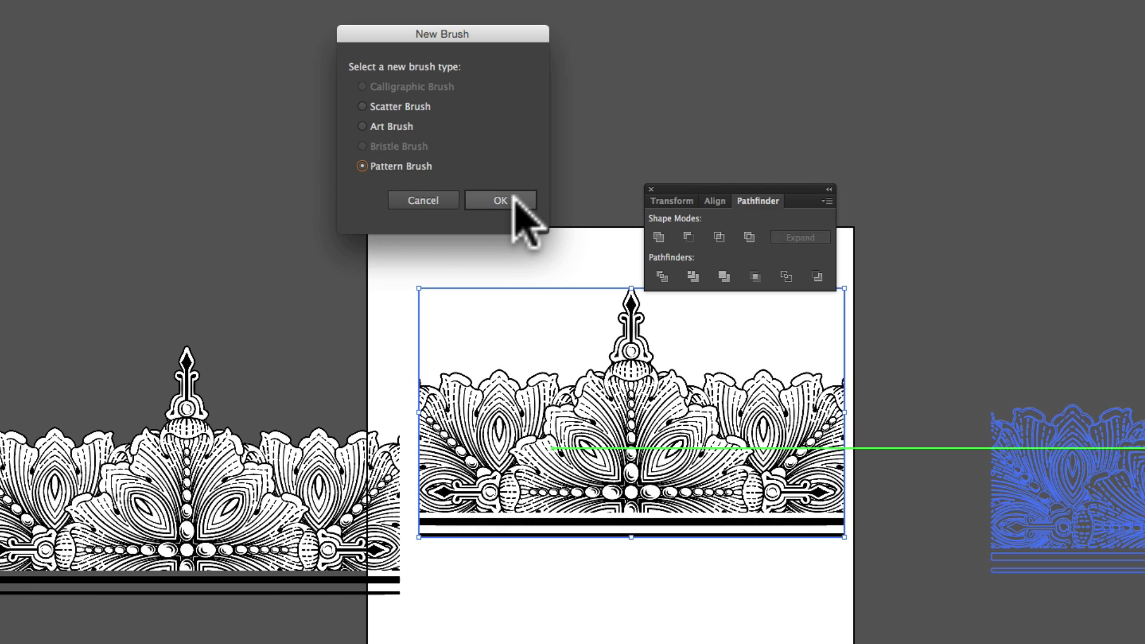
pyautogui.click(505, 199)
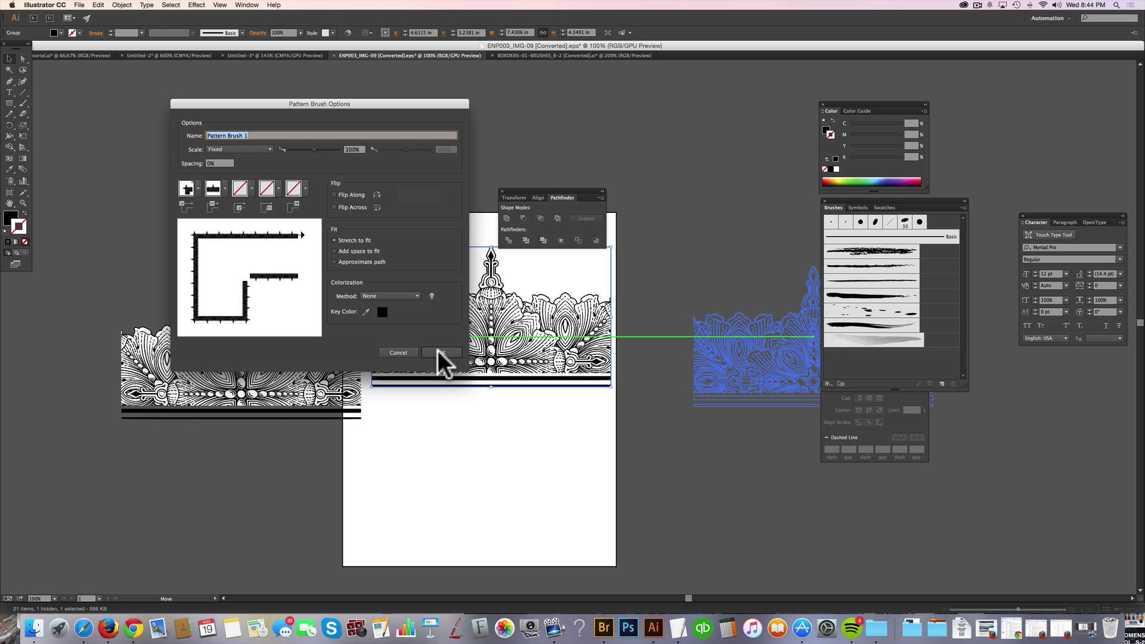
pyautogui.click(539, 475)
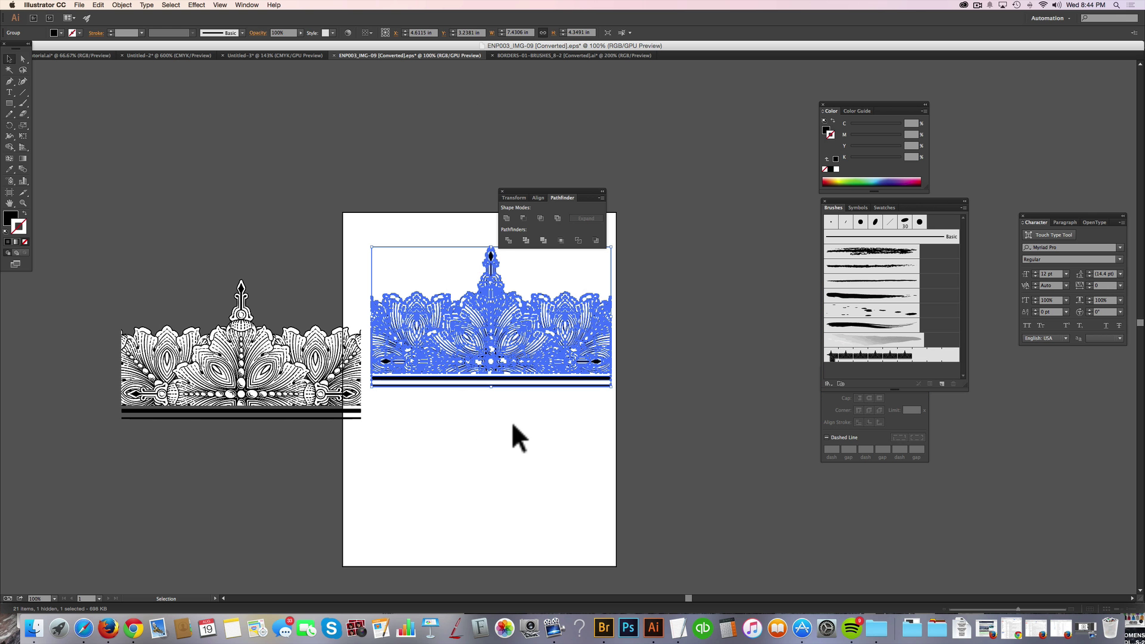
# Draw a four-point S-curve below the crown ornaments, unfilled with a black stroke.
pyautogui.click(364, 440)
pyautogui.click(10, 82)
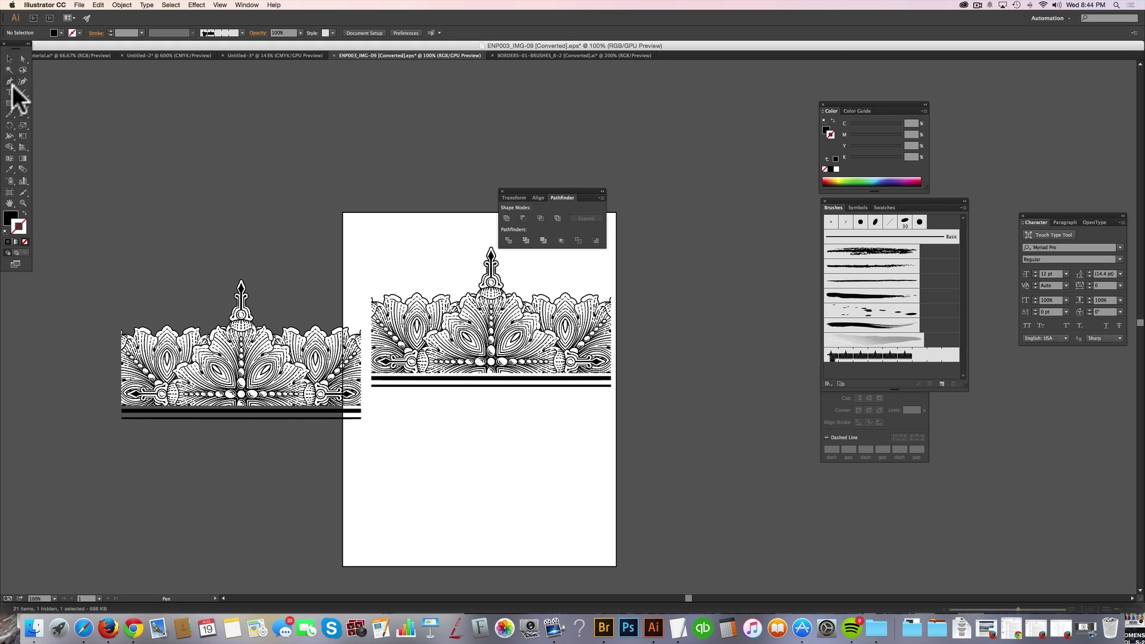
pyautogui.moveTo(357, 514); pyautogui.dragTo(377, 504)
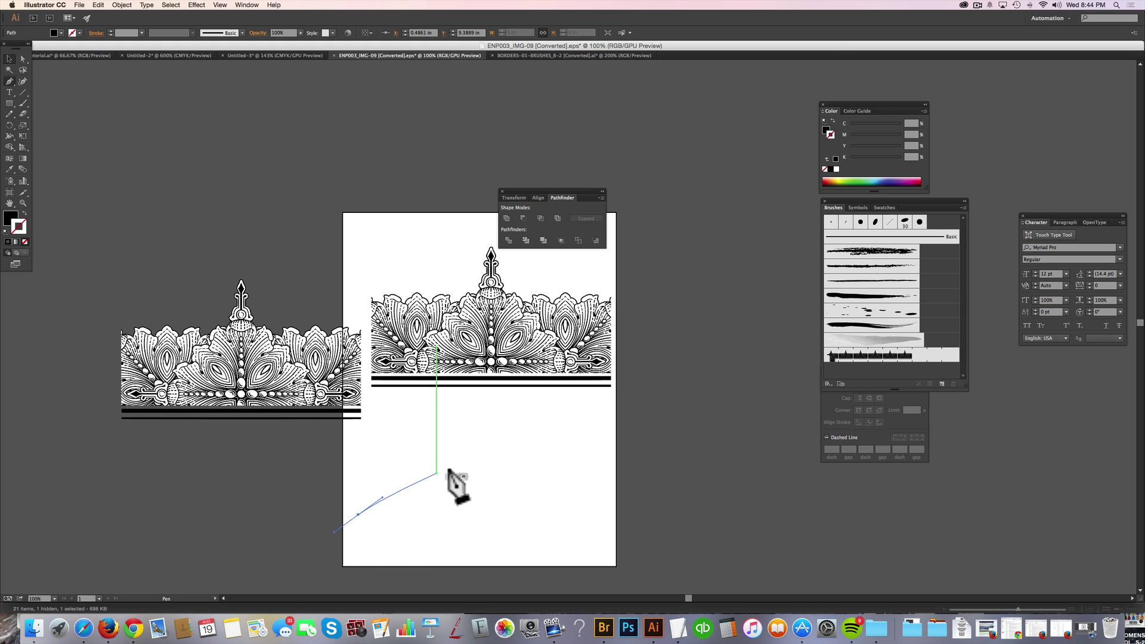
pyautogui.moveTo(503, 432); pyautogui.dragTo(554, 434)
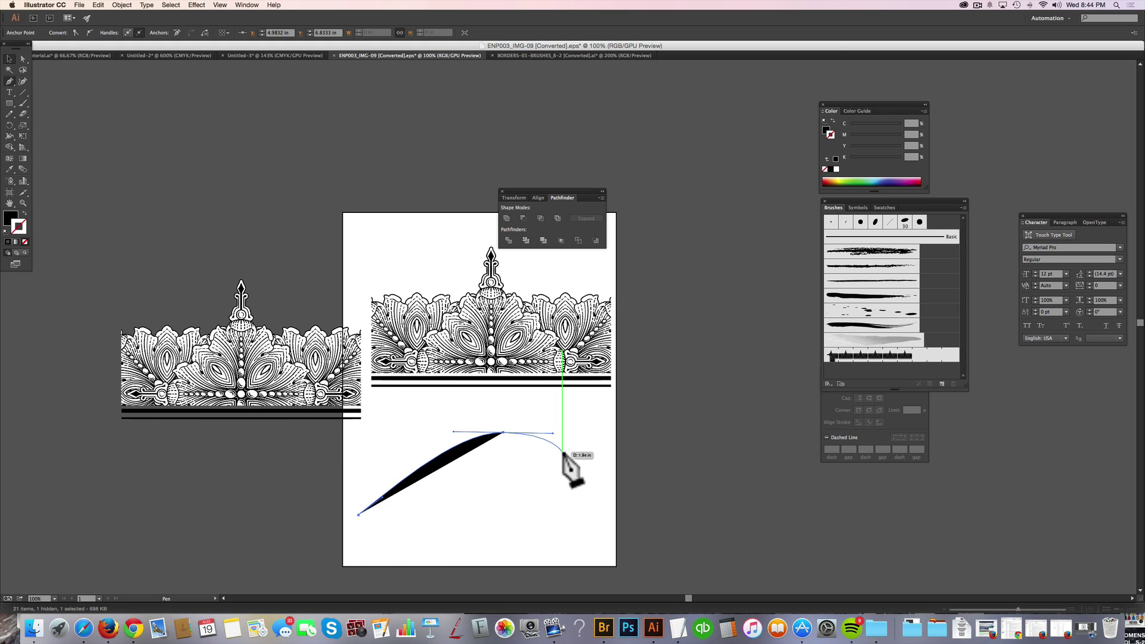
pyautogui.moveTo(667, 530); pyautogui.dragTo(760, 546)
pyautogui.click(846, 495)
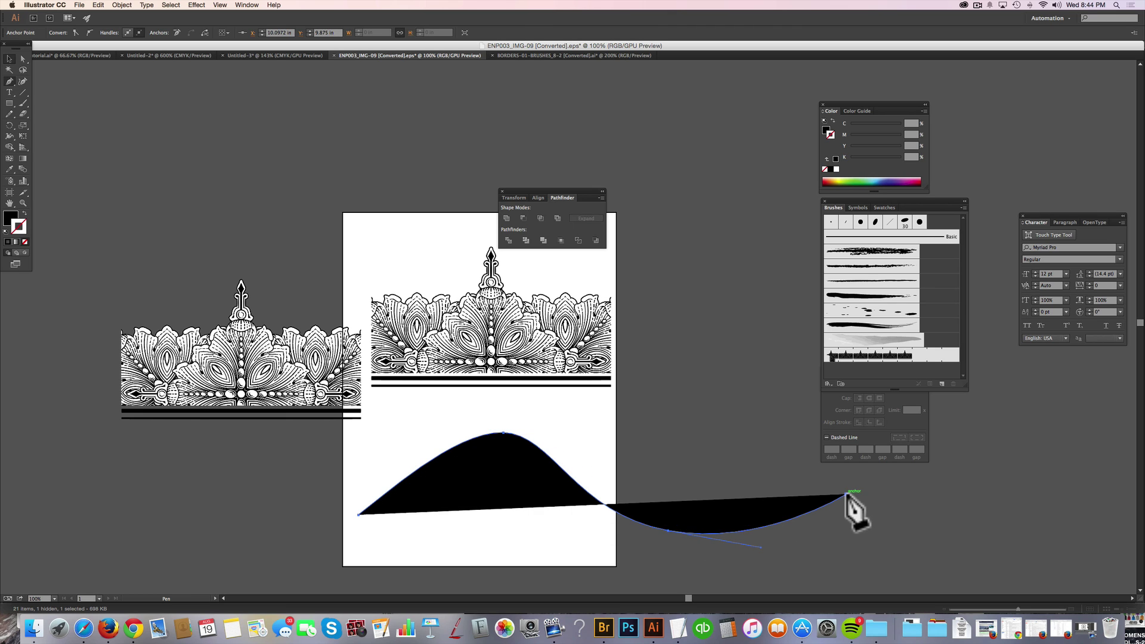
pyautogui.click(24, 213)
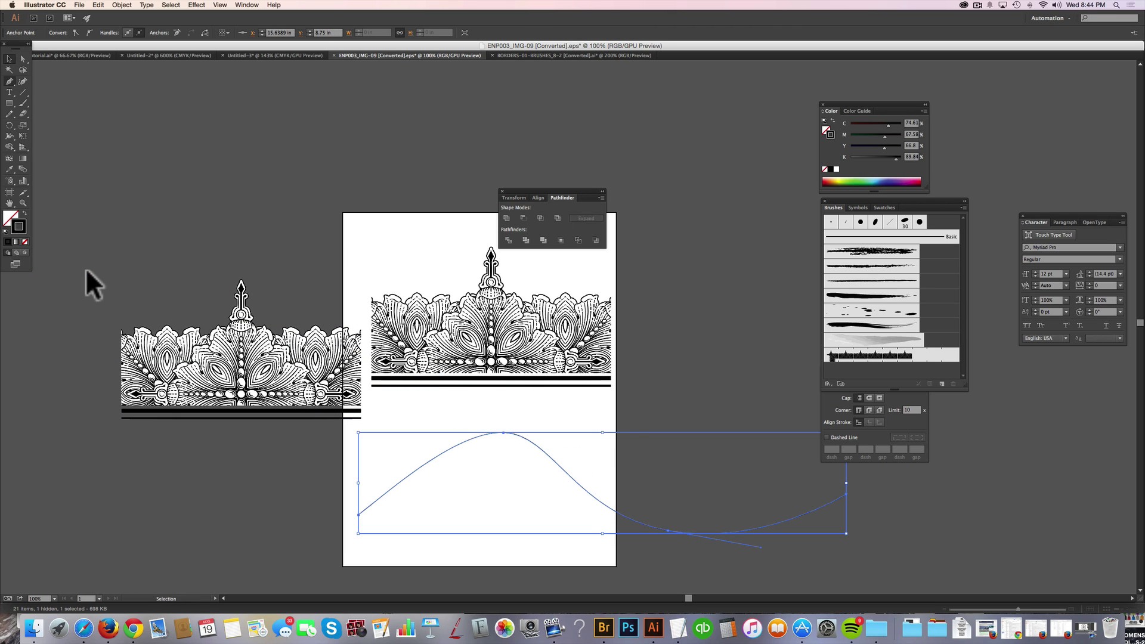
# Select the curve alone and drag its bottom handle to stretch it taller and wider.
pyautogui.click(9, 58)
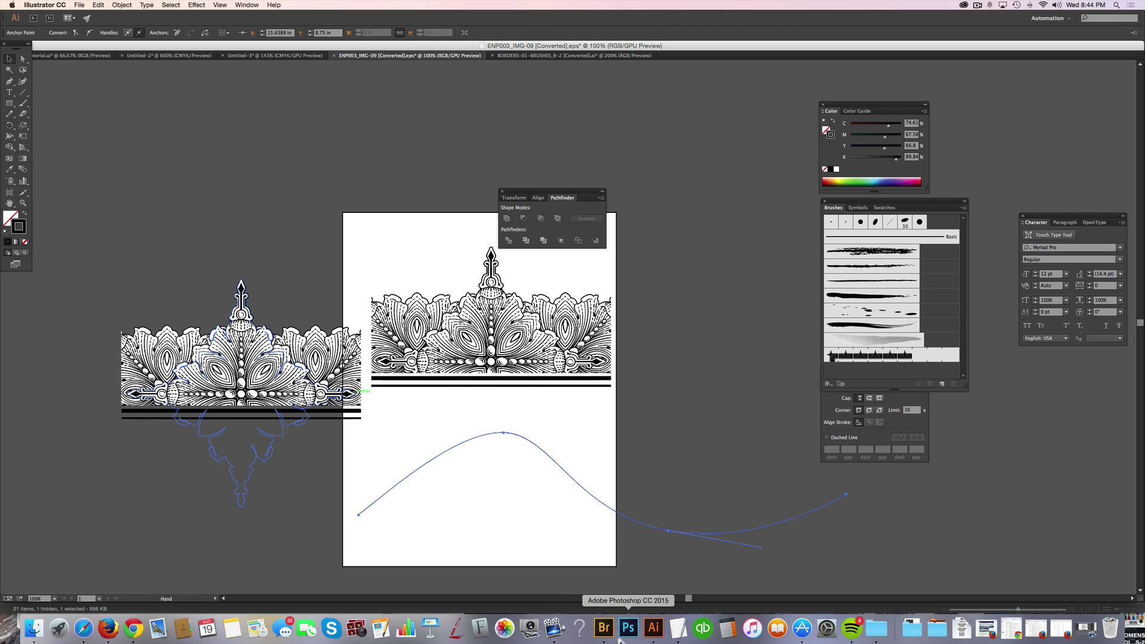
pyautogui.click(568, 489)
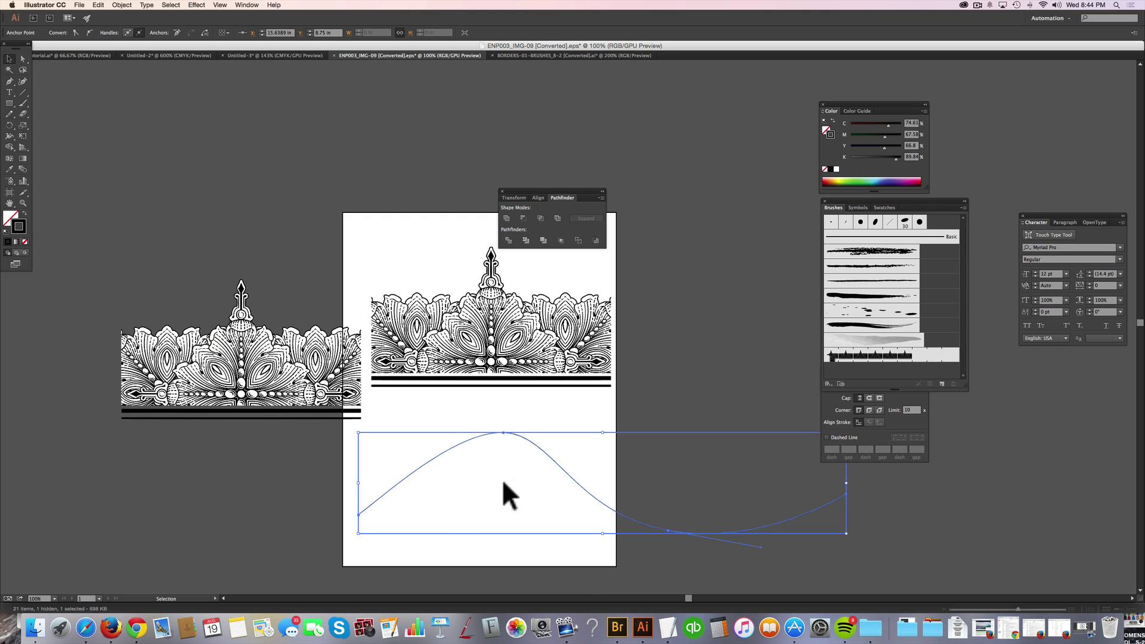
pyautogui.click(455, 518)
pyautogui.moveTo(496, 556); pyautogui.dragTo(447, 382)
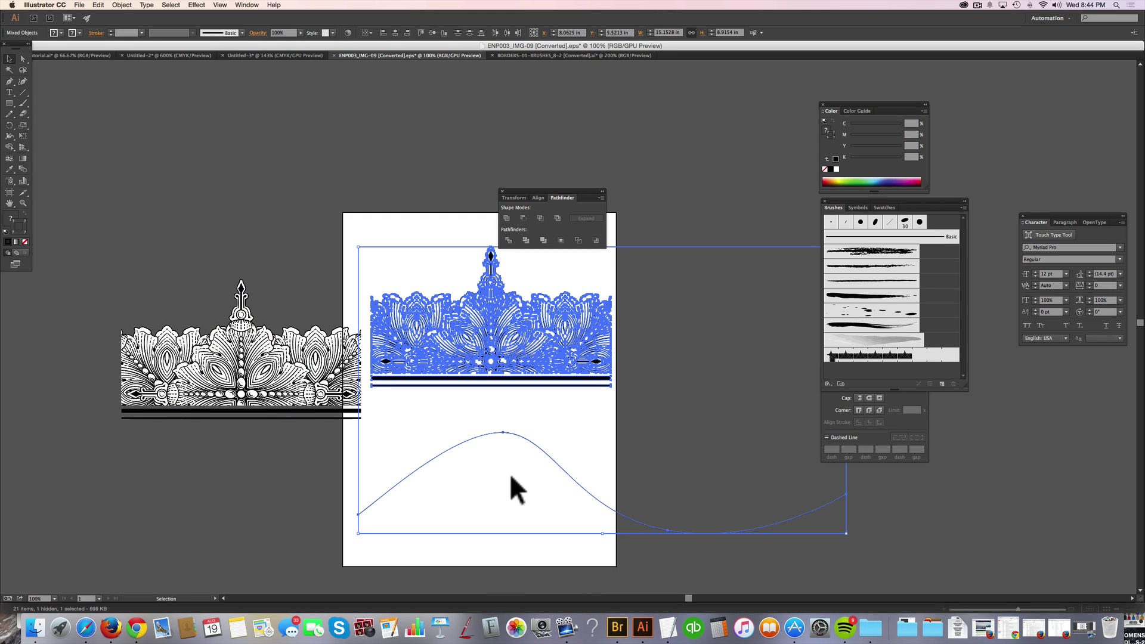
pyautogui.click(511, 475)
pyautogui.moveTo(516, 513); pyautogui.dragTo(427, 248)
pyautogui.click(501, 235)
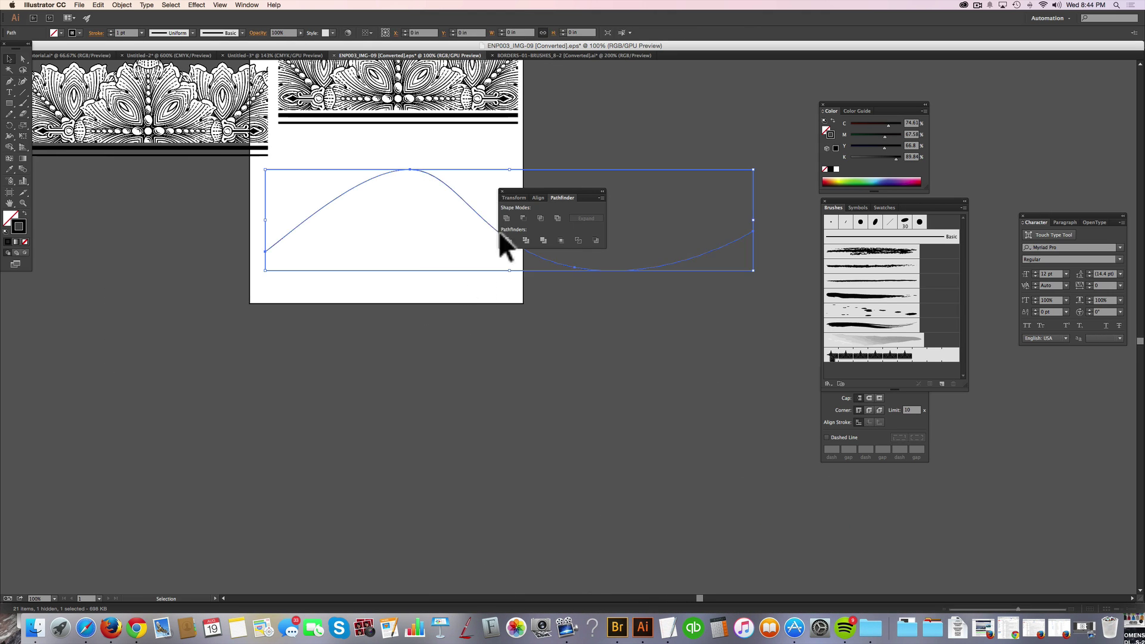
pyautogui.moveTo(514, 275); pyautogui.dragTo(511, 414)
# Recentre the view and select the enlarged wavy curve.
pyautogui.click(524, 484)
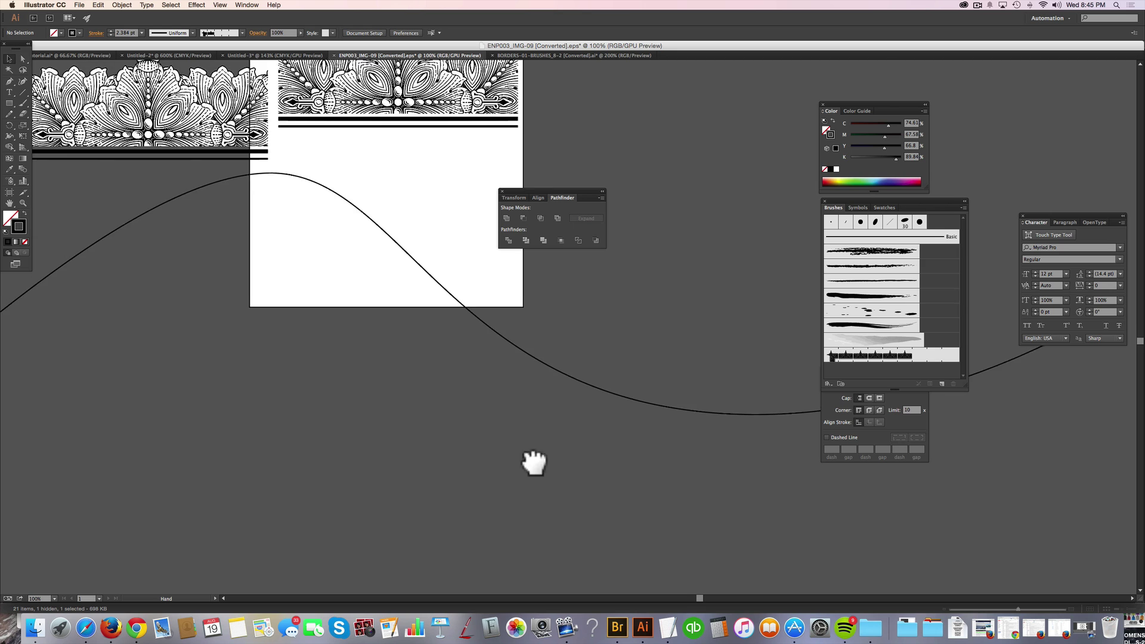
pyautogui.moveTo(532, 459); pyautogui.dragTo(557, 550)
pyautogui.moveTo(499, 403); pyautogui.dragTo(693, 322)
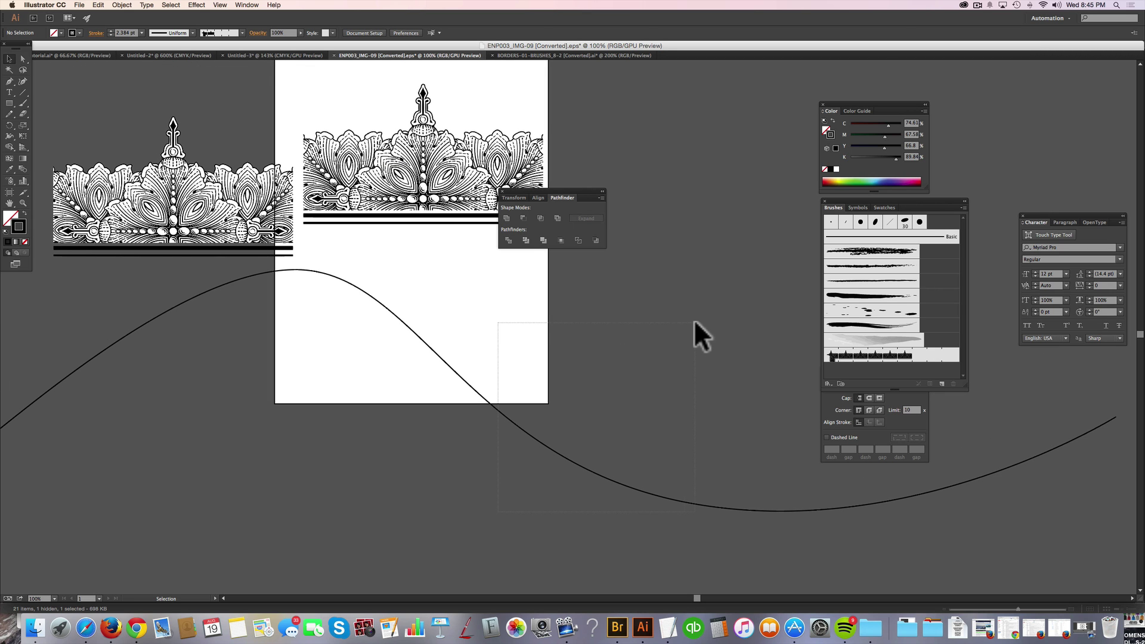
# Give the curve the lace border brush, drag Artboard 2 larger, and zoom out to 66.67%.
pyautogui.click(930, 355)
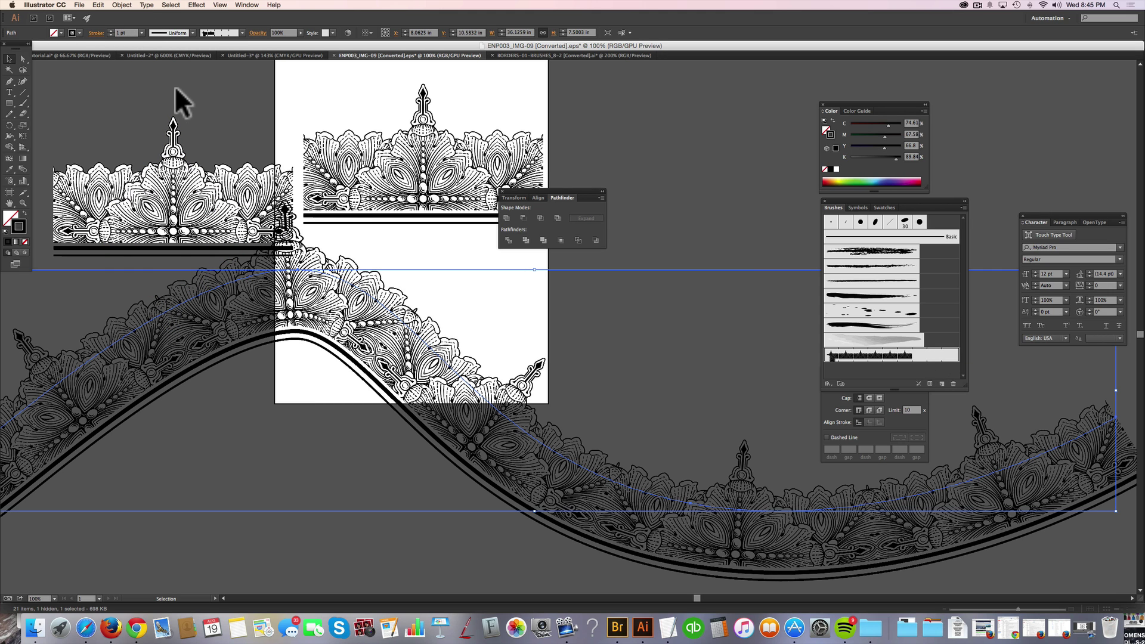
pyautogui.click(176, 87)
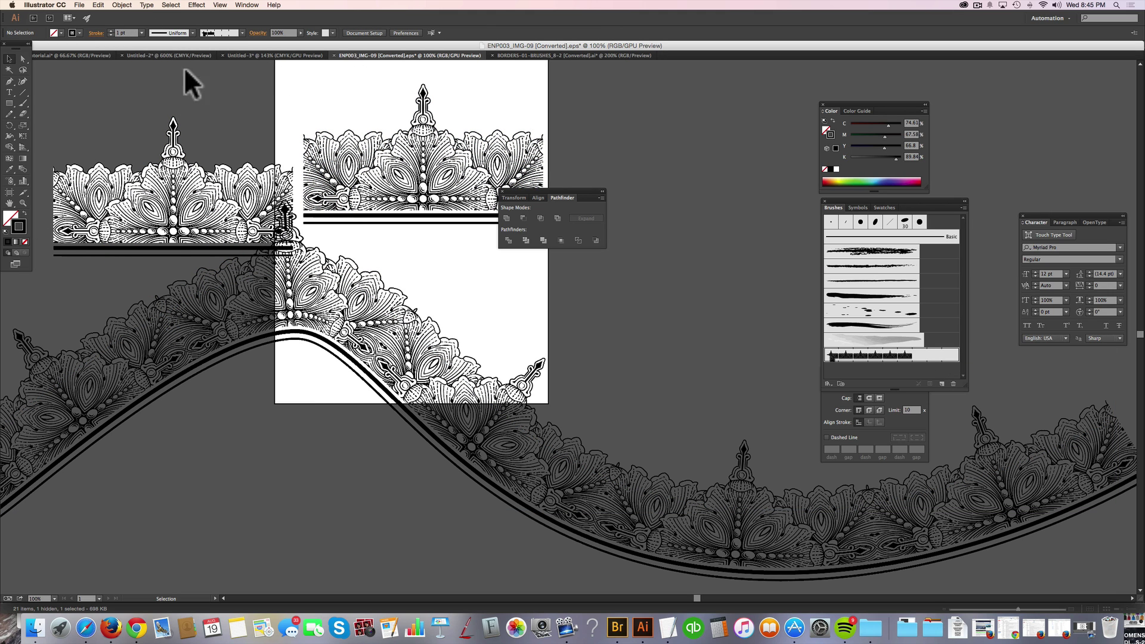
pyautogui.click(8, 192)
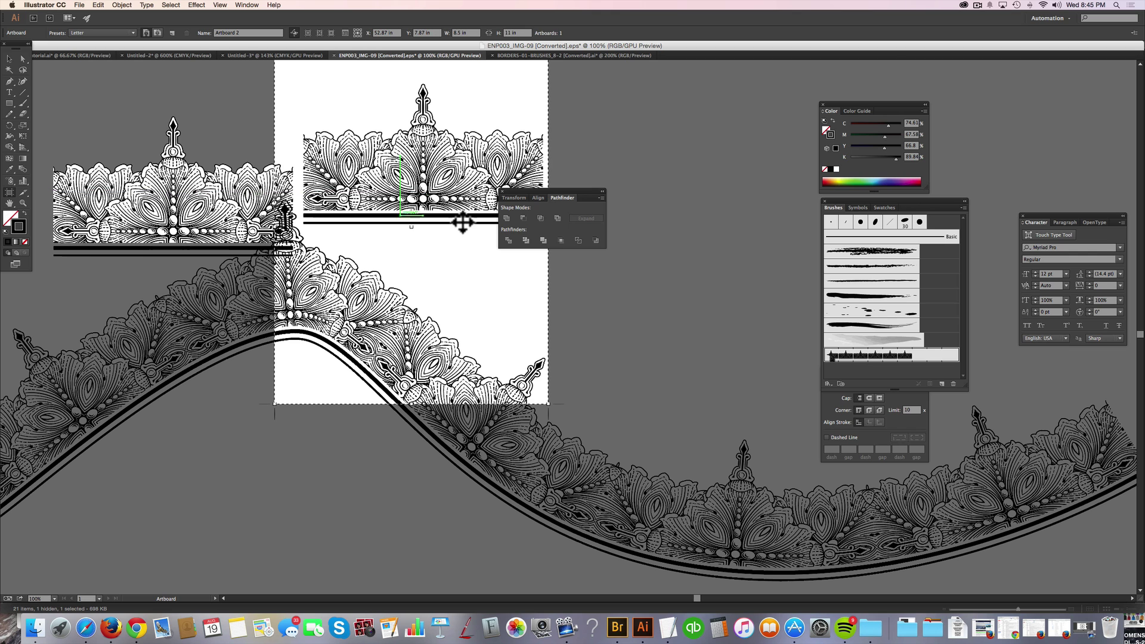
pyautogui.moveTo(548, 404); pyautogui.dragTo(1118, 587)
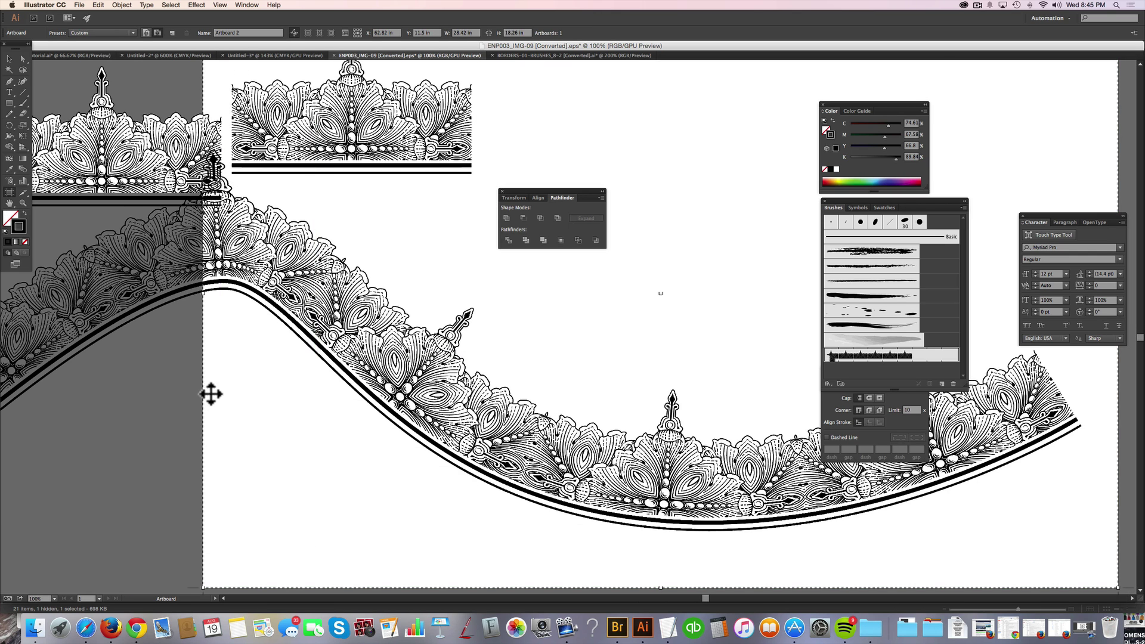
pyautogui.moveTo(203, 293); pyautogui.dragTo(26, 302)
pyautogui.click(9, 59)
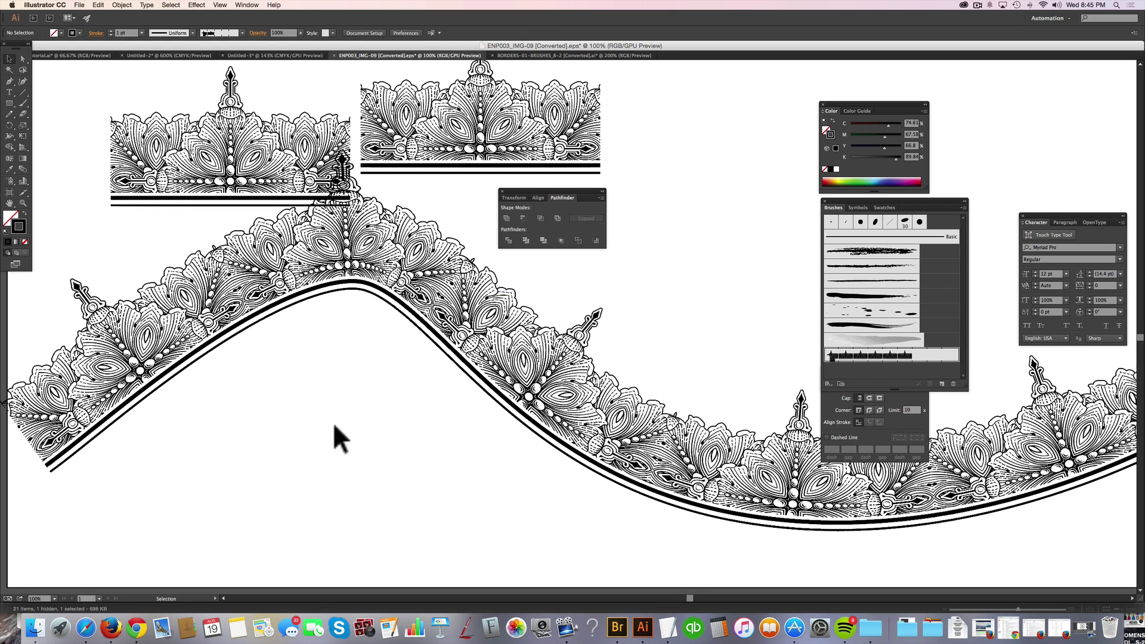
pyautogui.moveTo(468, 343); pyautogui.dragTo(358, 390)
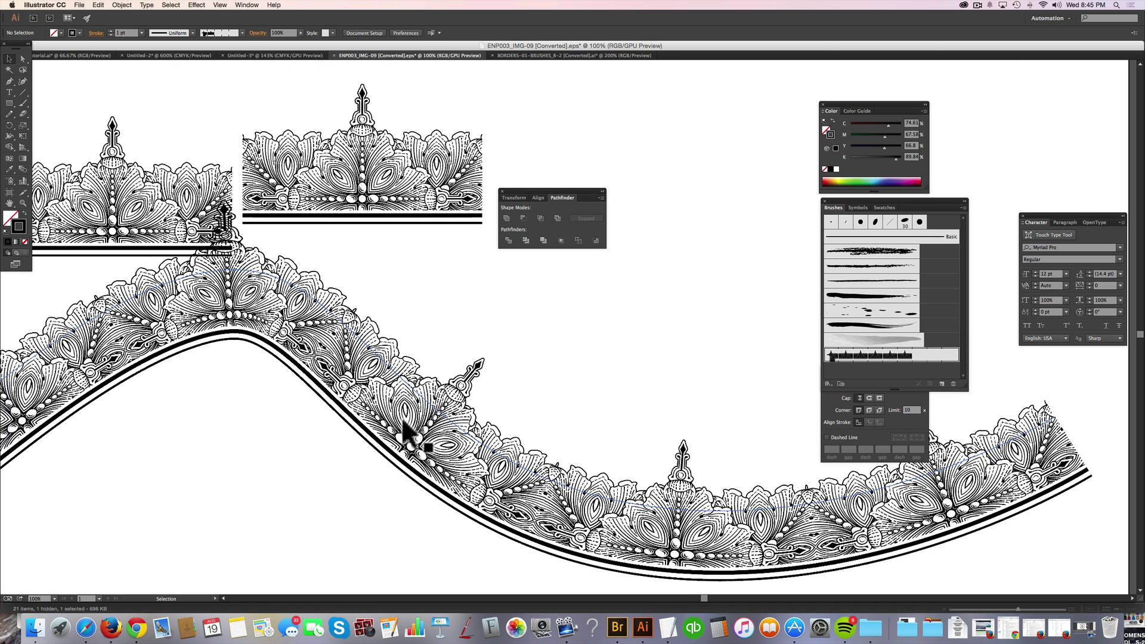
pyautogui.press('super+minus')
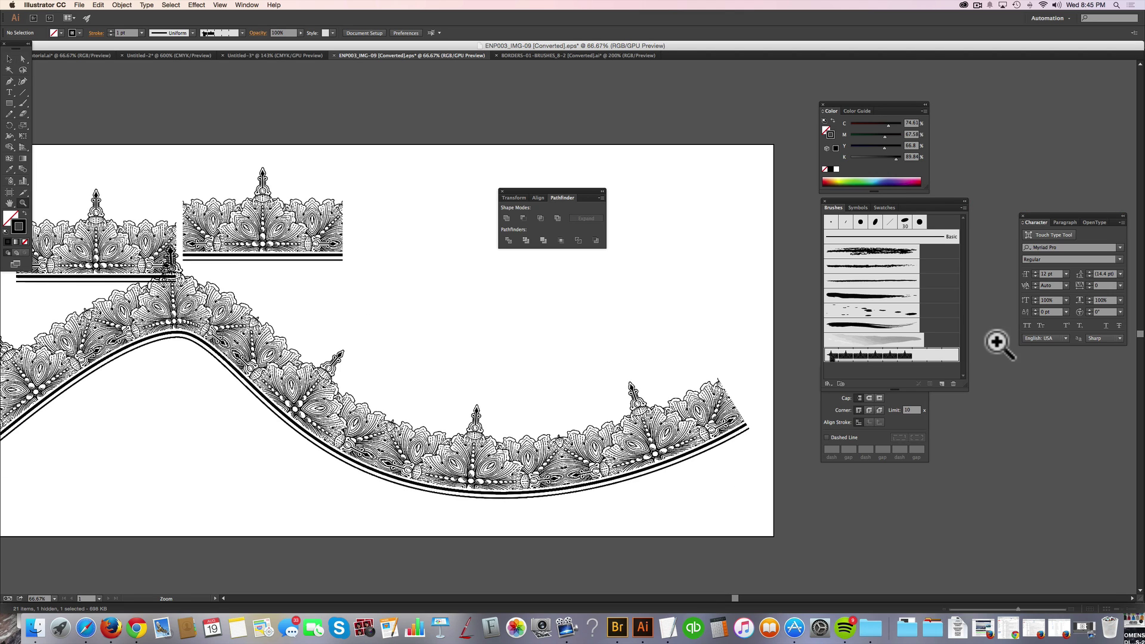
# Set Pattern Brush 1's inner corner tile to Auto-Sliced and confirm the brush options.
pyautogui.doubleClick(944, 355)
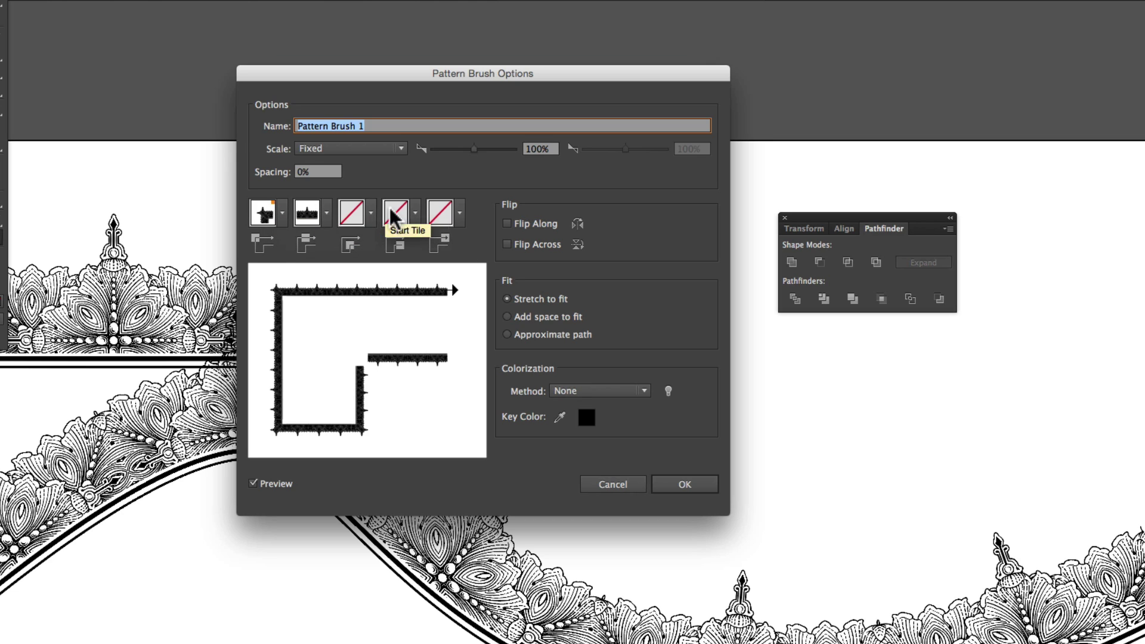
pyautogui.click(370, 213)
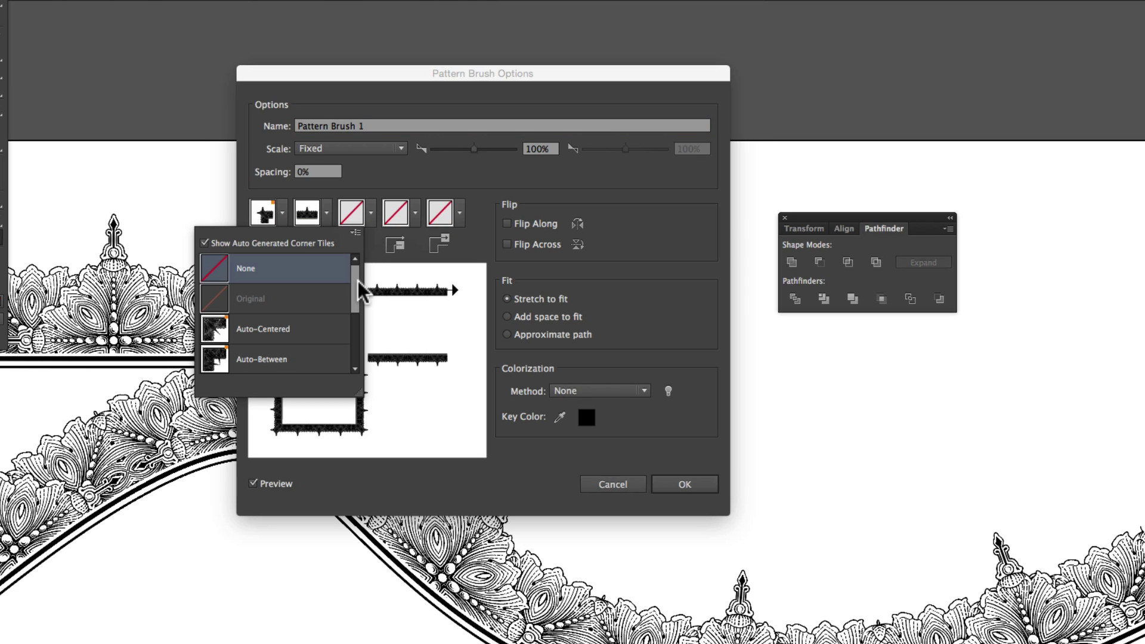
pyautogui.moveTo(358, 281); pyautogui.dragTo(356, 303)
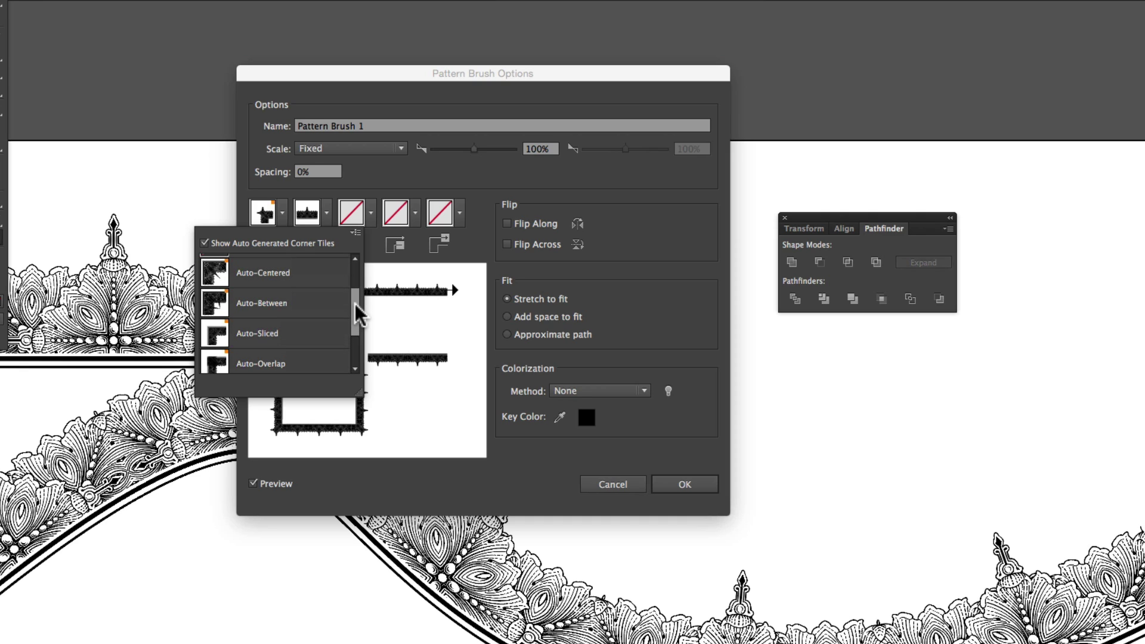
pyautogui.click(268, 330)
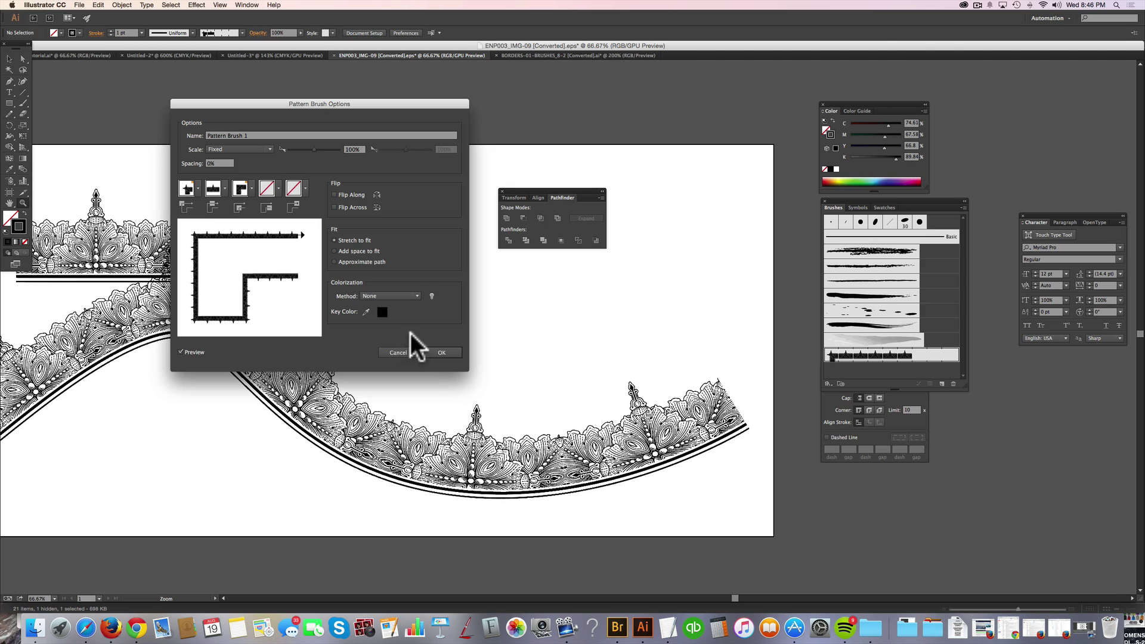
pyautogui.click(441, 353)
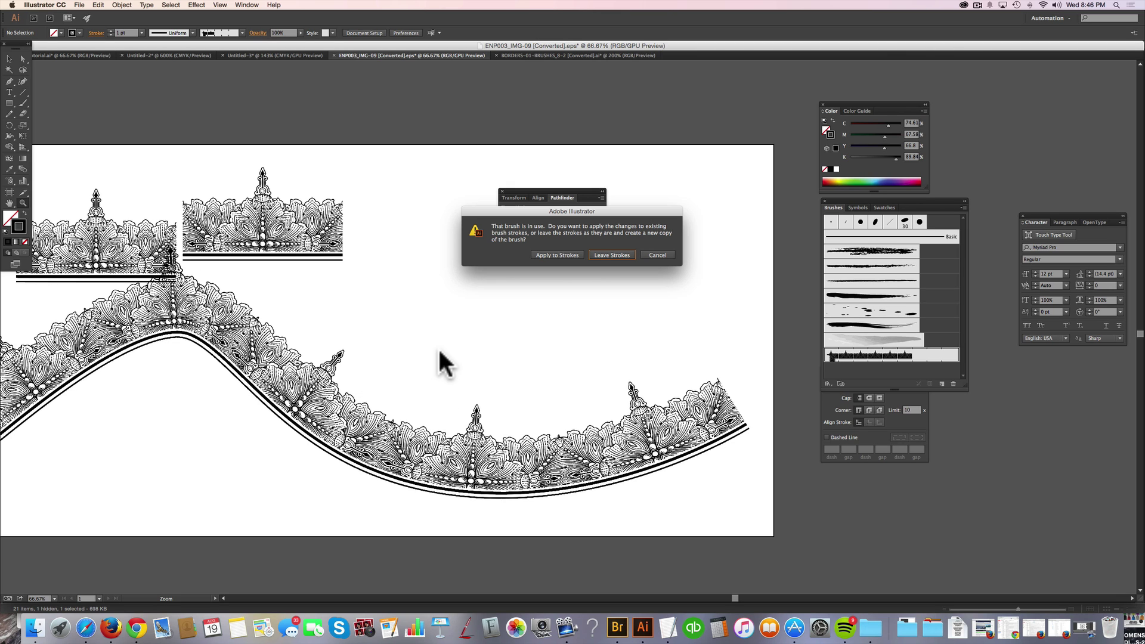
# Answer the prompt about strokes using the brush, move the panel aside, and zoom out to 33.33%.
pyautogui.click(571, 253)
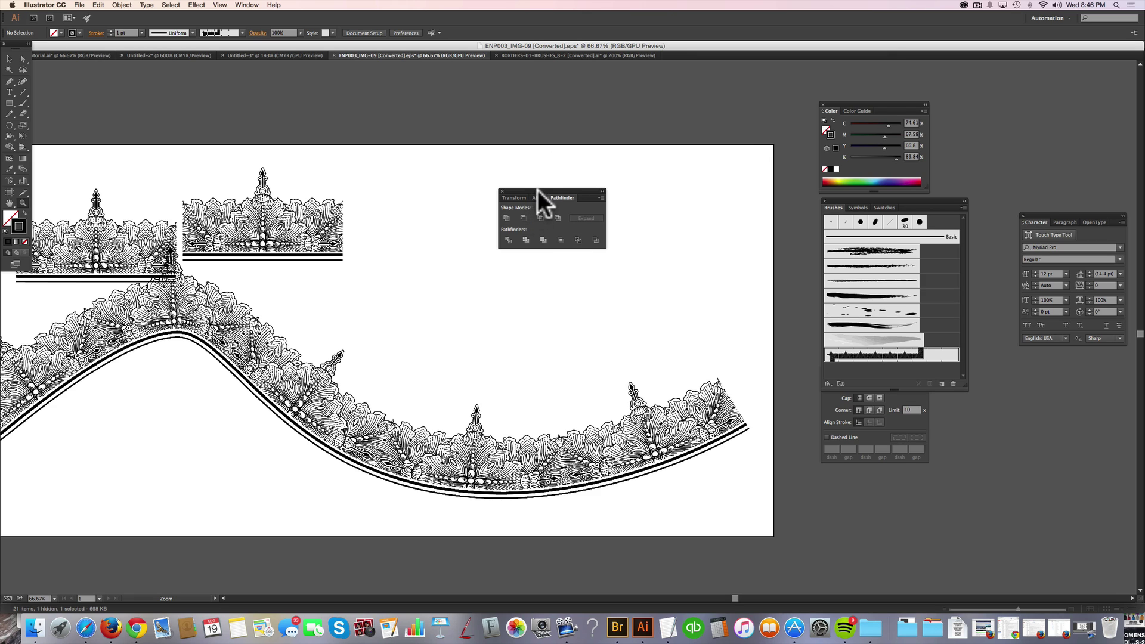
pyautogui.moveTo(535, 191); pyautogui.dragTo(728, 87)
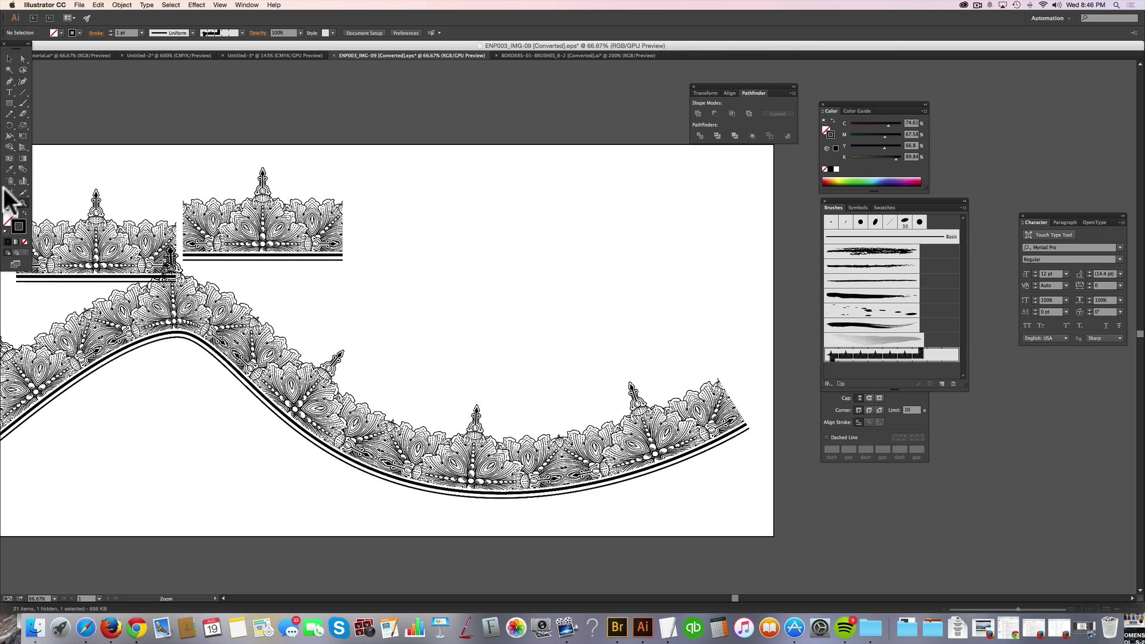
pyautogui.keyDown('alt'); pyautogui.click(472, 268); pyautogui.keyUp('alt')
pyautogui.keyDown('alt'); pyautogui.click(521, 340); pyautogui.keyUp('alt')
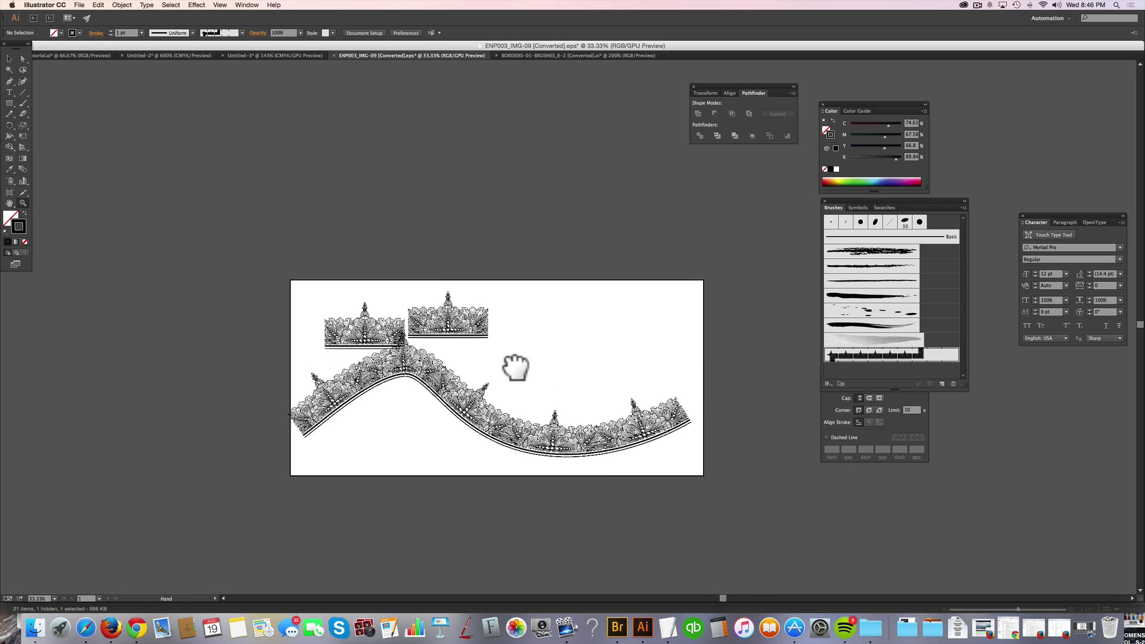
# Extend the artboard upward to make it taller.
pyautogui.click(9, 192)
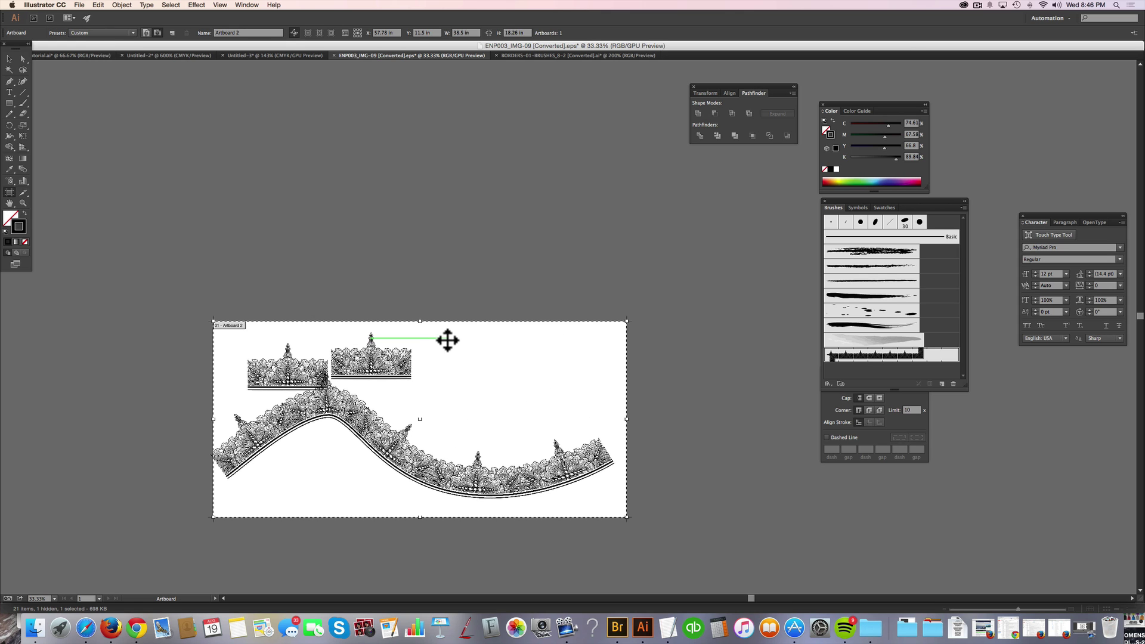
pyautogui.moveTo(424, 322); pyautogui.dragTo(442, 76)
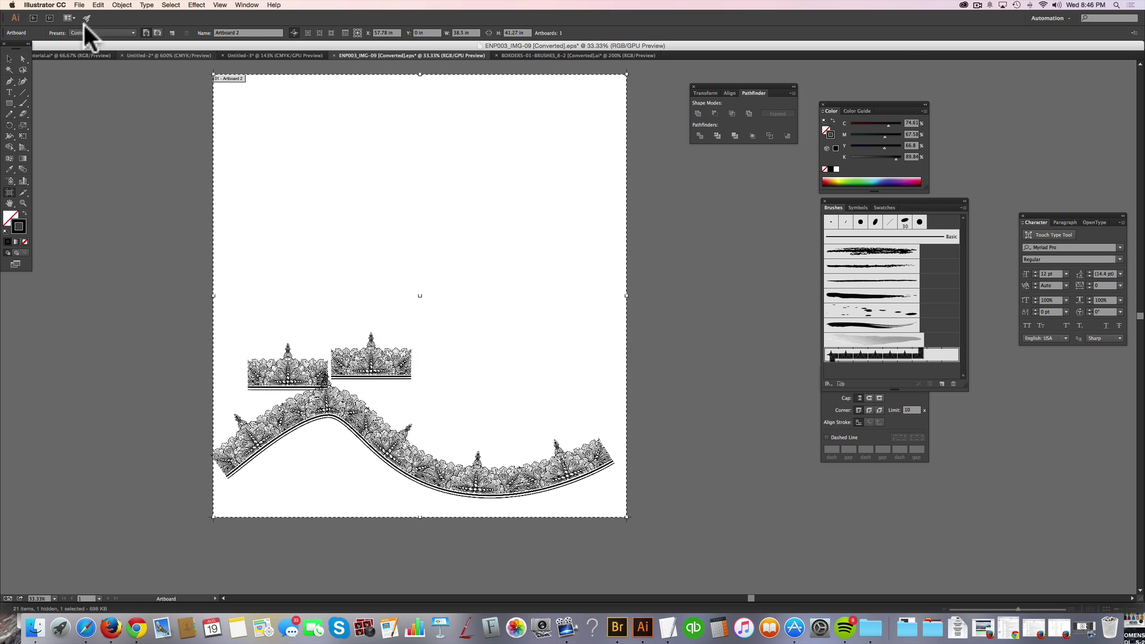
pyautogui.click(11, 59)
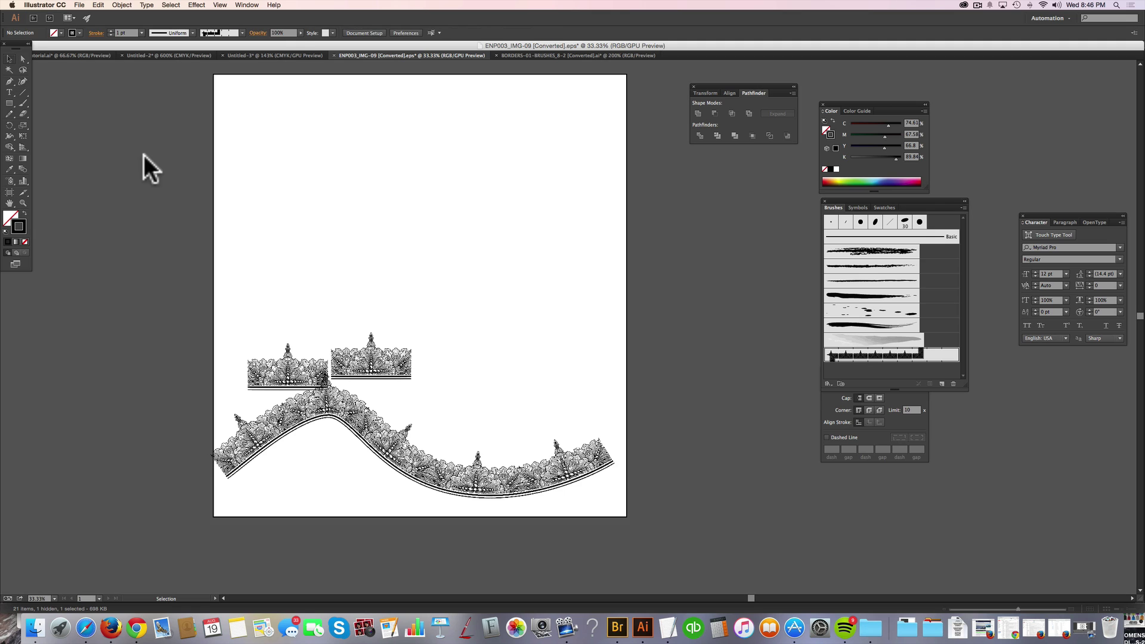
# Draw a rectangle on the artboard and apply the ornamental border brush to it.
pyautogui.click(10, 103)
pyautogui.moveTo(421, 123)
pyautogui.mouseDown()
pyautogui.moveTo(595, 388)
pyautogui.moveTo(613, 389)
pyautogui.moveTo(612, 369)
pyautogui.mouseUp()
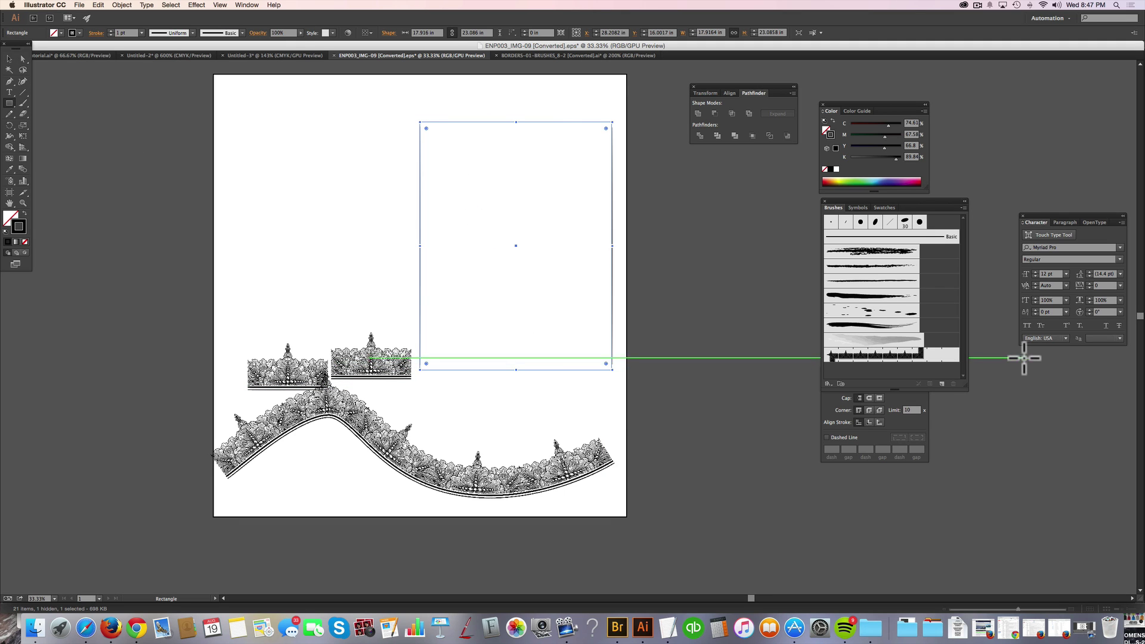
pyautogui.click(944, 360)
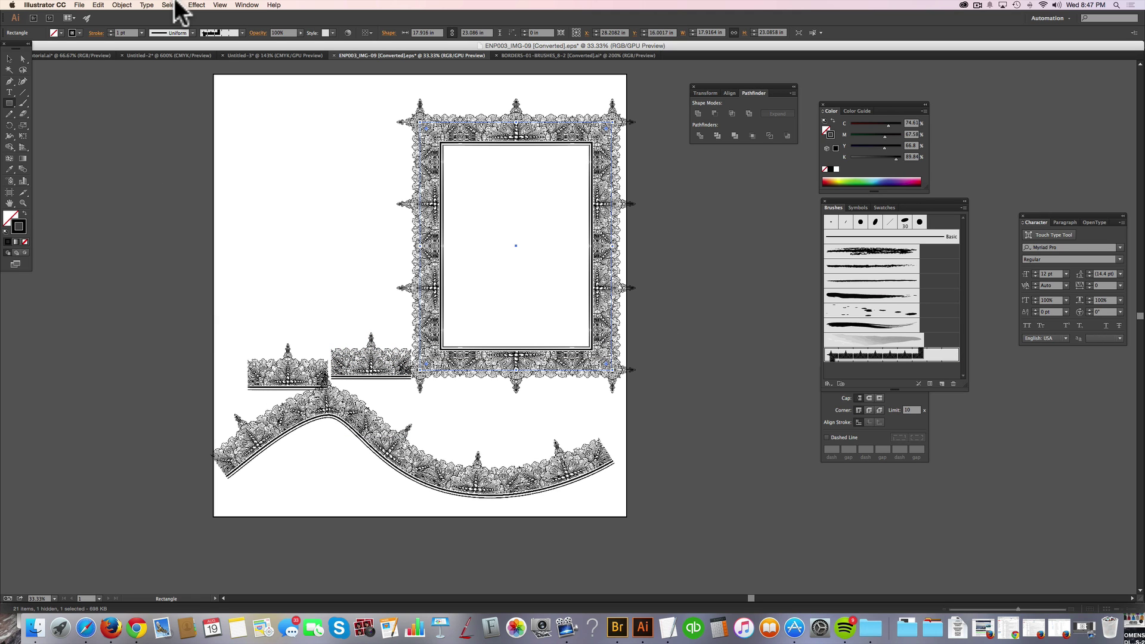
# Switch to View > CPU Preview and zoom to 50% on the top of the frame.
pyautogui.click(222, 6)
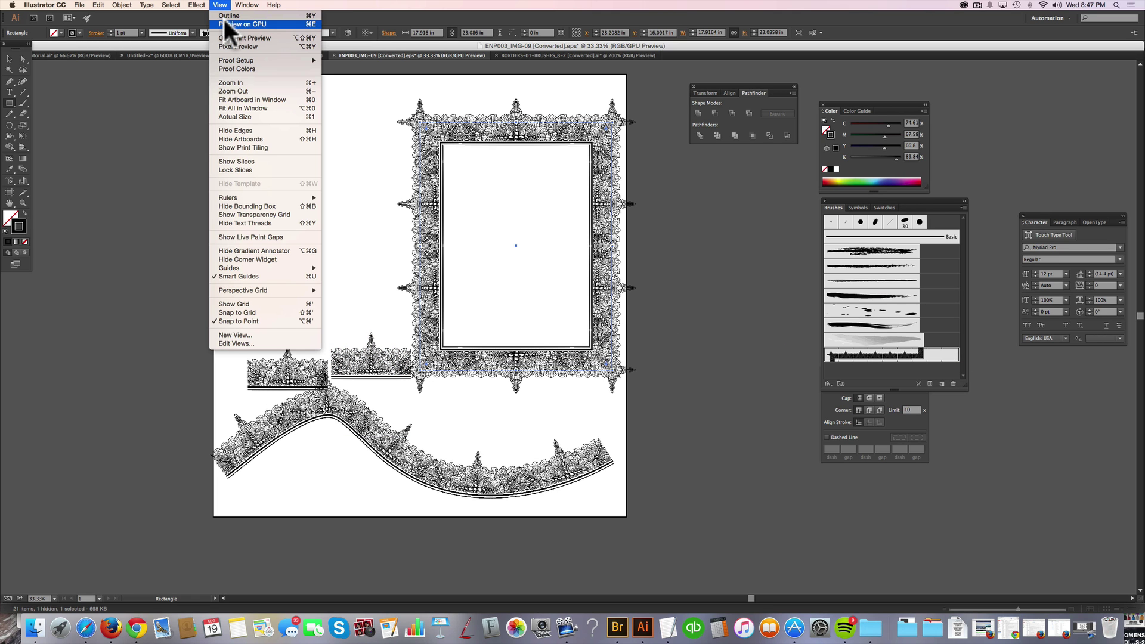
pyautogui.click(225, 24)
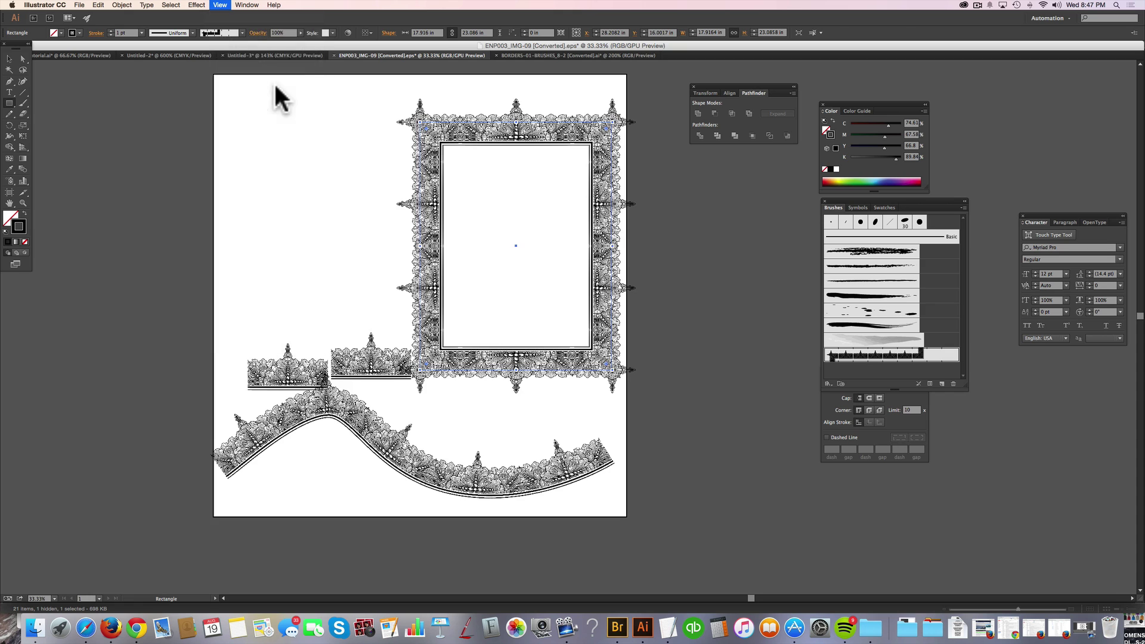
pyautogui.click(22, 203)
pyautogui.click(525, 334)
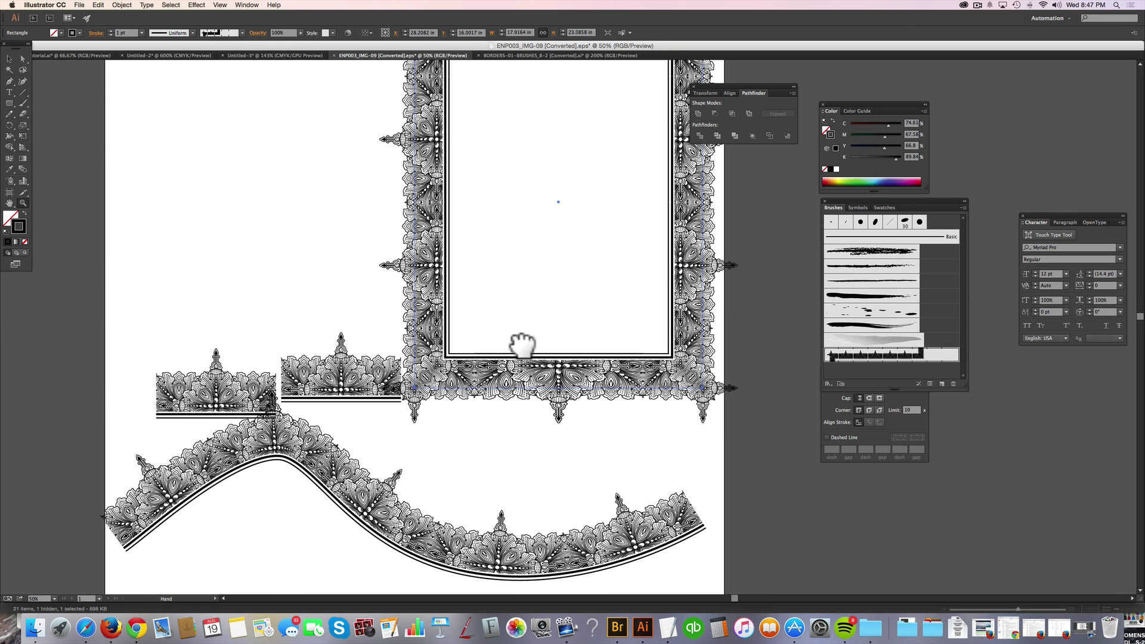
pyautogui.moveTo(521, 340); pyautogui.dragTo(431, 465)
# Move the sample border tiles down and left, then recentre the frame.
pyautogui.click(9, 58)
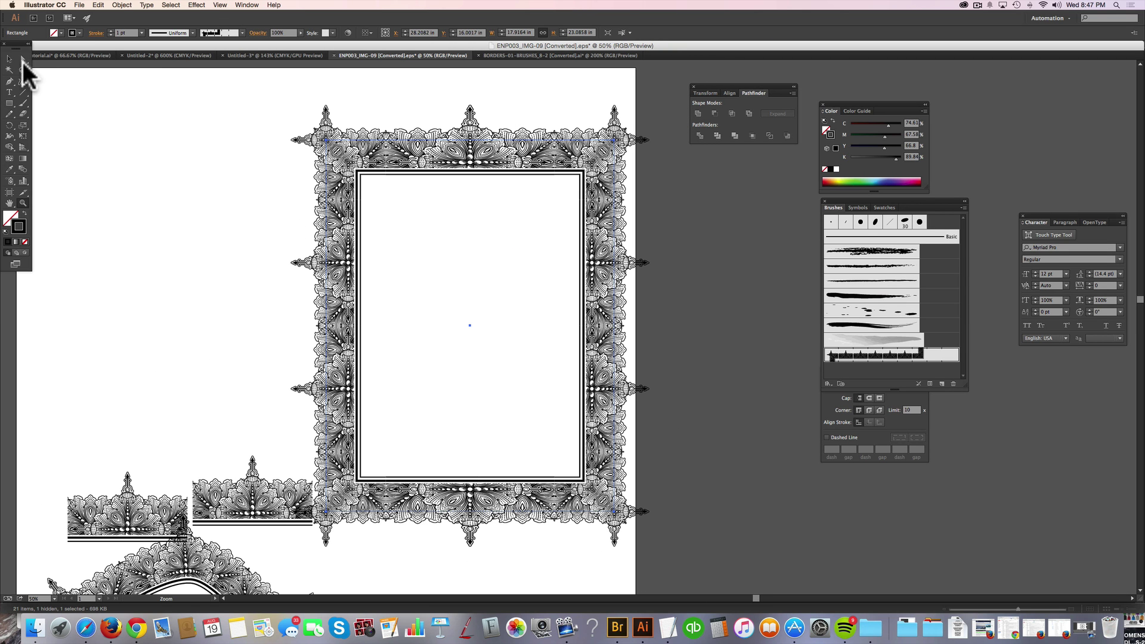
pyautogui.click(156, 163)
pyautogui.click(230, 522)
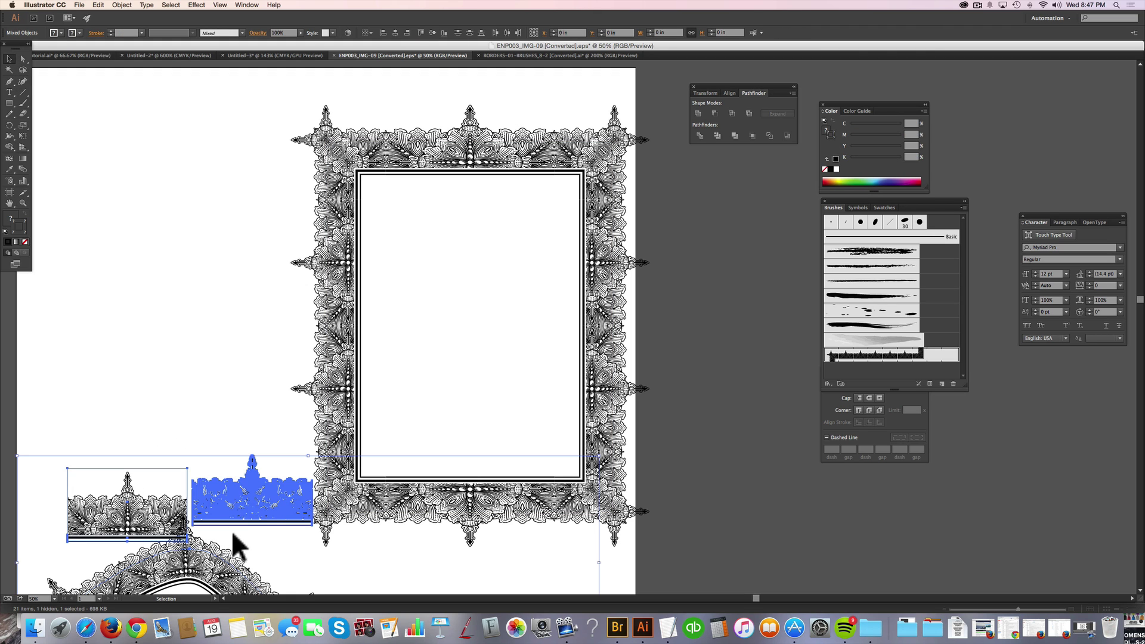
pyautogui.moveTo(217, 525); pyautogui.dragTo(117, 562)
pyautogui.click(373, 467)
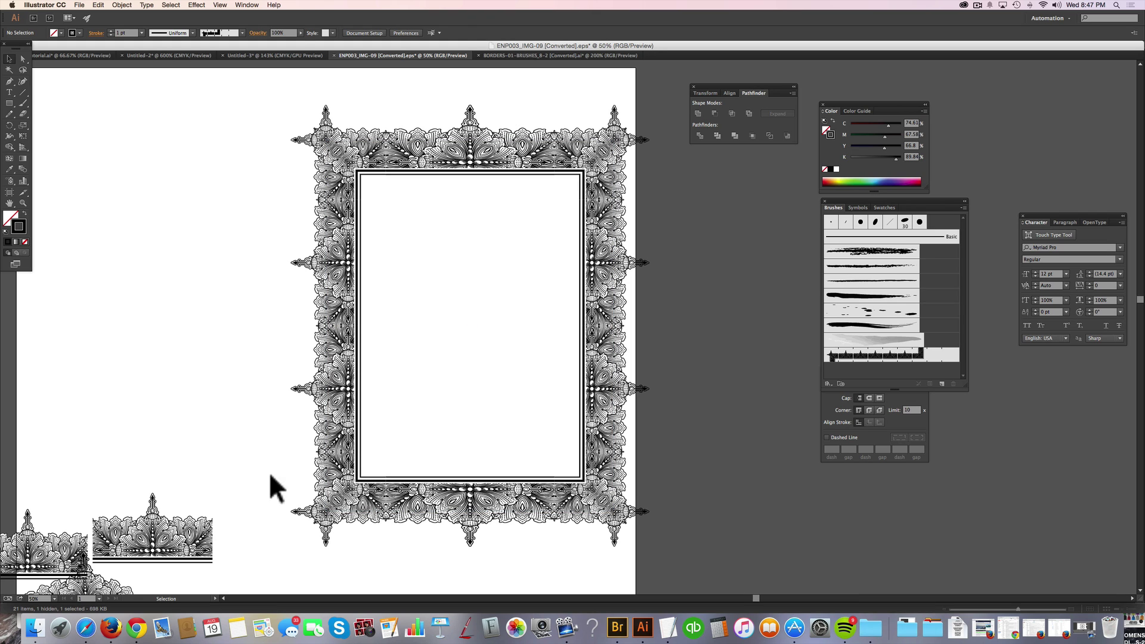
pyautogui.moveTo(409, 529); pyautogui.dragTo(555, 584)
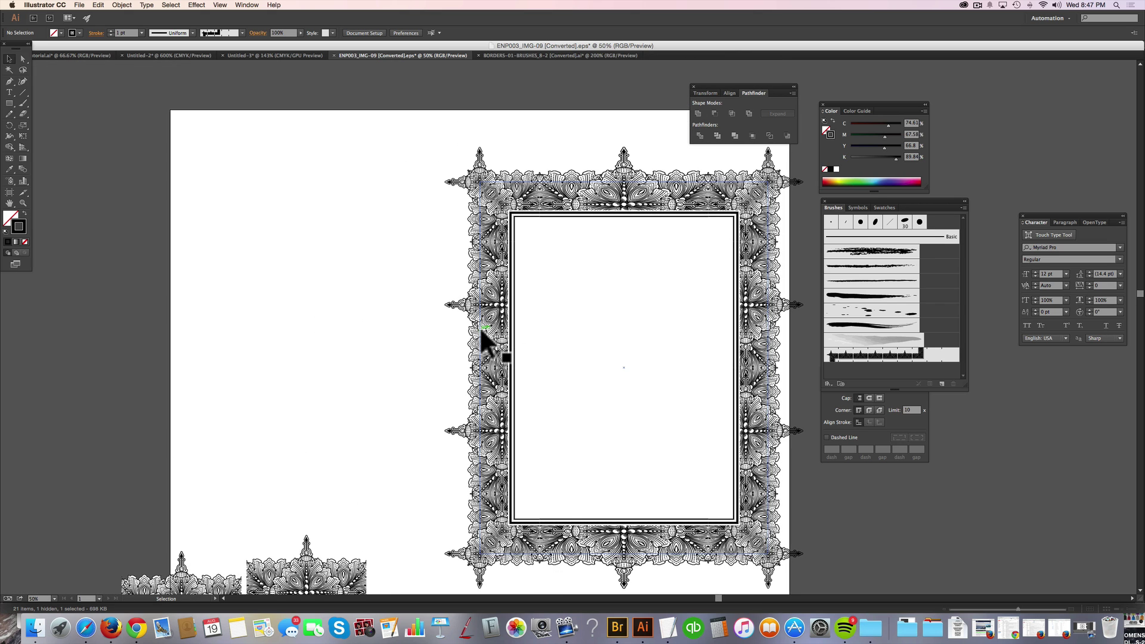
# Move the frame right and draw a four-point stepped open path beside it.
pyautogui.moveTo(478, 326); pyautogui.dragTo(718, 327)
pyautogui.click(116, 200)
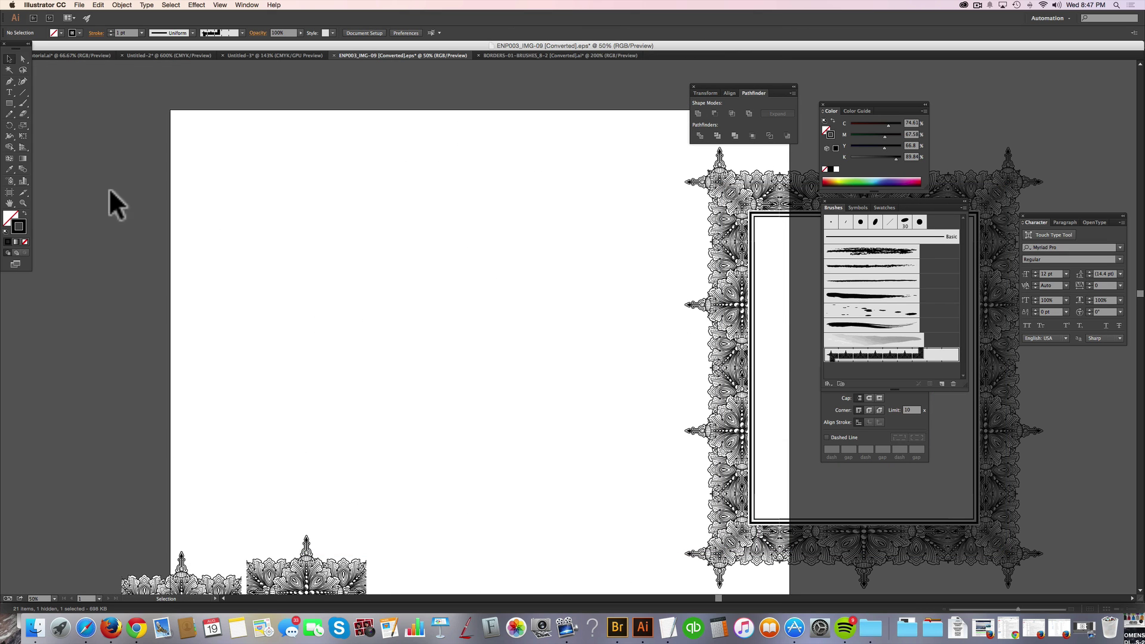
pyautogui.click(10, 82)
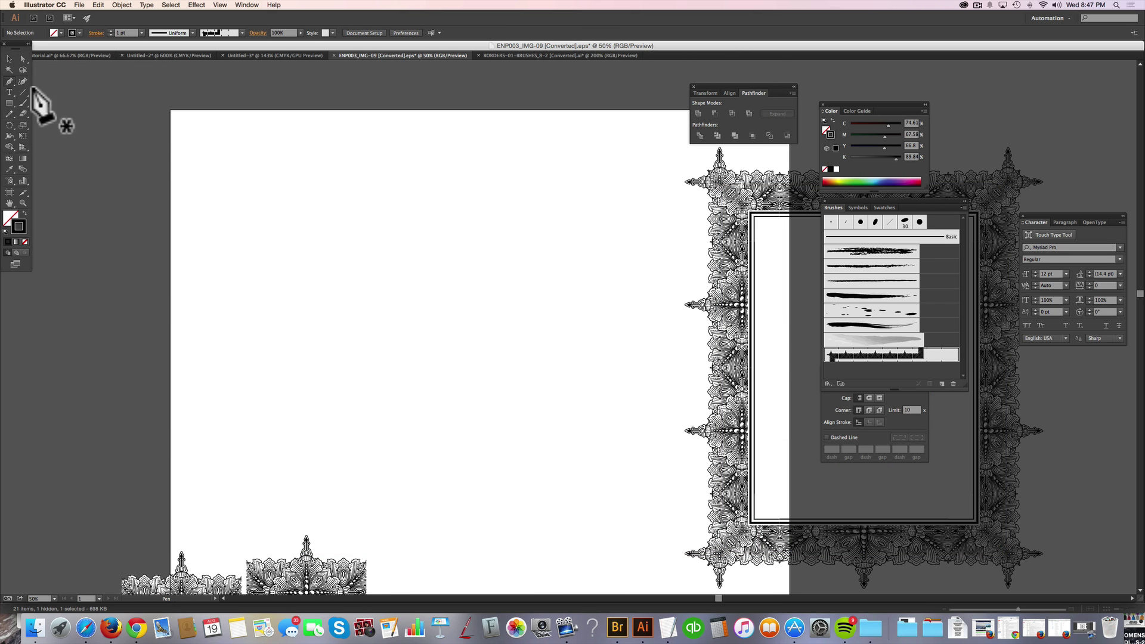
pyautogui.click(575, 141)
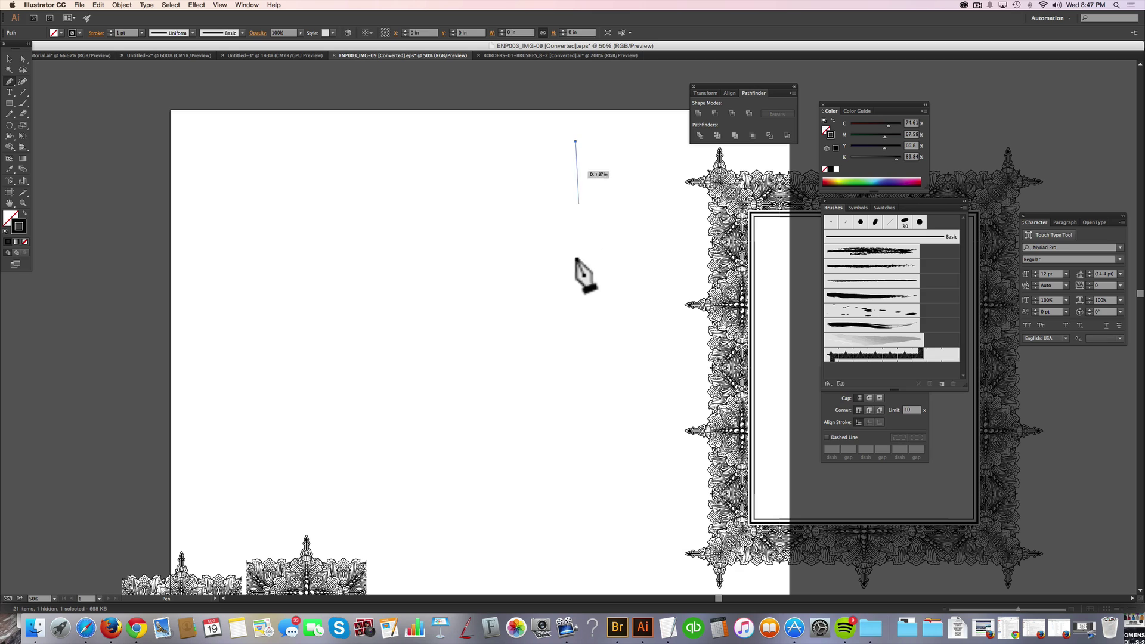
pyautogui.click(576, 353)
pyautogui.click(316, 354)
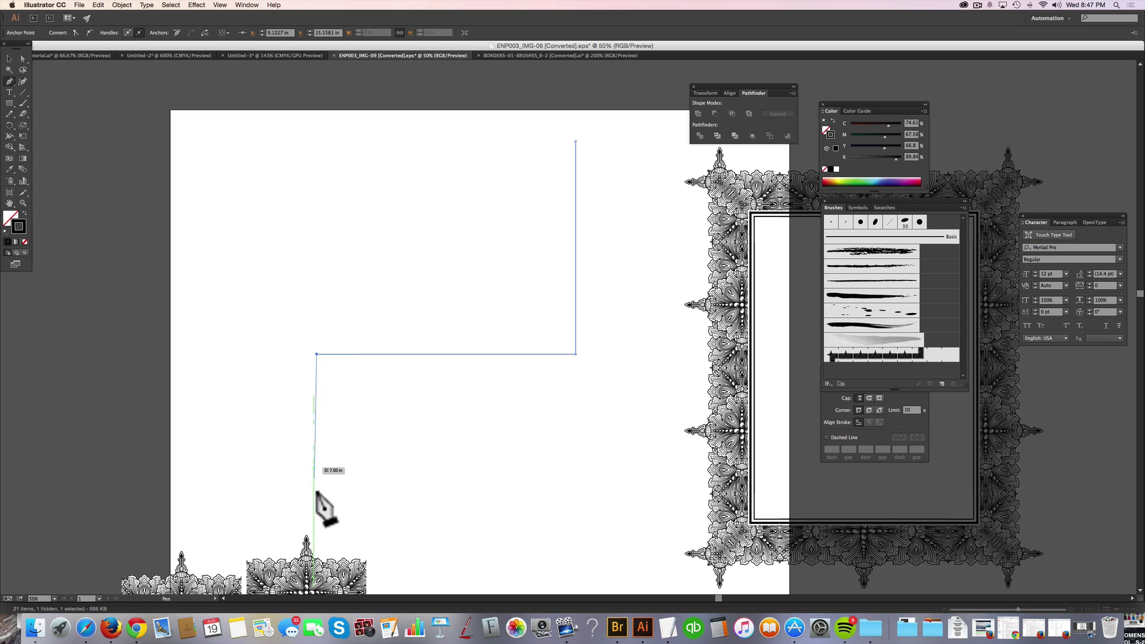
pyautogui.click(316, 547)
pyautogui.press('Escape')
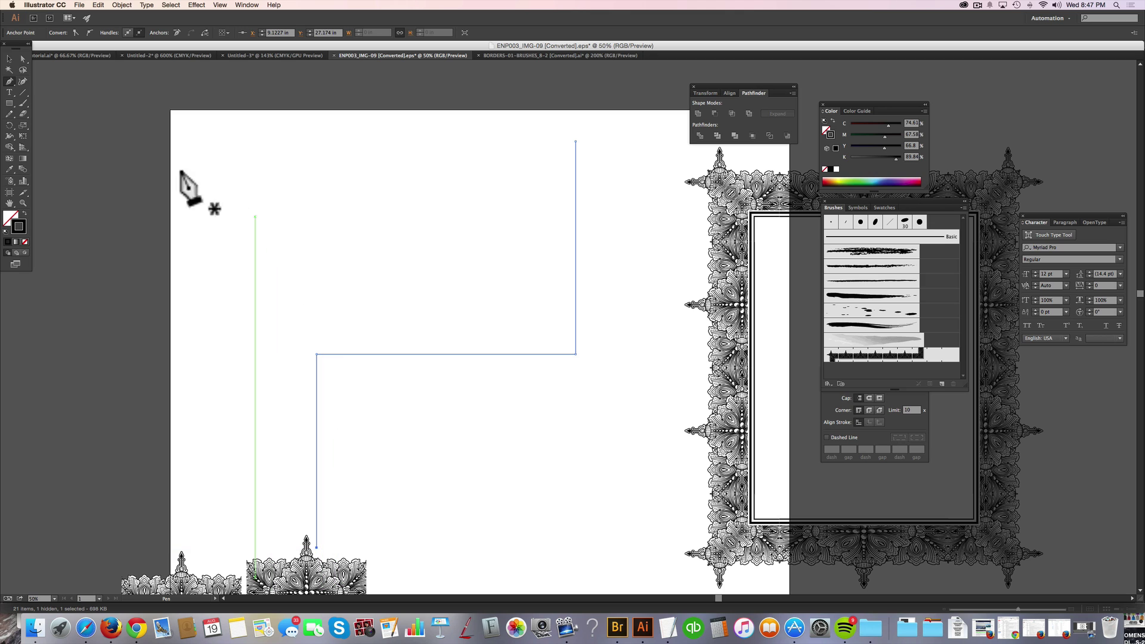
# Select the stepped path and apply the lace border brush to it.
pyautogui.click(9, 58)
pyautogui.moveTo(287, 248); pyautogui.dragTo(540, 388)
pyautogui.click(942, 355)
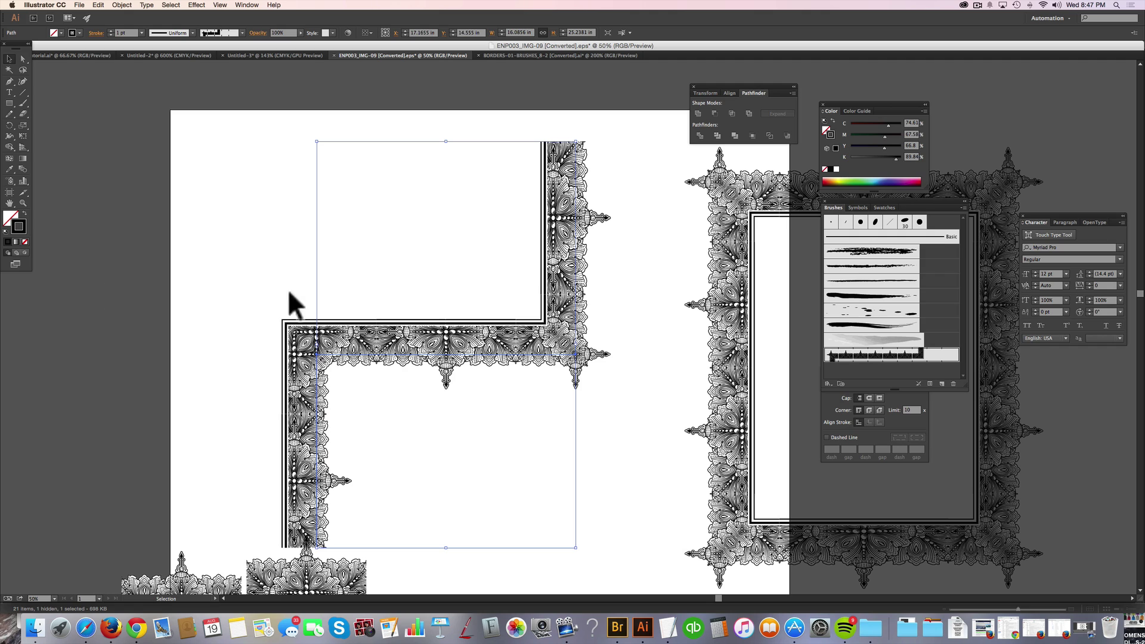
pyautogui.click(173, 255)
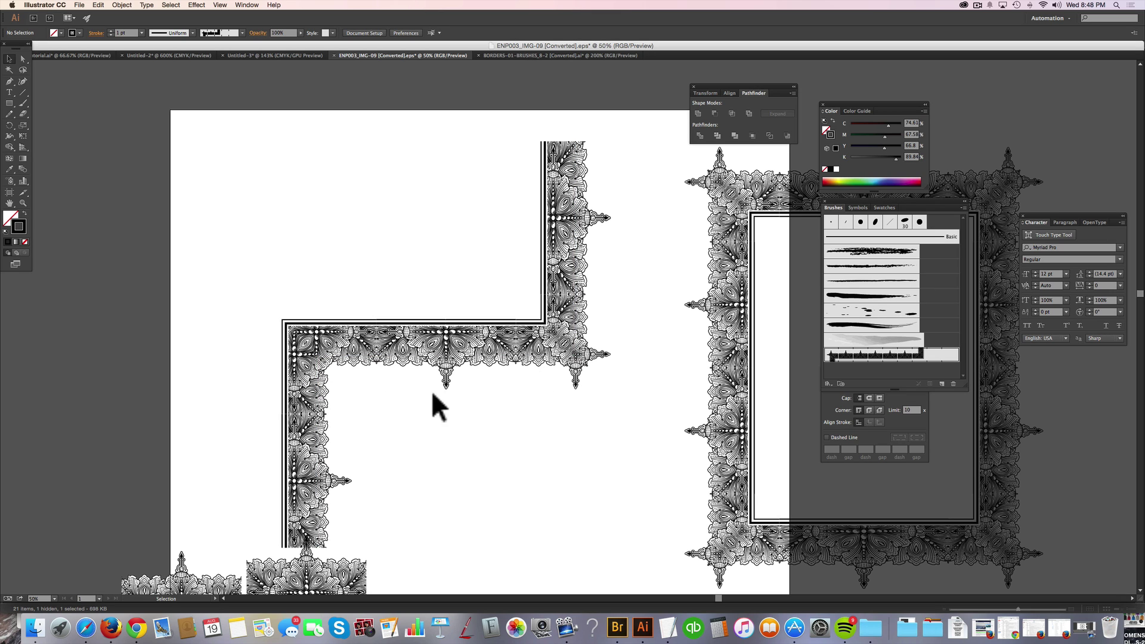
# Move the L-shaped border up and left and select it.
pyautogui.moveTo(539, 346); pyautogui.dragTo(443, 305)
pyautogui.click(532, 402)
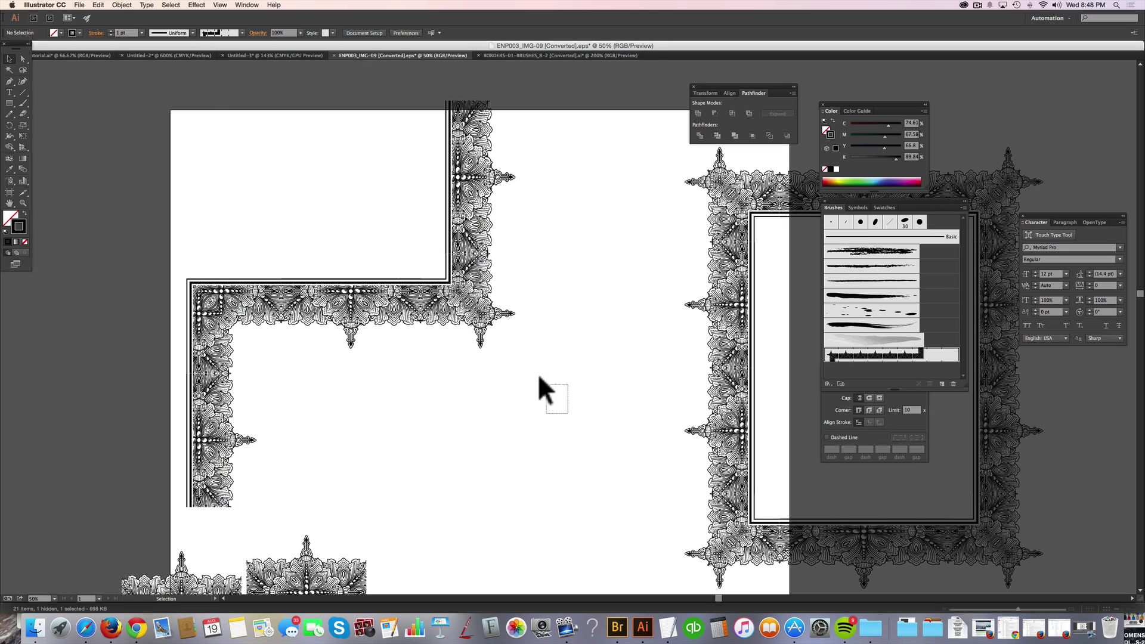
pyautogui.moveTo(538, 373); pyautogui.dragTo(398, 231)
pyautogui.click(617, 310)
pyautogui.moveTo(619, 328); pyautogui.dragTo(378, 240)
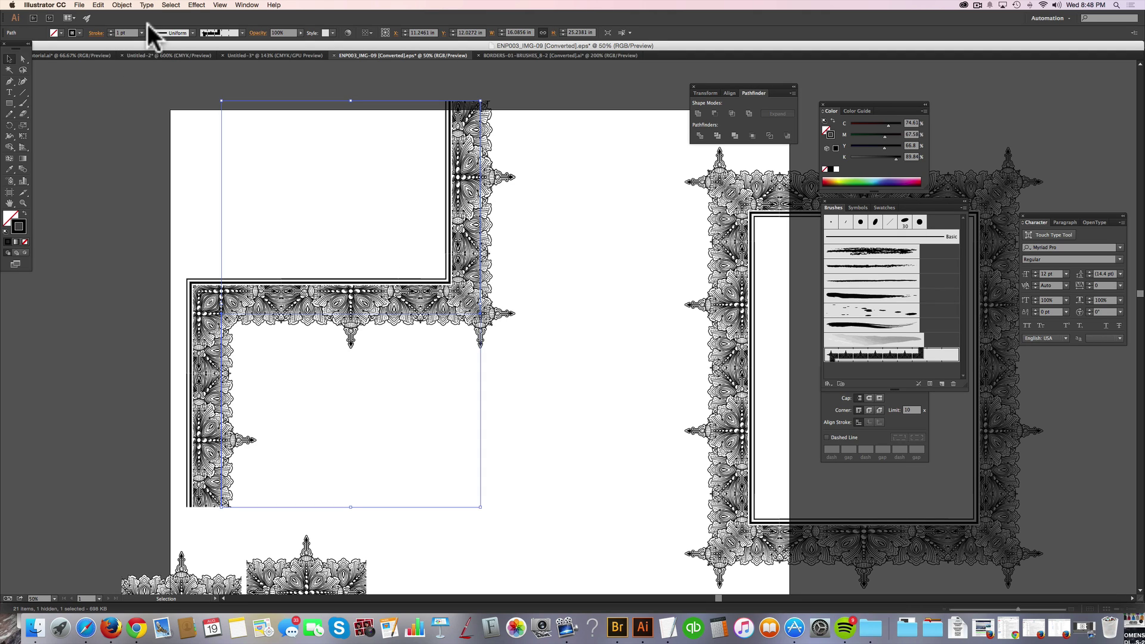
# Reduce the border's stroke weight to 0.75 pt, then to 0.5 pt.
pyautogui.click(110, 30)
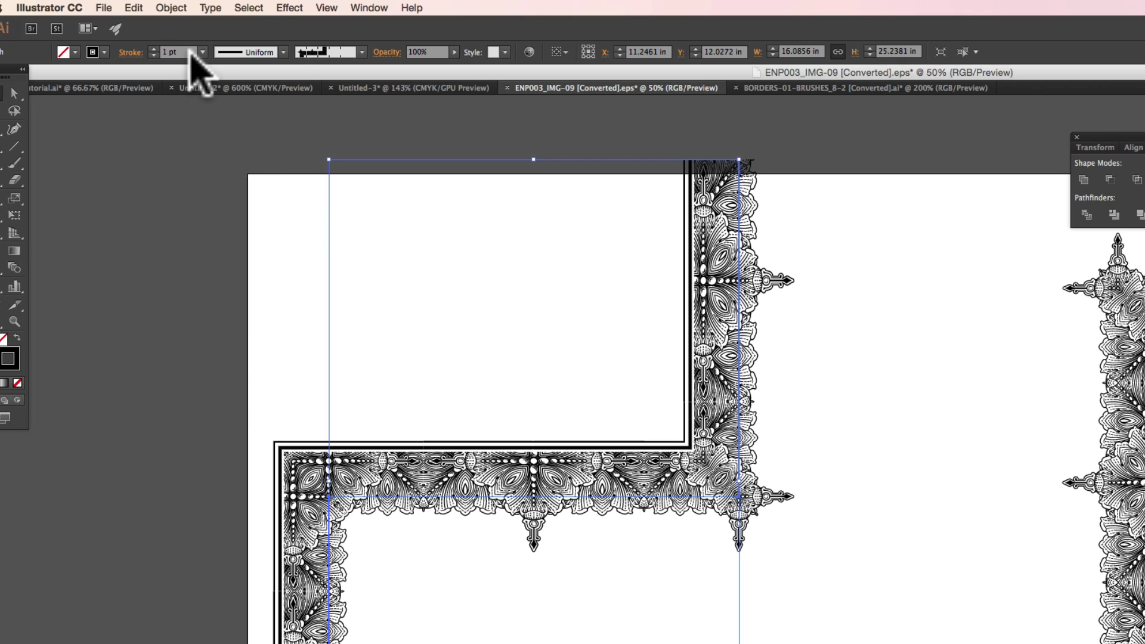
pyautogui.click(202, 52)
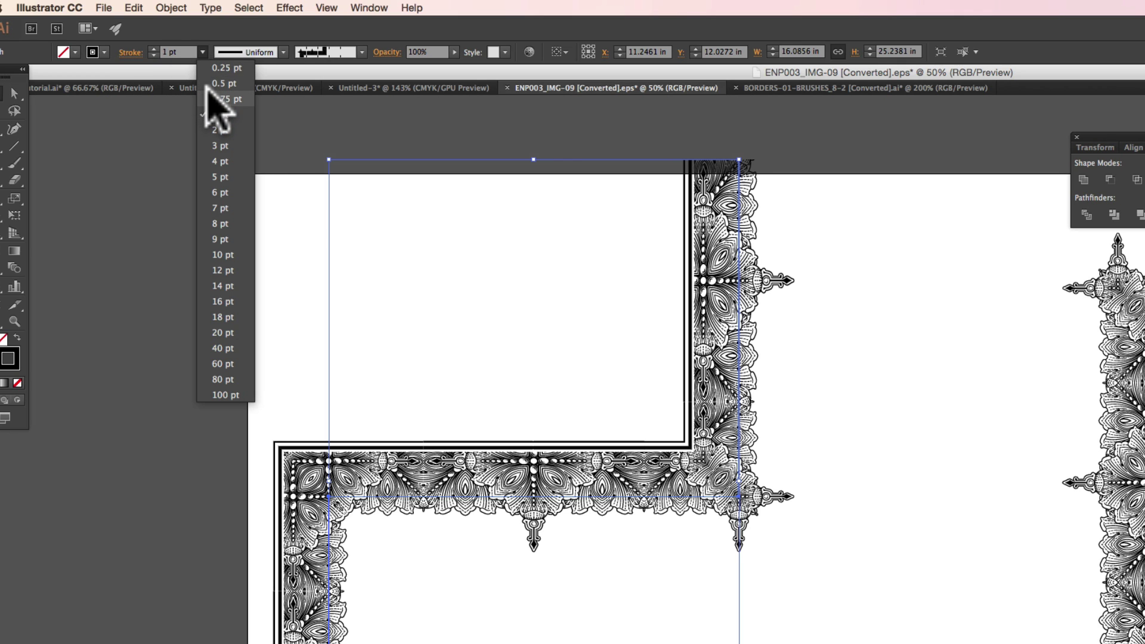
pyautogui.click(207, 97)
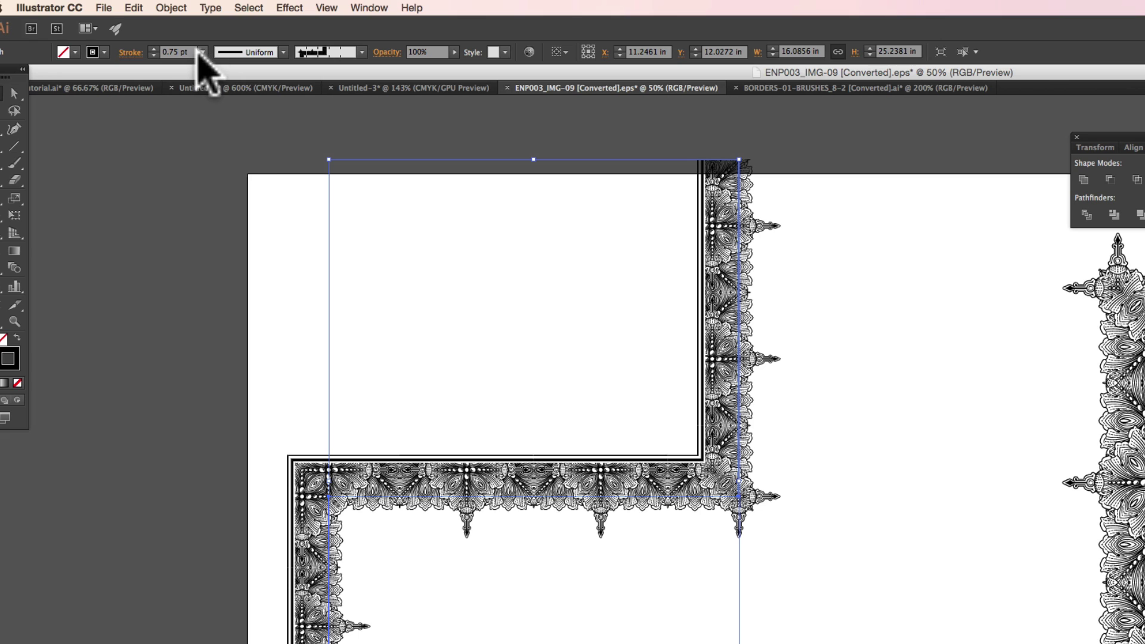
pyautogui.click(202, 52)
pyautogui.click(222, 83)
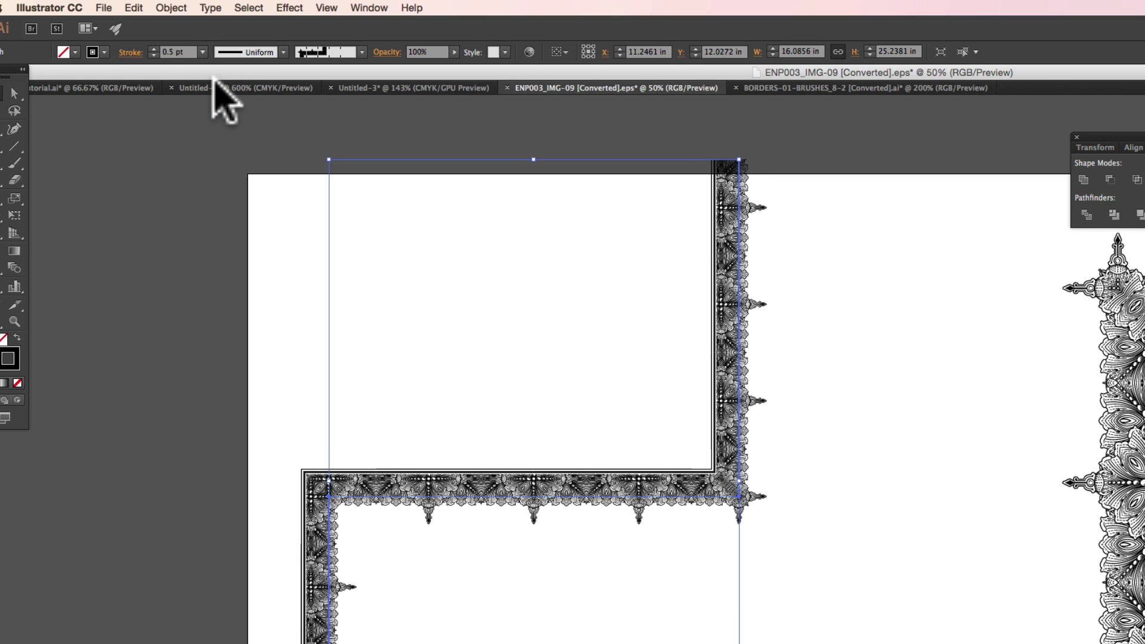
# Zoom in closely on the border's corner tile.
pyautogui.click(14, 321)
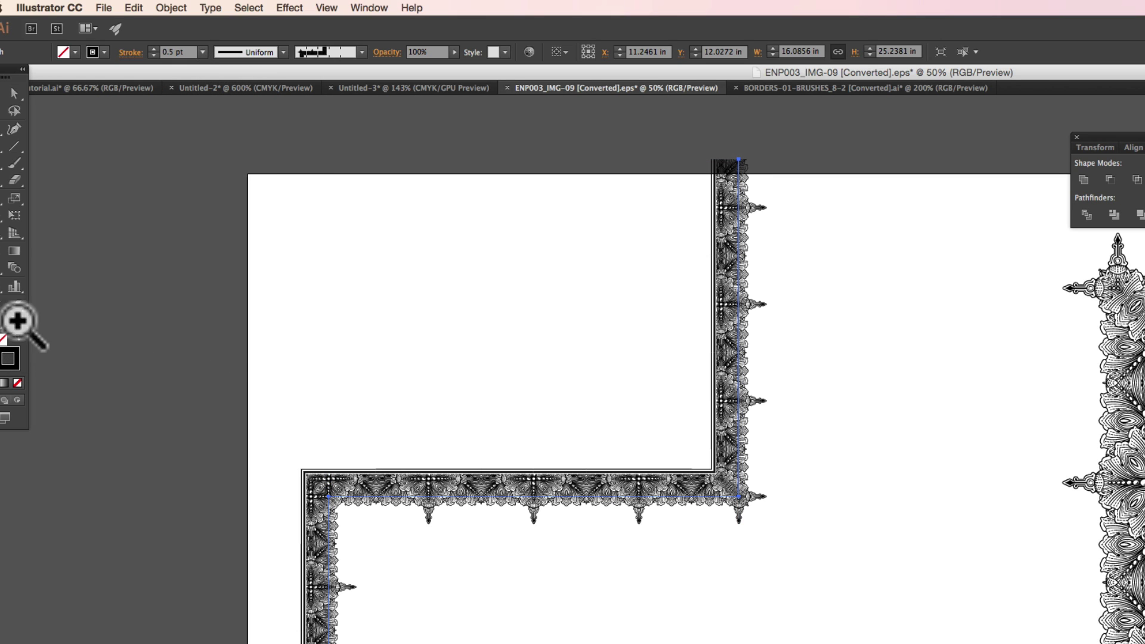
pyautogui.click(709, 506)
pyautogui.click(870, 482)
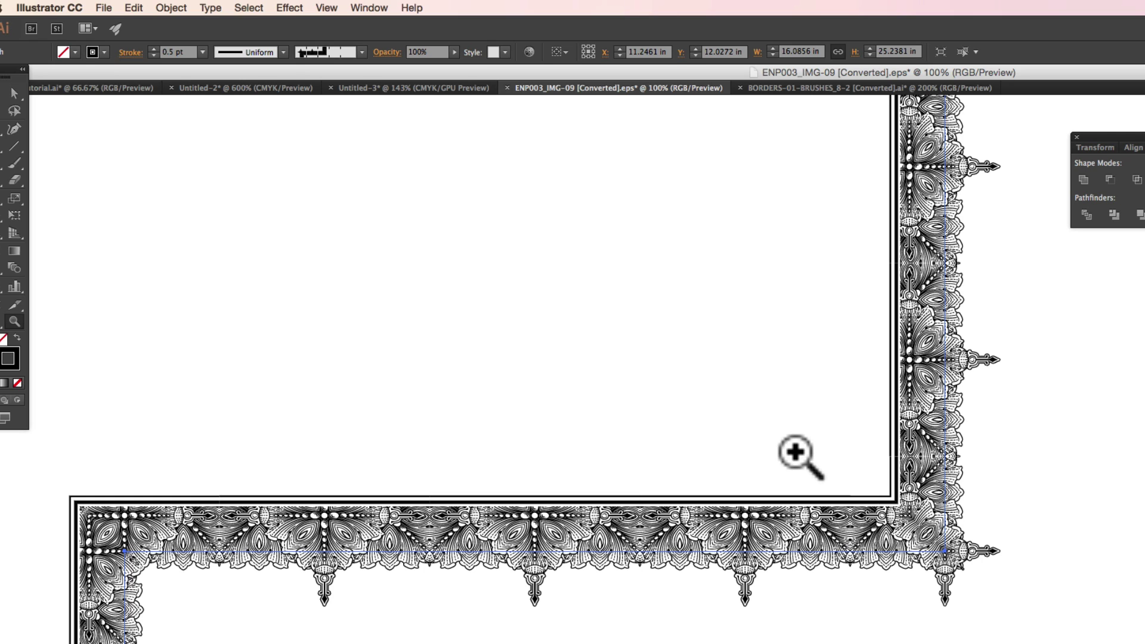
pyautogui.keyDown('alt'); pyautogui.click(846, 495); pyautogui.keyUp('alt')
pyautogui.keyDown('alt'); pyautogui.click(843, 602); pyautogui.keyUp('alt')
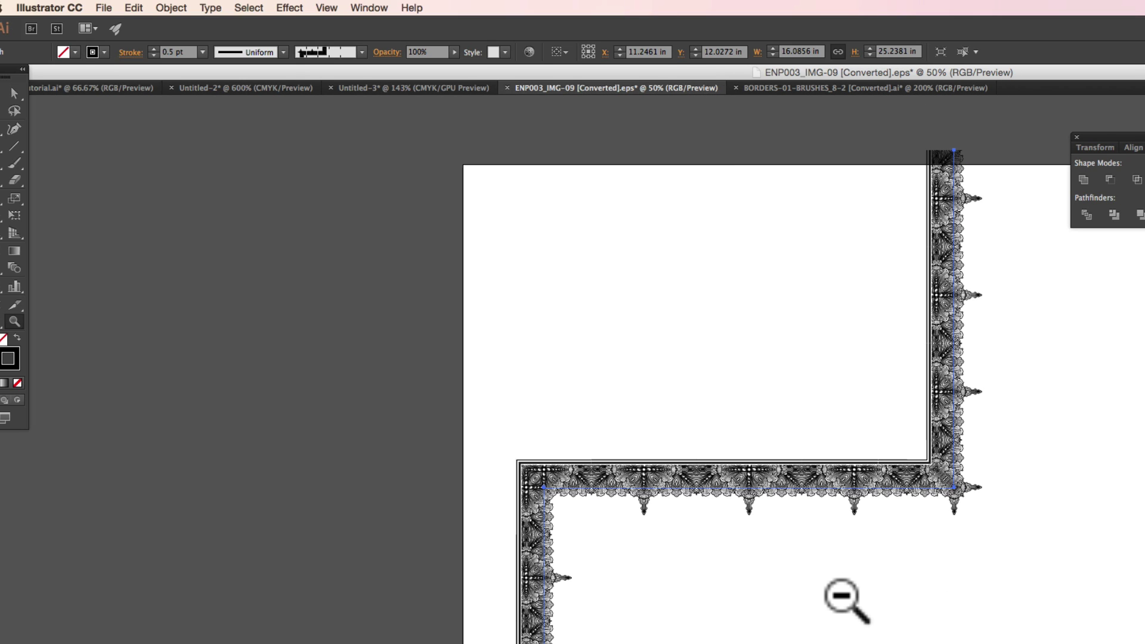